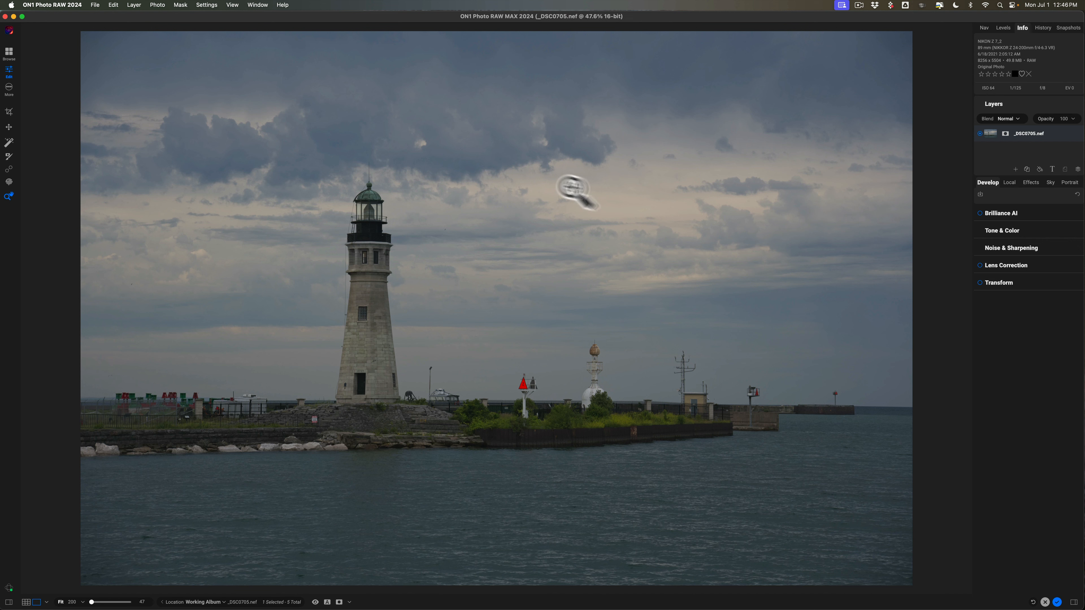
# - Set the lighthouse photo's tone with Midtones at 34, Highlights at -40 and Shadows at 17
pyautogui.click(995, 230)
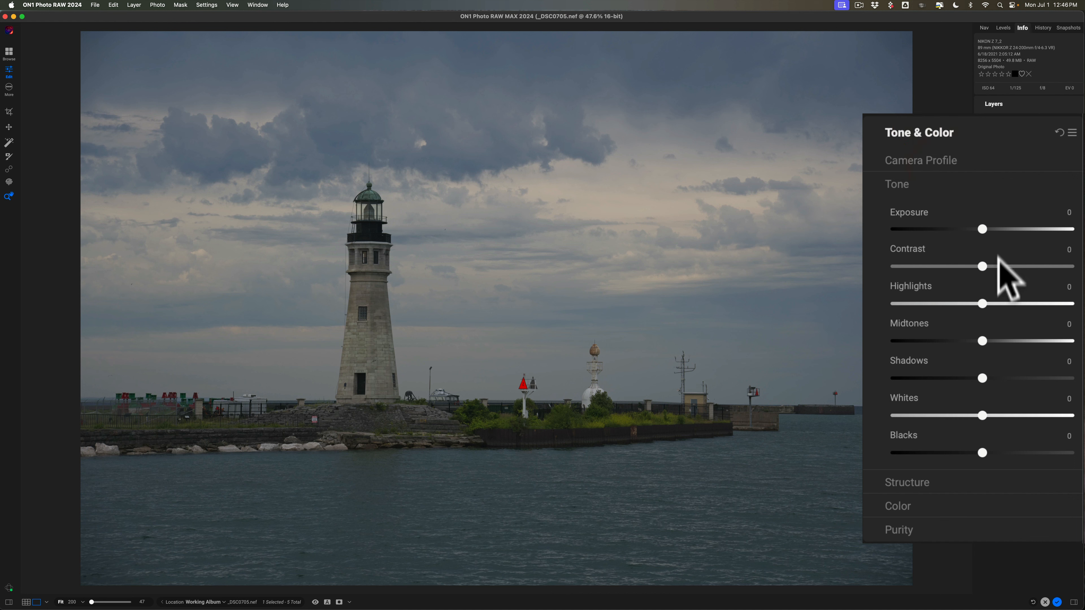
pyautogui.moveTo(982, 341); pyautogui.dragTo(1010, 332)
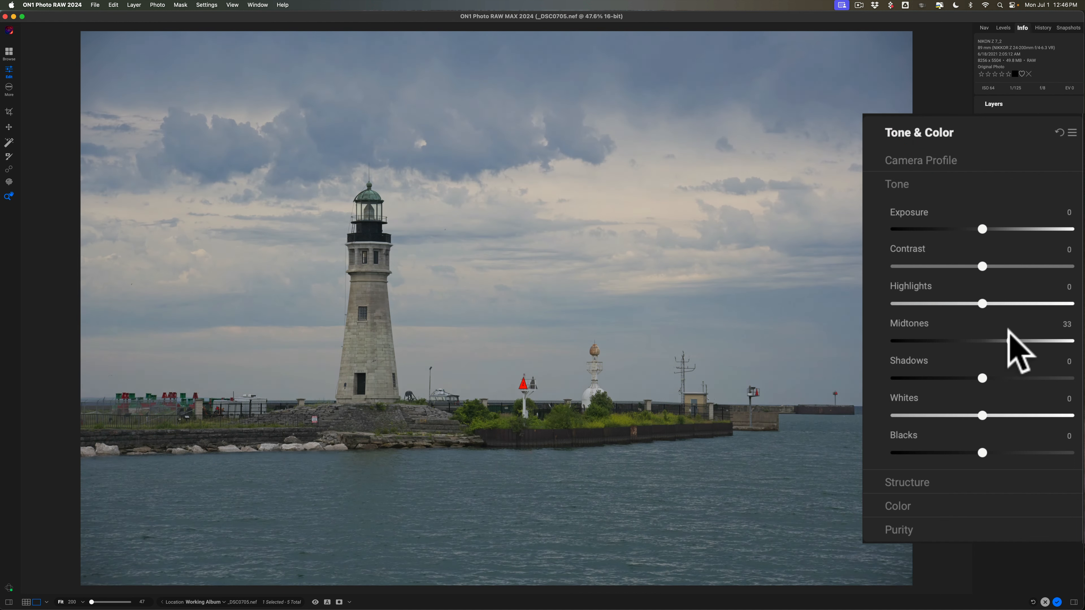
pyautogui.click(985, 303)
pyautogui.moveTo(964, 299); pyautogui.dragTo(946, 301)
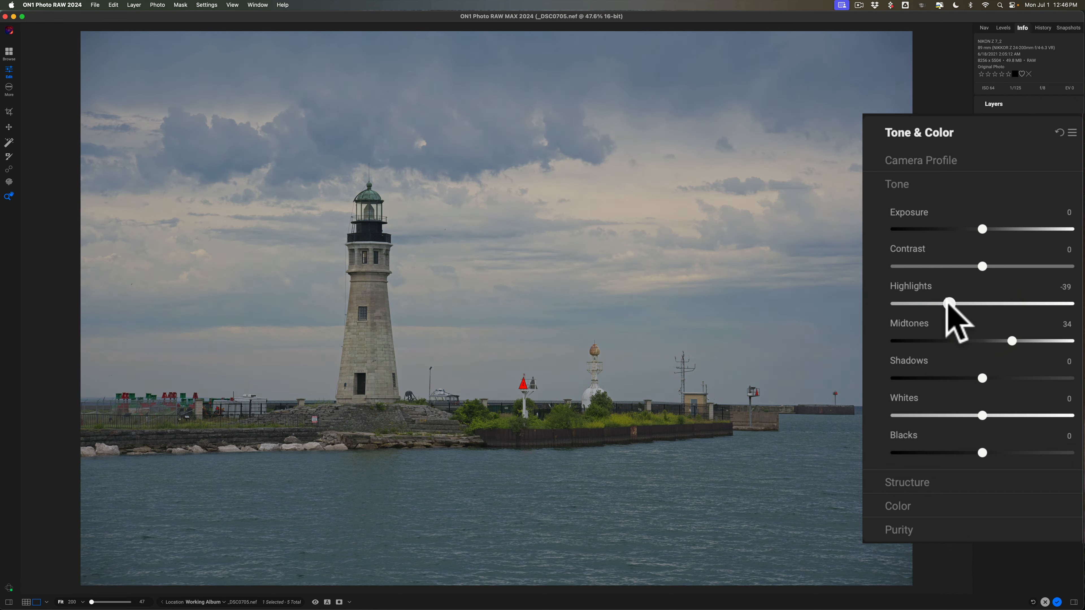
pyautogui.moveTo(982, 378)
pyautogui.mouseDown()
pyautogui.moveTo(1003, 370)
pyautogui.moveTo(987, 369)
pyautogui.mouseUp()
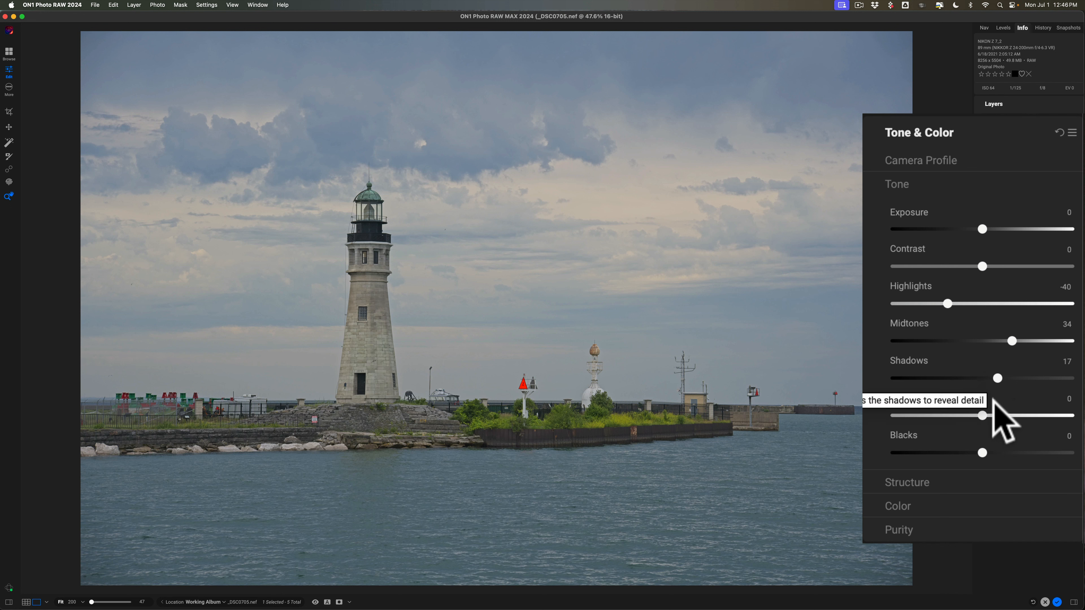
# - Set the lighthouse photo's white and black points using the clipping preview, with Whites at 79 and Blacks at -38
pyautogui.press('j')
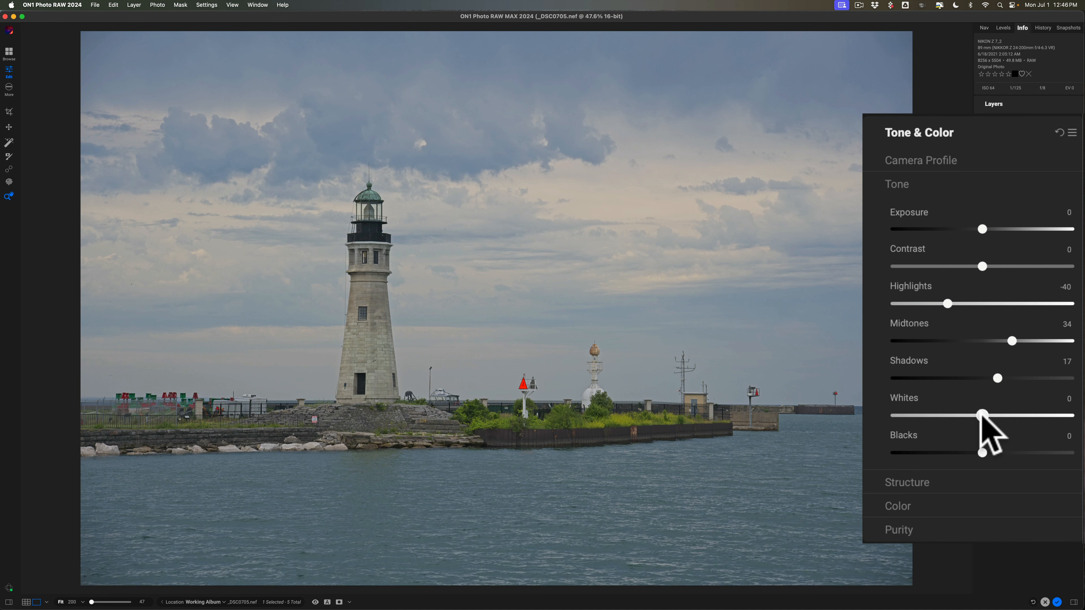
pyautogui.moveTo(981, 416); pyautogui.dragTo(1069, 415)
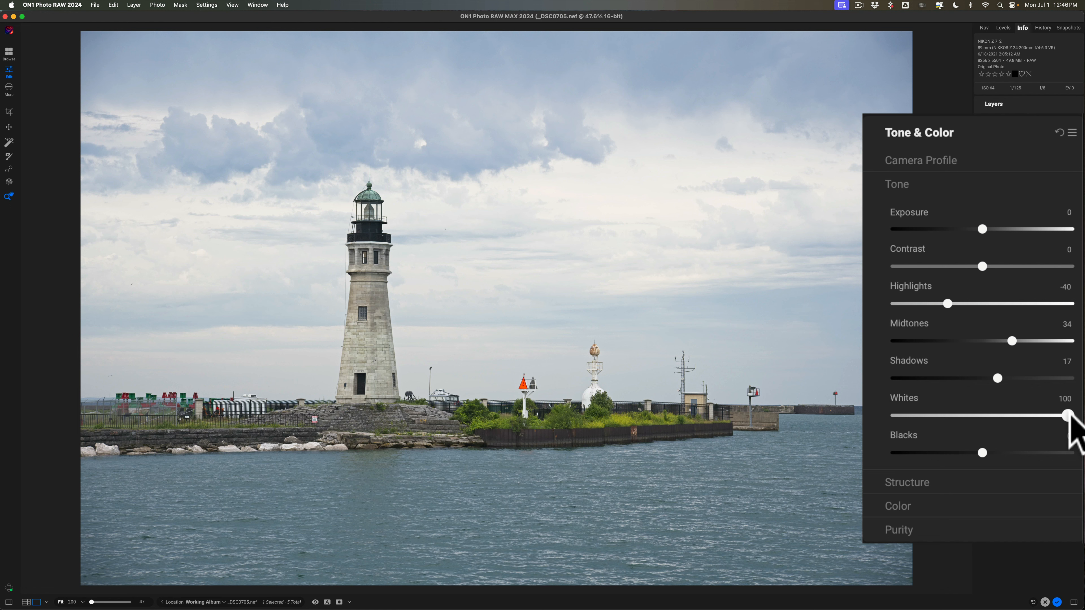
pyautogui.moveTo(1068, 415); pyautogui.dragTo(1050, 415)
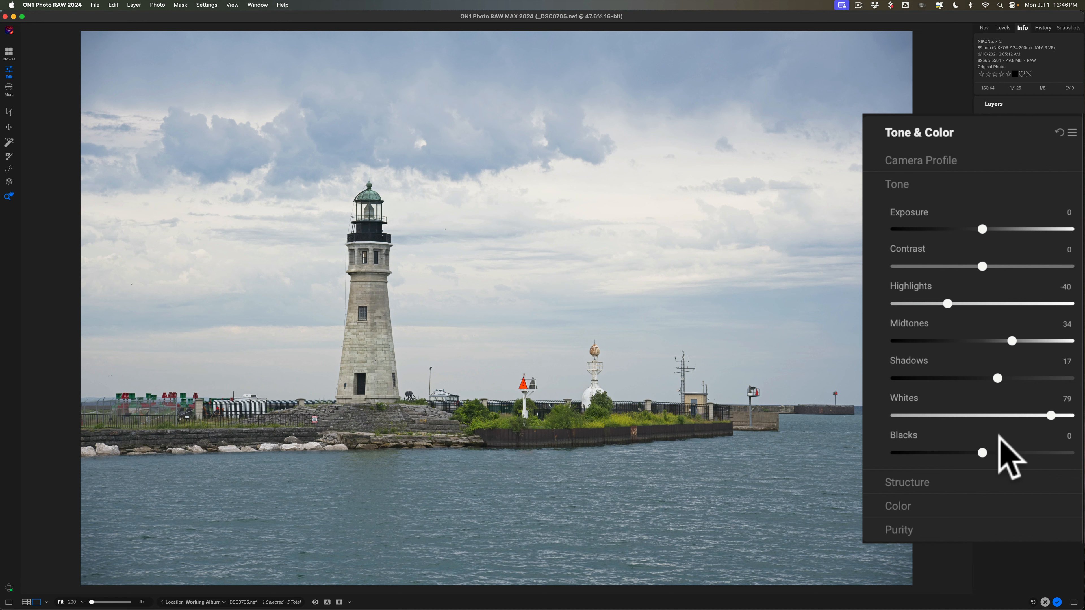
pyautogui.press('j')
pyautogui.moveTo(981, 453); pyautogui.dragTo(950, 452)
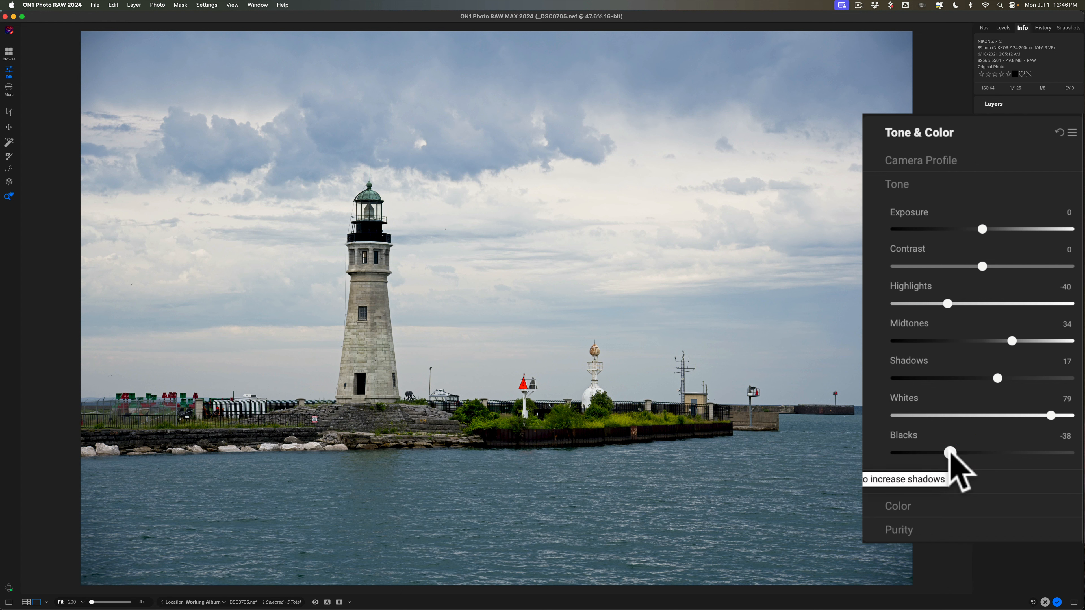
pyautogui.click(999, 131)
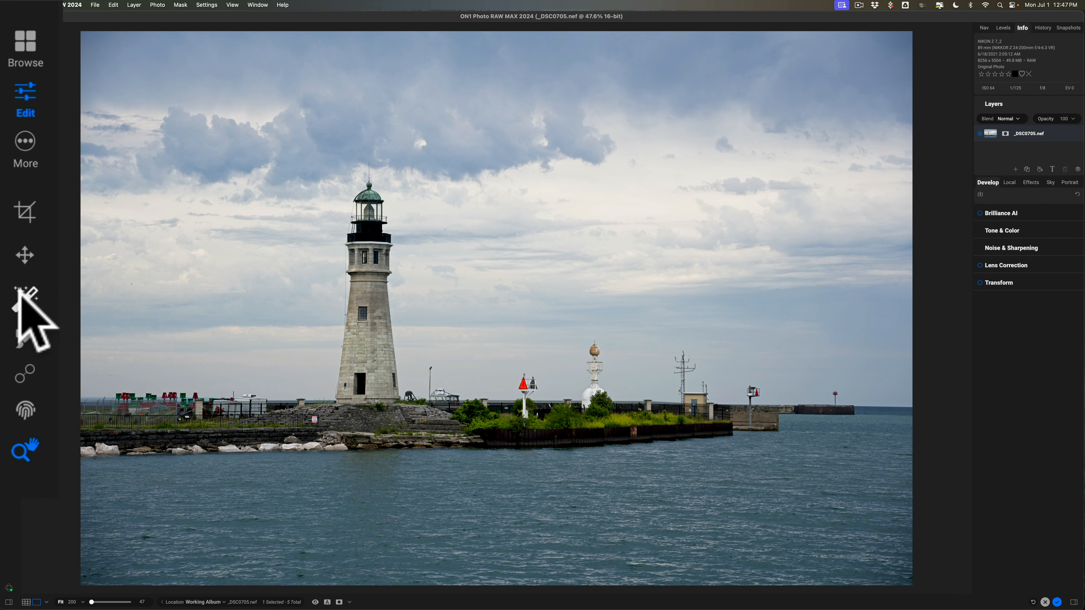
# - Select the sky behind the lighthouse with Super Select AI and add a Dynamic Contrast filter to it
pyautogui.click(8, 142)
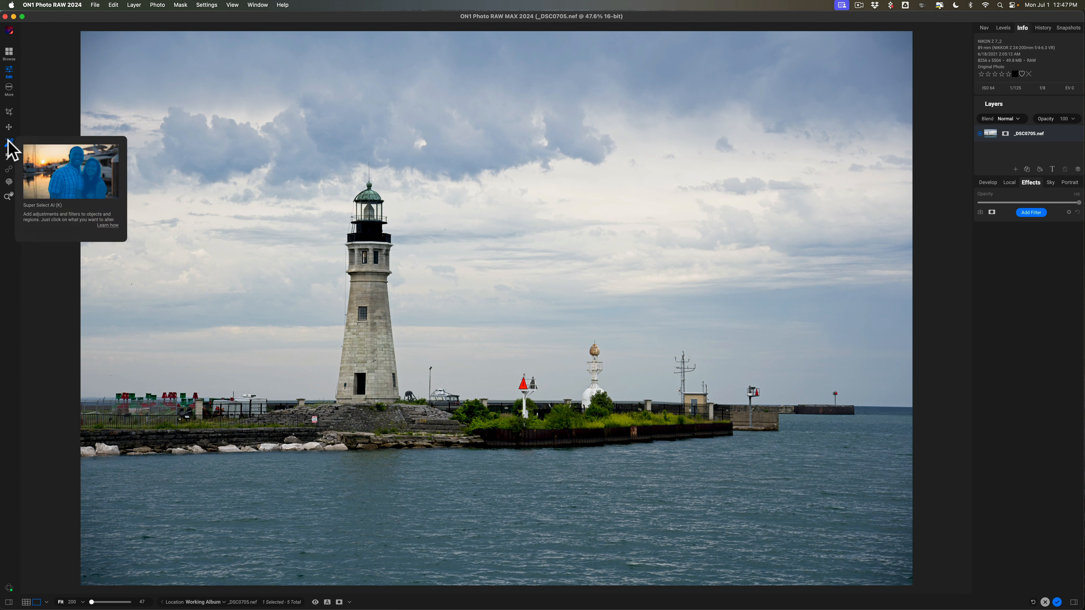
pyautogui.click(8, 139)
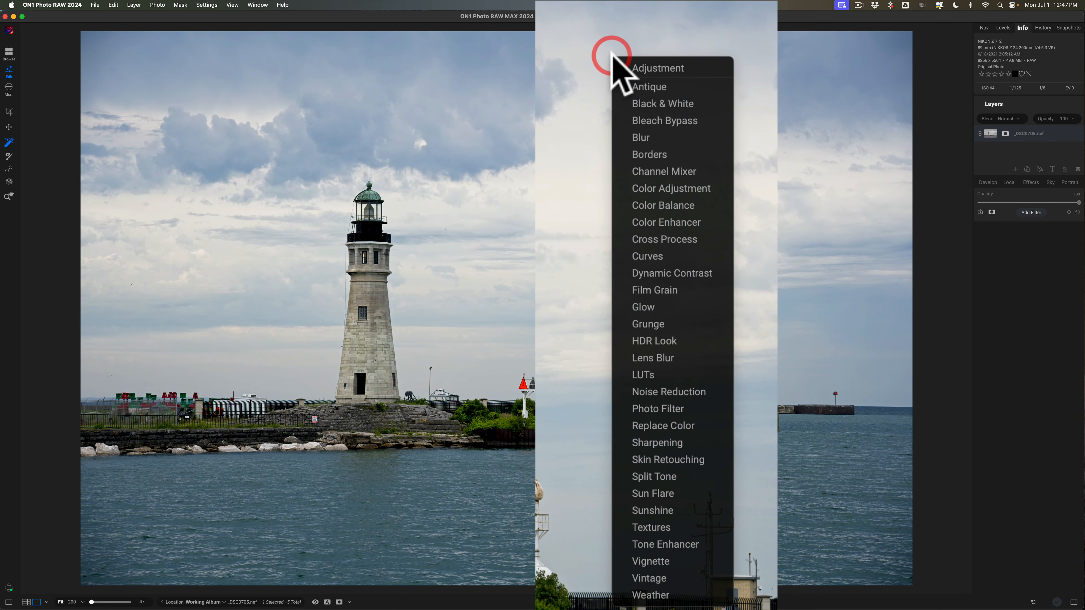
pyautogui.click(657, 271)
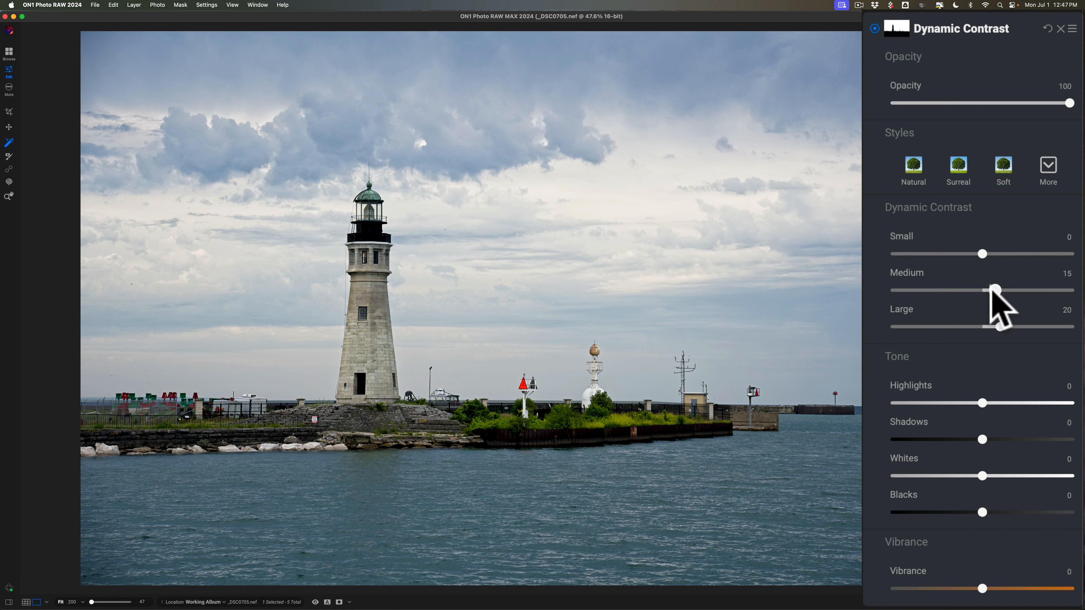
# - Set the sky's Dynamic Contrast amounts to Small 29, Medium 33 and Large 31
pyautogui.moveTo(995, 291); pyautogui.dragTo(1076, 291)
pyautogui.moveTo(984, 254); pyautogui.dragTo(1007, 255)
pyautogui.moveTo(1063, 290); pyautogui.dragTo(1011, 291)
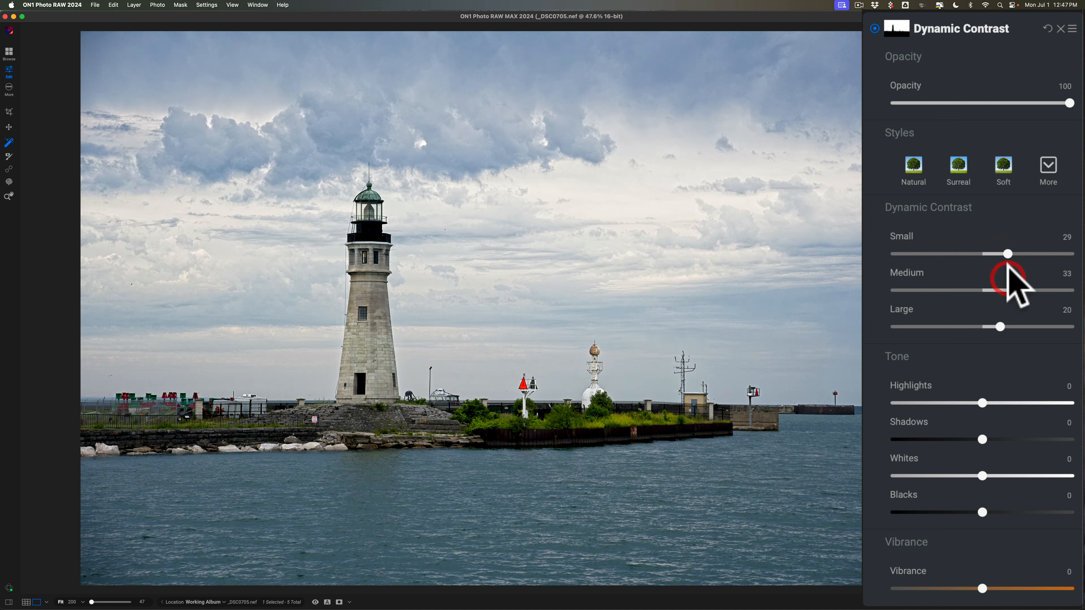
pyautogui.moveTo(999, 327); pyautogui.dragTo(1010, 327)
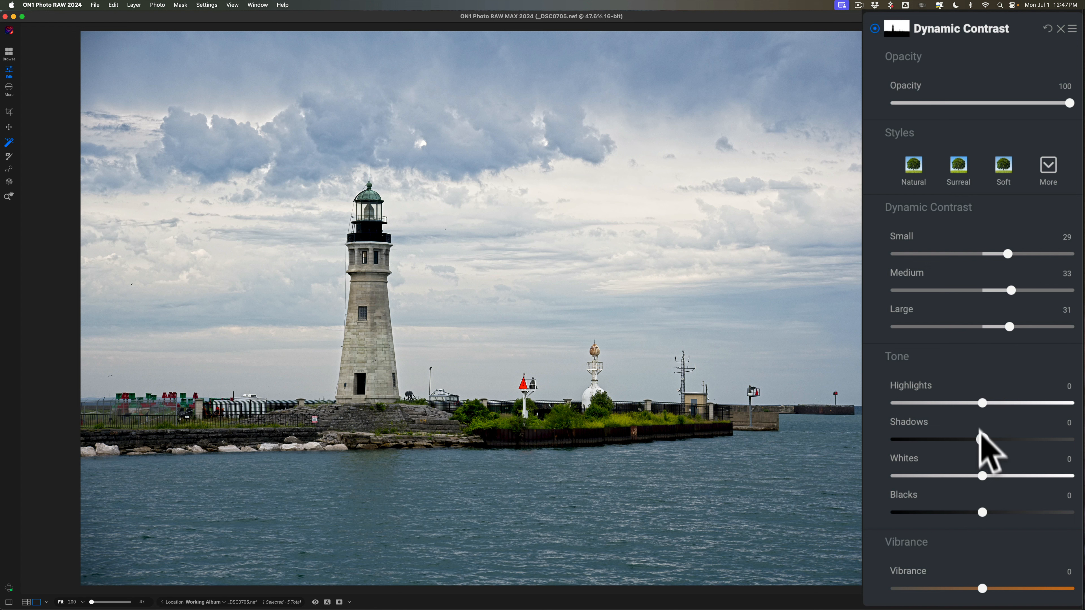
# - Adjust the sky filter's tone to Highlights -27, Whites 11, Blacks -28 and Shadows near 0, with Vibrance at 49
pyautogui.moveTo(980, 403); pyautogui.dragTo(959, 404)
pyautogui.moveTo(982, 439); pyautogui.dragTo(1003, 476)
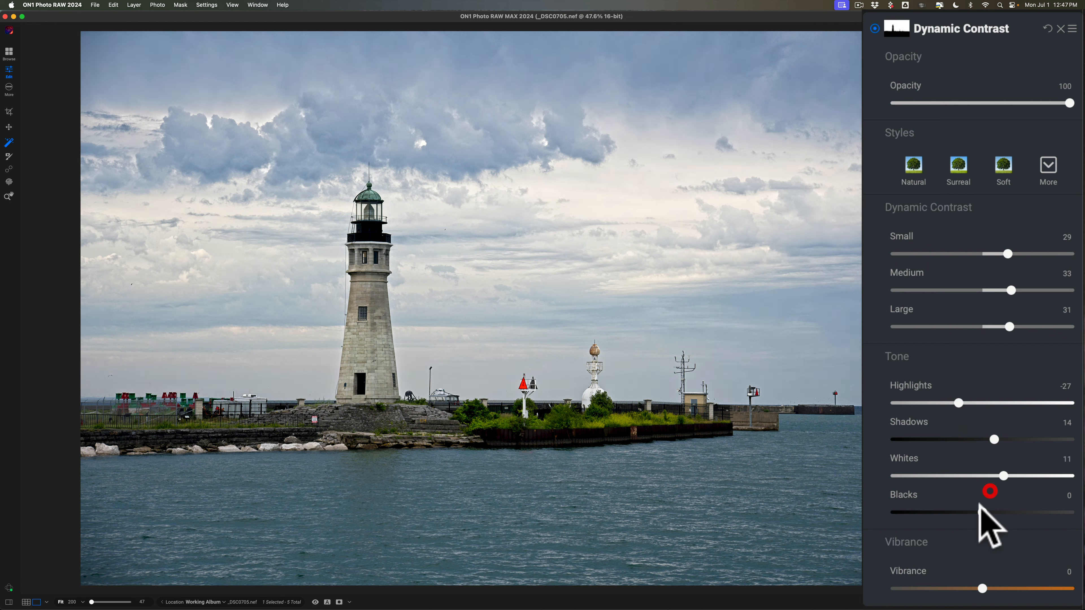
pyautogui.moveTo(969, 511); pyautogui.dragTo(935, 511)
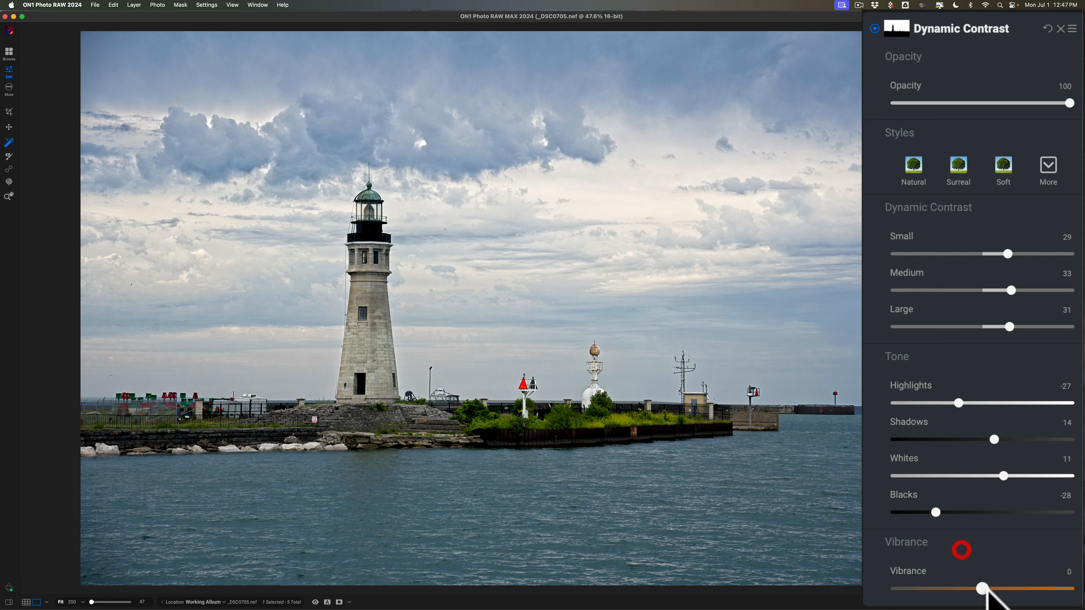
pyautogui.moveTo(984, 589); pyautogui.dragTo(1023, 589)
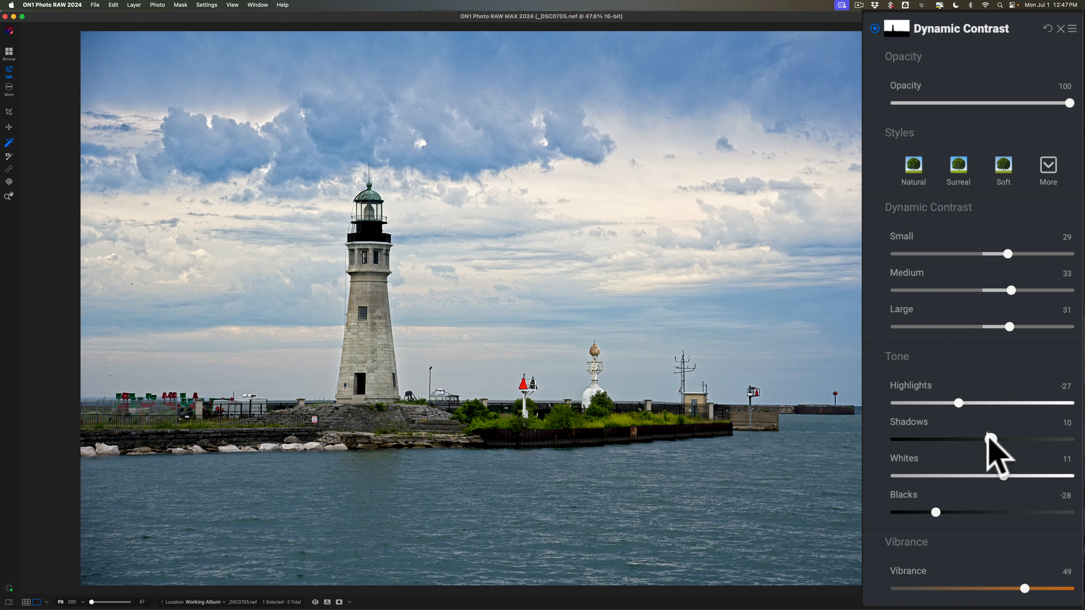
pyautogui.moveTo(994, 440); pyautogui.dragTo(978, 440)
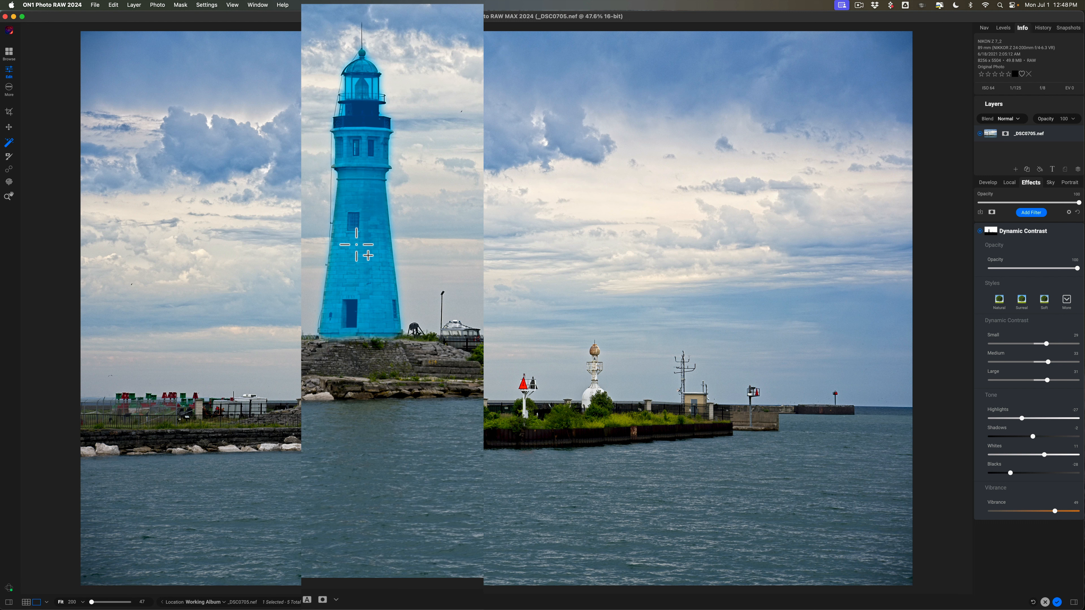
# - Select the lighthouse with Super Select AI and add a Sharpening filter of type Unsharp Mask to it
pyautogui.click(356, 244)
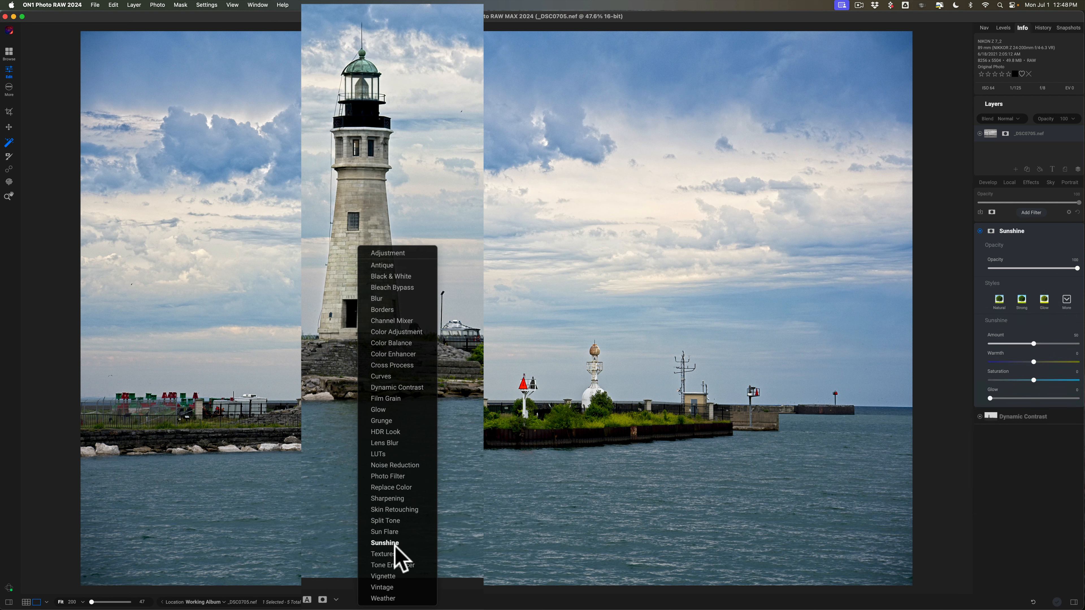
pyautogui.click(386, 499)
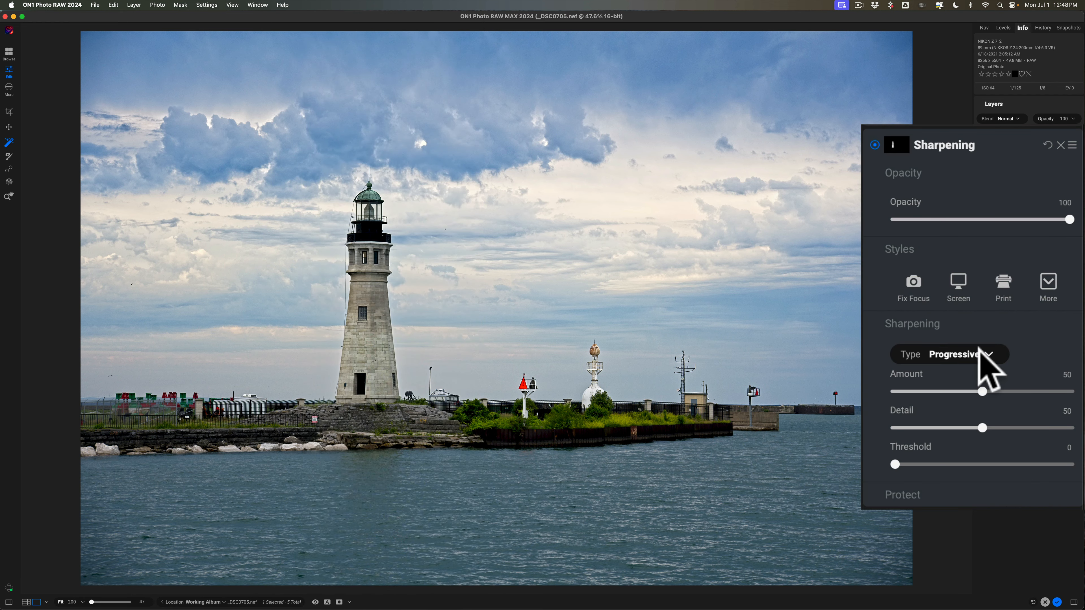
pyautogui.click(981, 349)
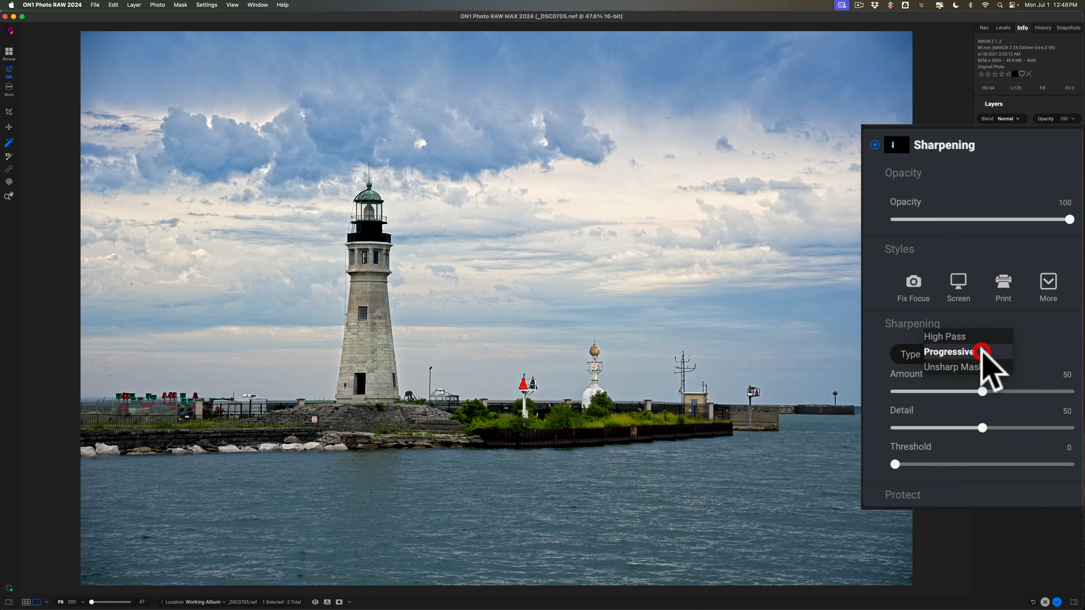
pyautogui.click(972, 365)
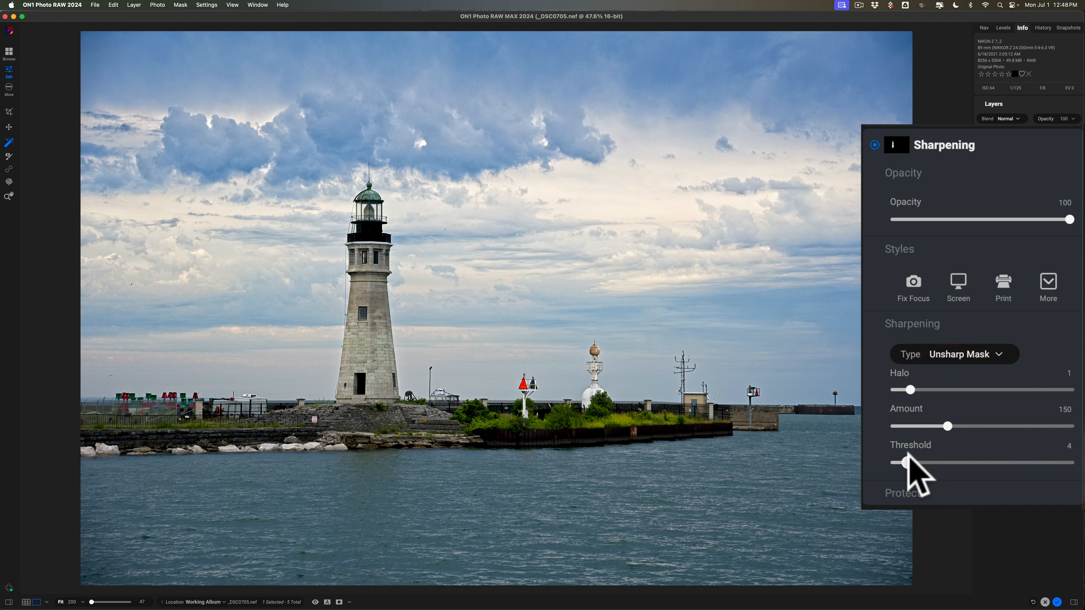
# - Lower the lighthouse sharpening Threshold to 1 and slightly raise its Halo and Amount
pyautogui.moveTo(905, 462); pyautogui.dragTo(897, 462)
pyautogui.moveTo(910, 389); pyautogui.dragTo(927, 390)
pyautogui.moveTo(948, 426); pyautogui.dragTo(958, 426)
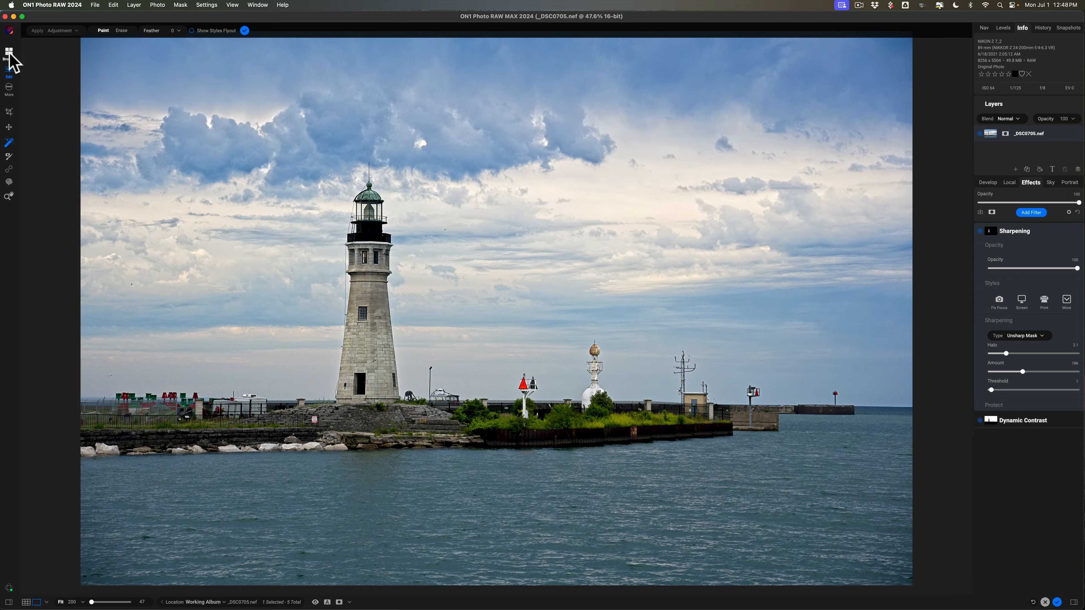
# - Open the sailboat photo _DSC2531.nef for editing and set Highlights to -27, Midtones to 35 and Shadows to 14
pyautogui.click(9, 55)
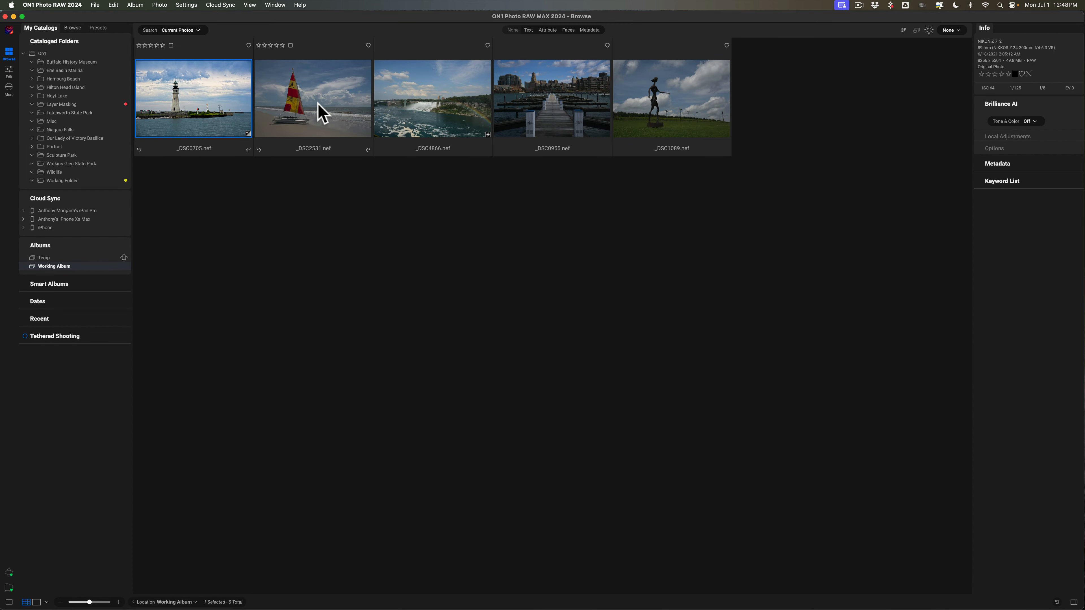
pyautogui.doubleClick(318, 107)
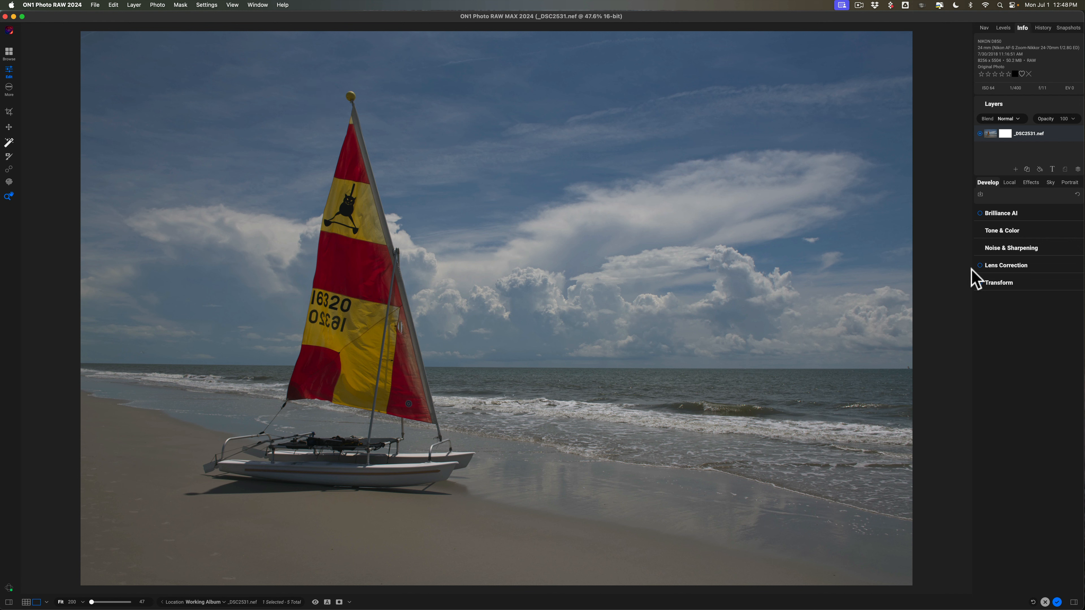
pyautogui.click(1002, 230)
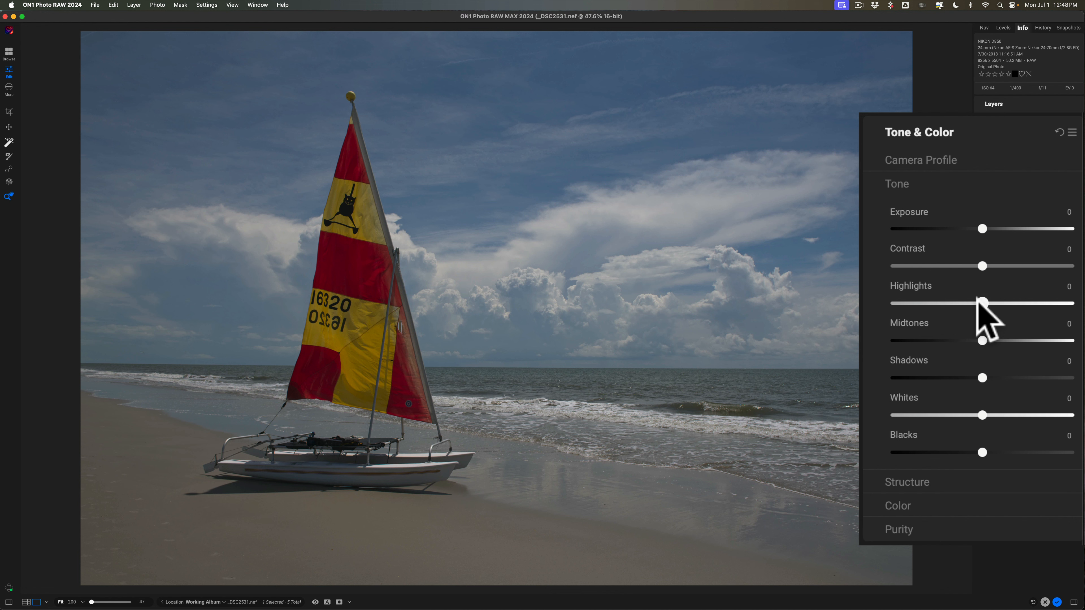
pyautogui.moveTo(978, 300); pyautogui.dragTo(959, 303)
pyautogui.moveTo(982, 340); pyautogui.dragTo(1013, 341)
pyautogui.moveTo(982, 378); pyautogui.dragTo(1035, 414)
# - Set the sailboat photo's white and black points using the clipping preview, with Whites at 72 and Blacks at -40
pyautogui.press('j')
pyautogui.moveTo(1062, 413); pyautogui.dragTo(1081, 414)
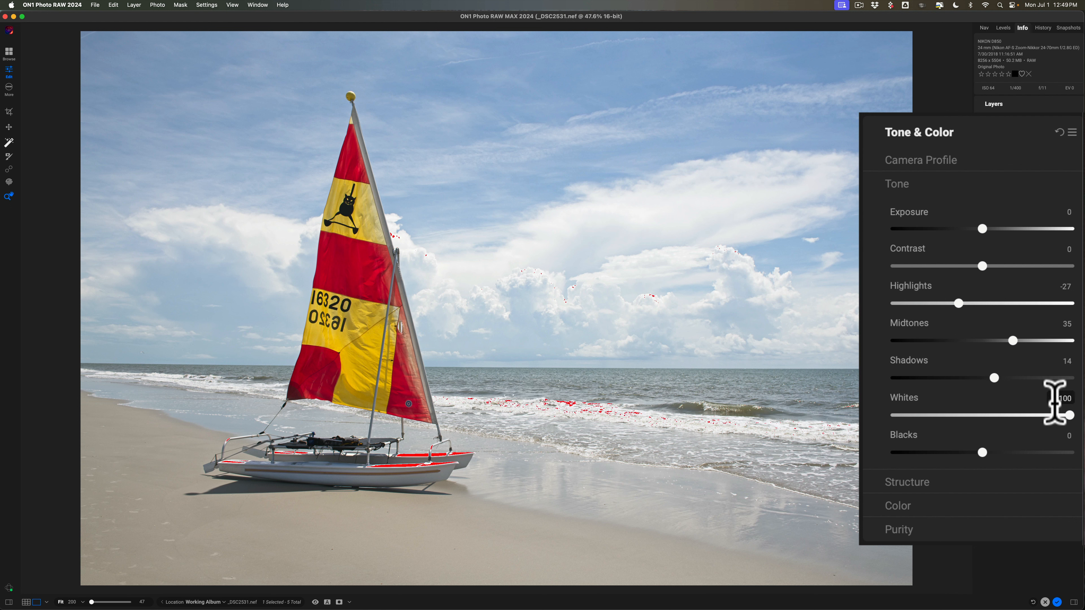
pyautogui.moveTo(1059, 415); pyautogui.dragTo(1041, 409)
pyautogui.click(984, 451)
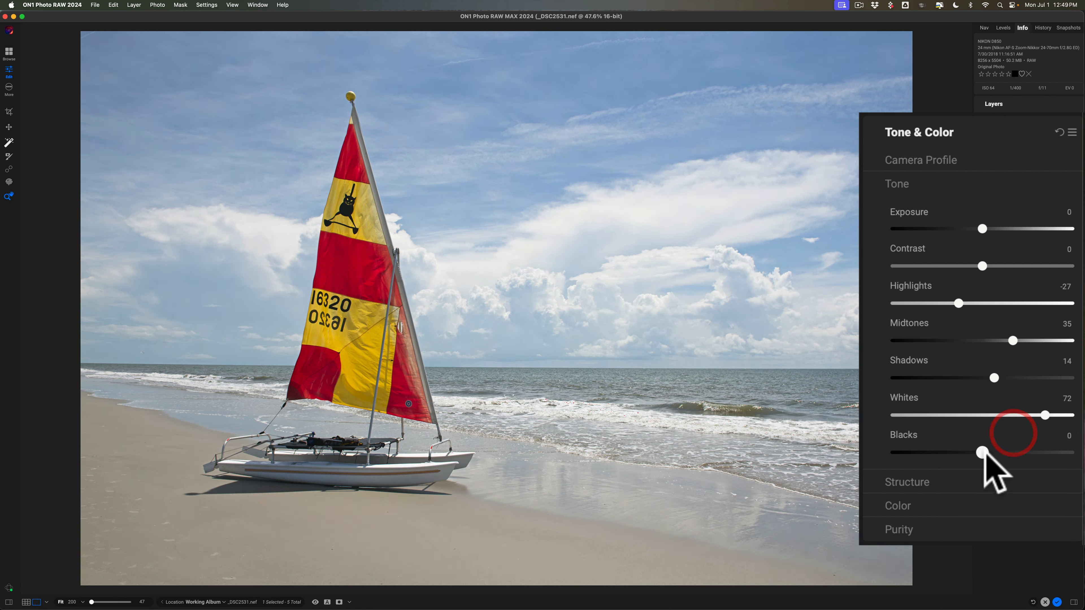
pyautogui.moveTo(980, 449); pyautogui.dragTo(949, 448)
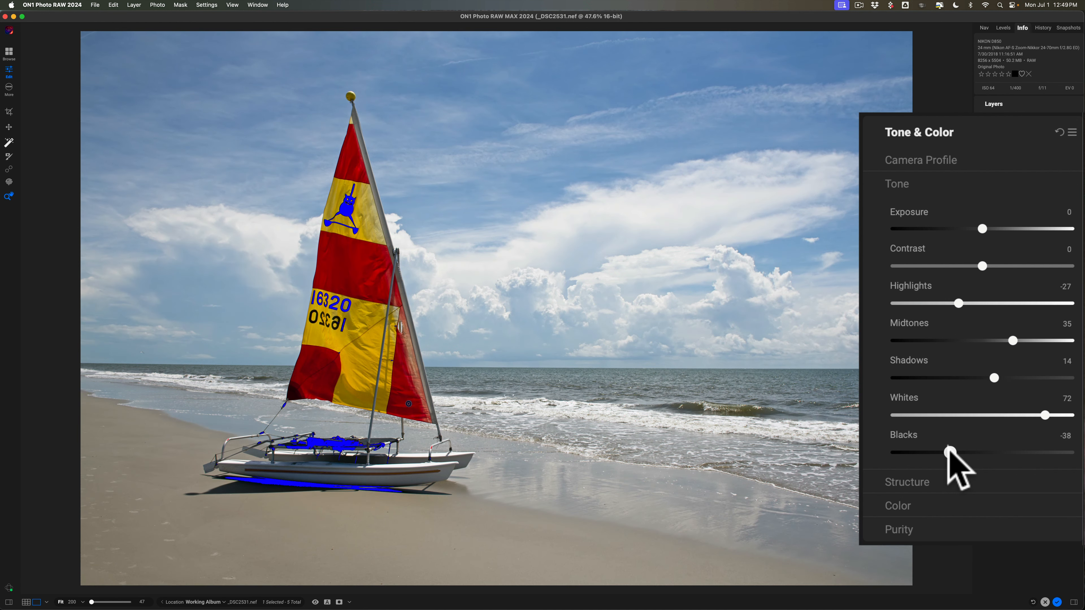
pyautogui.moveTo(949, 451); pyautogui.dragTo(948, 452)
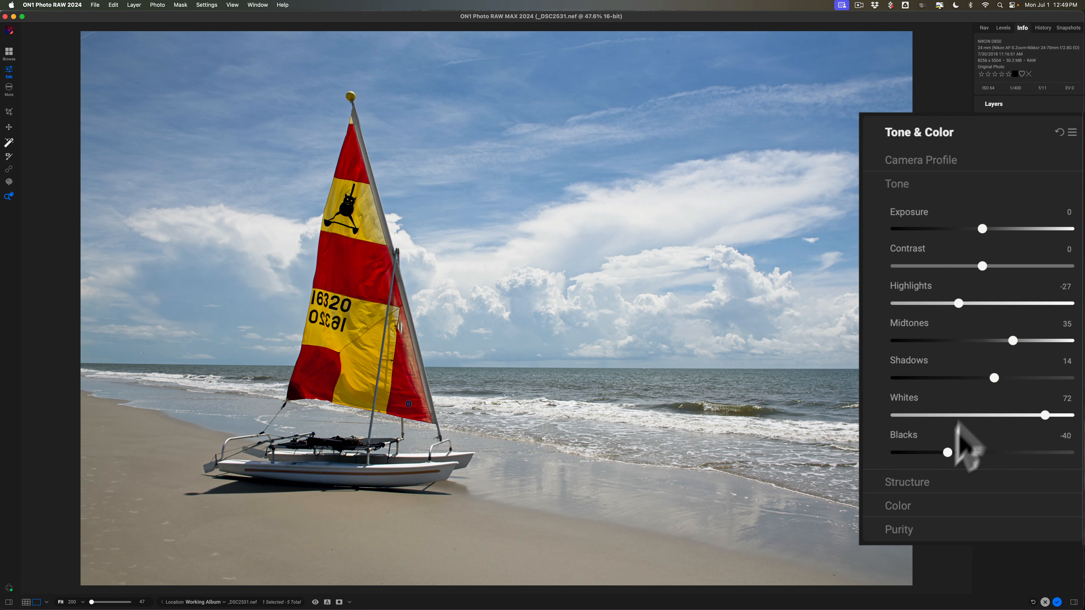
pyautogui.click(1041, 225)
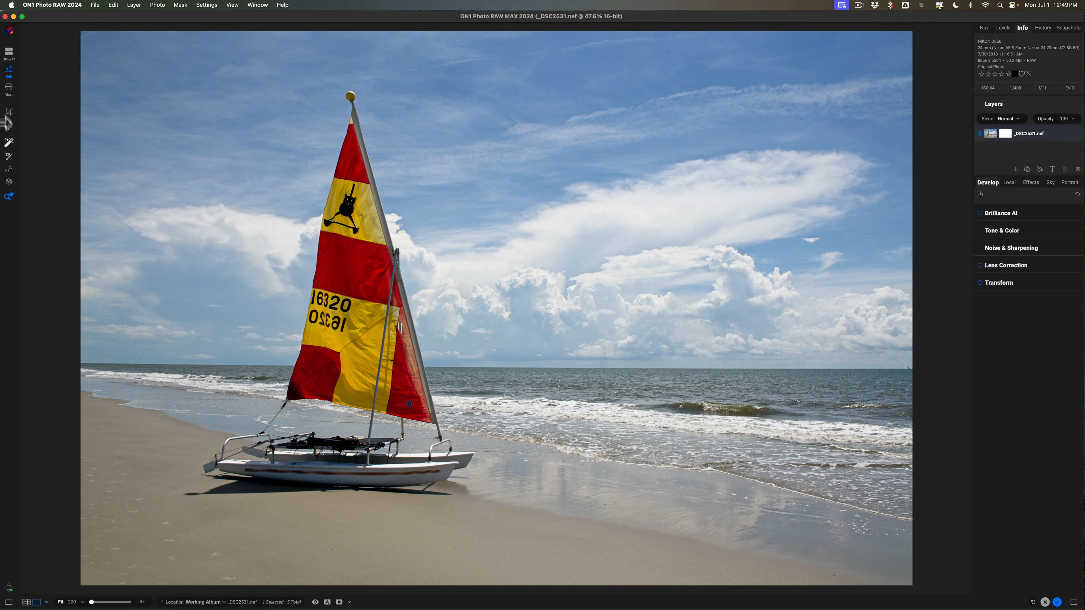
# - Select the sky behind the sailboat with Super Select AI and apply a Dynamic Contrast filter to it
pyautogui.click(8, 142)
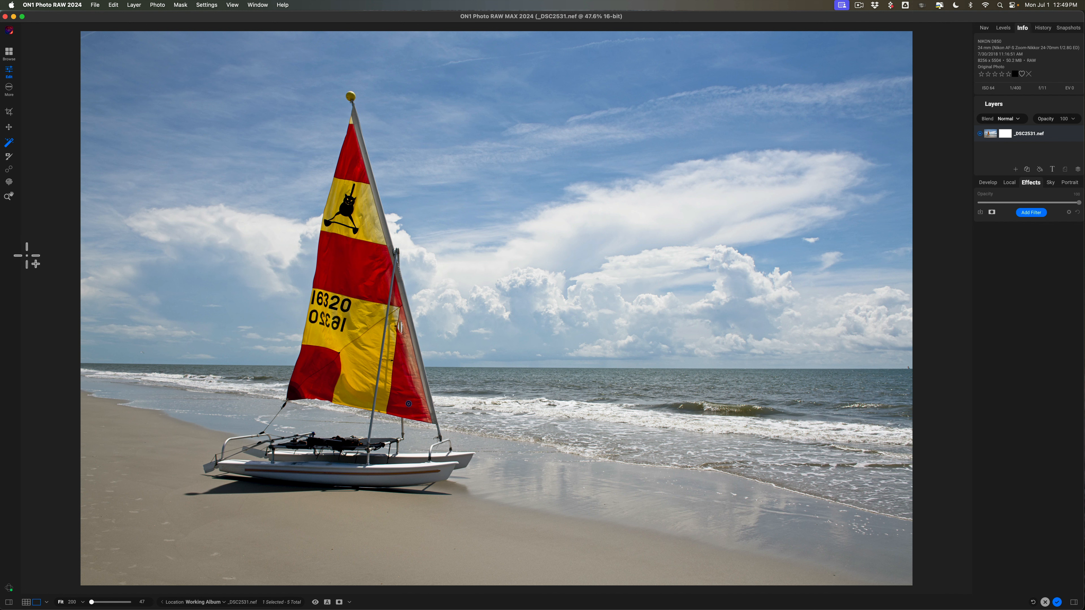
pyautogui.click(522, 130)
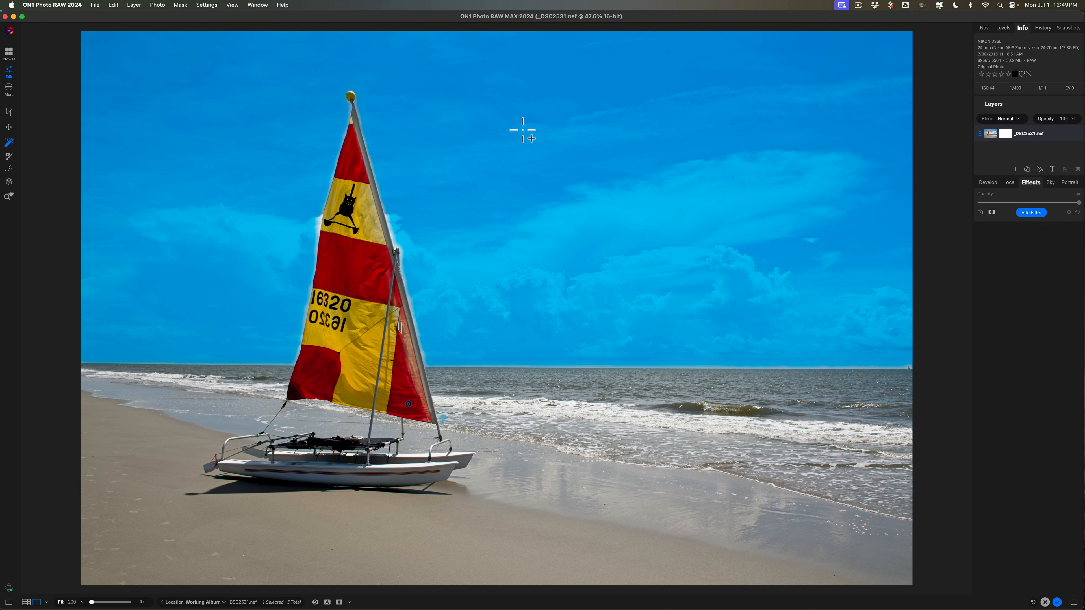
pyautogui.rightClick(503, 78)
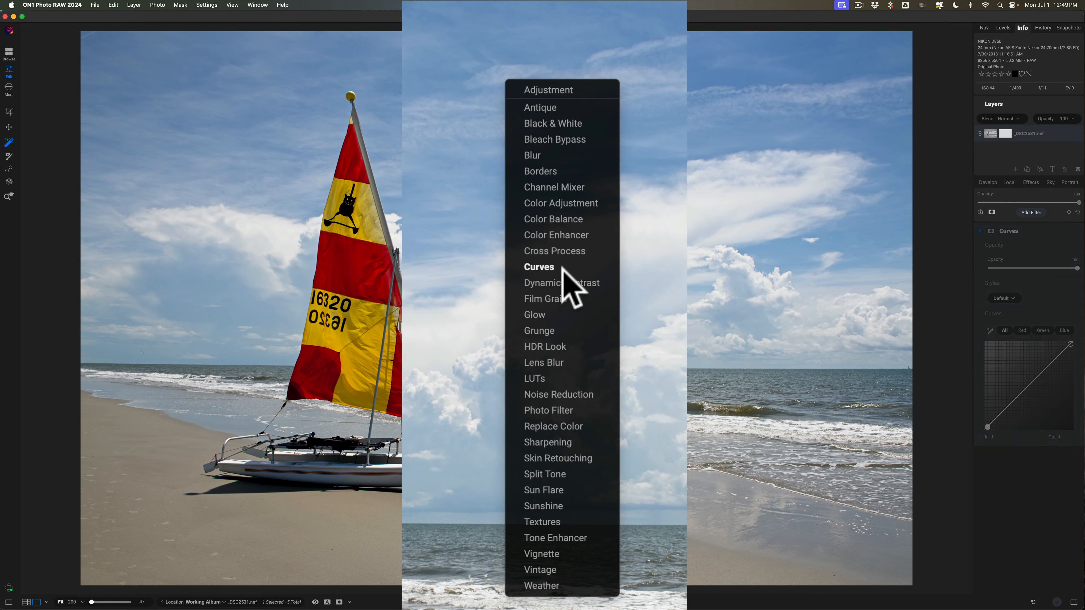
pyautogui.click(563, 283)
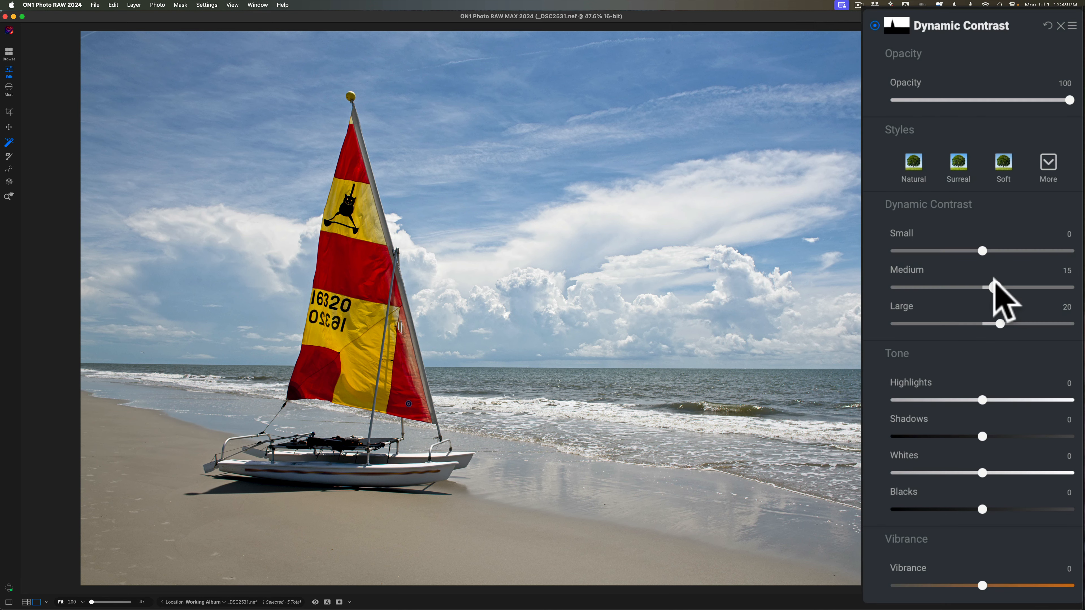
# - Set the sky's Dynamic Contrast filter to Small 13 and Medium 40, with its Highlights at -28 and Shadows at -46
pyautogui.moveTo(993, 278); pyautogui.dragTo(1013, 277)
pyautogui.moveTo(983, 250); pyautogui.dragTo(993, 306)
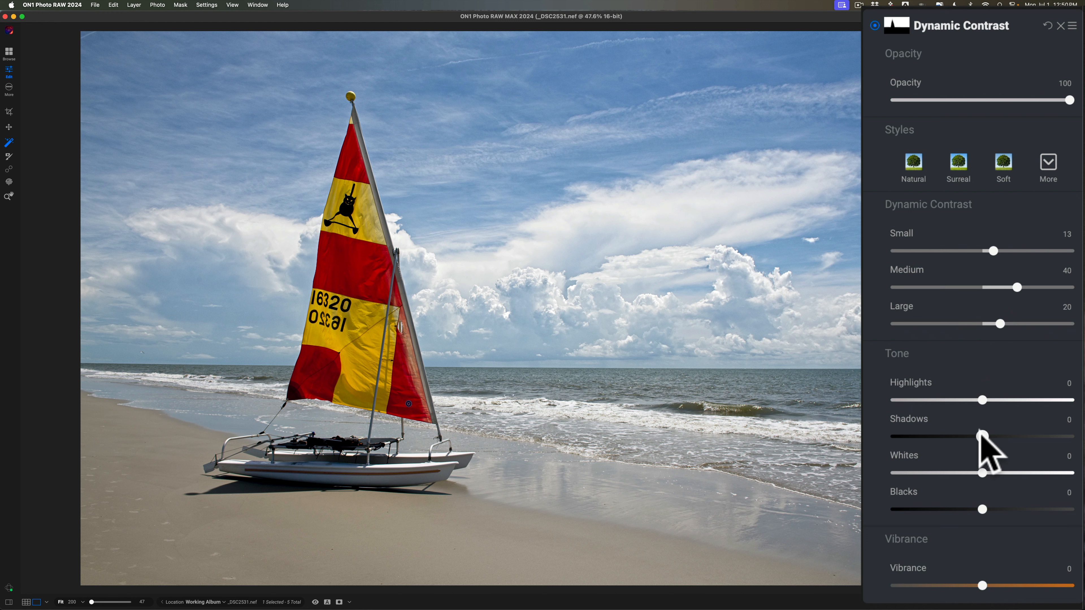
pyautogui.moveTo(974, 431); pyautogui.dragTo(941, 432)
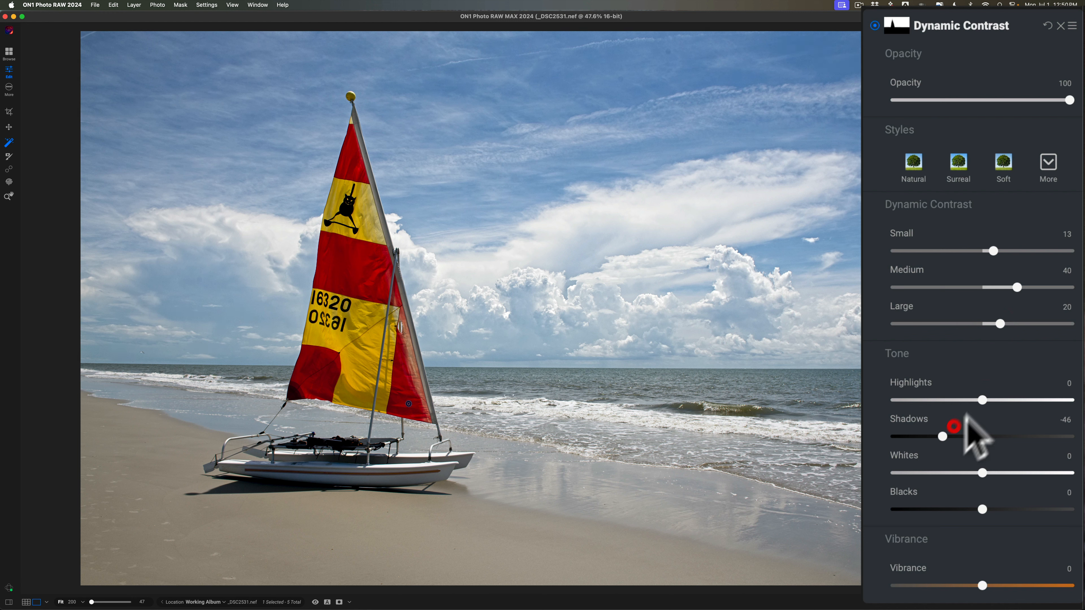
pyautogui.click(979, 399)
pyautogui.moveTo(987, 397); pyautogui.dragTo(955, 400)
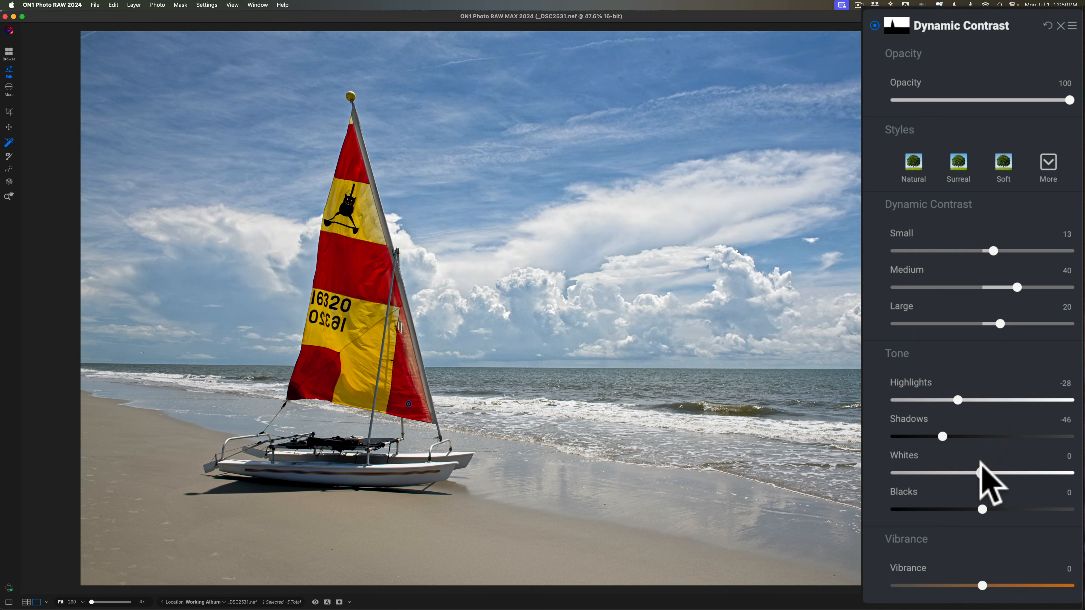
# - Set the sky filter's Whites to 7 and Blacks to -7, and raise its Vibrance slightly
pyautogui.moveTo(981, 462); pyautogui.dragTo(994, 463)
pyautogui.moveTo(977, 509); pyautogui.dragTo(968, 509)
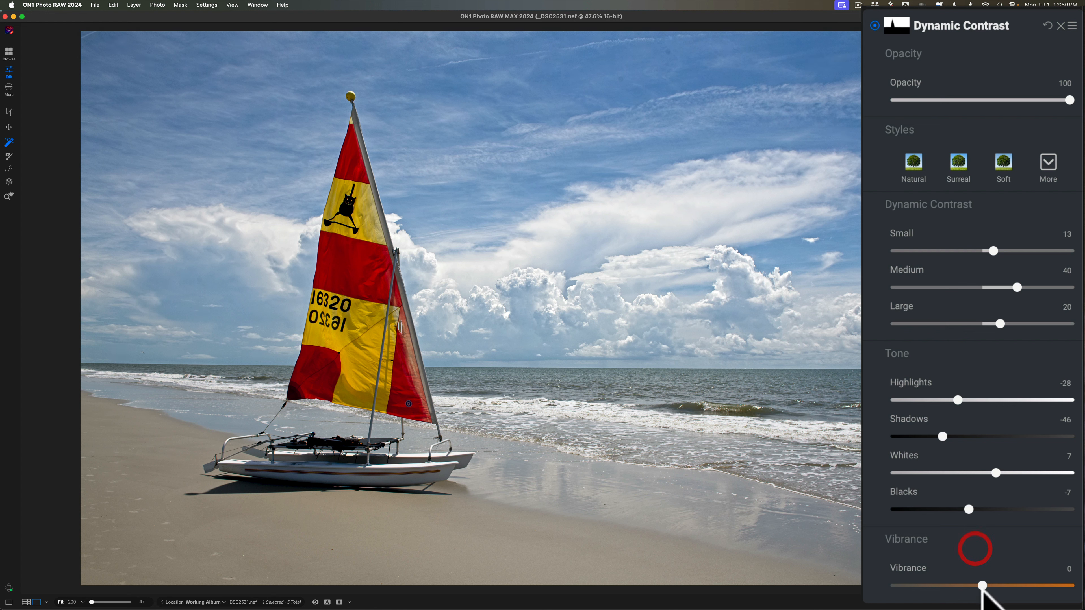
pyautogui.moveTo(982, 586)
pyautogui.mouseDown()
pyautogui.moveTo(1012, 584)
pyautogui.moveTo(999, 581)
pyautogui.mouseUp()
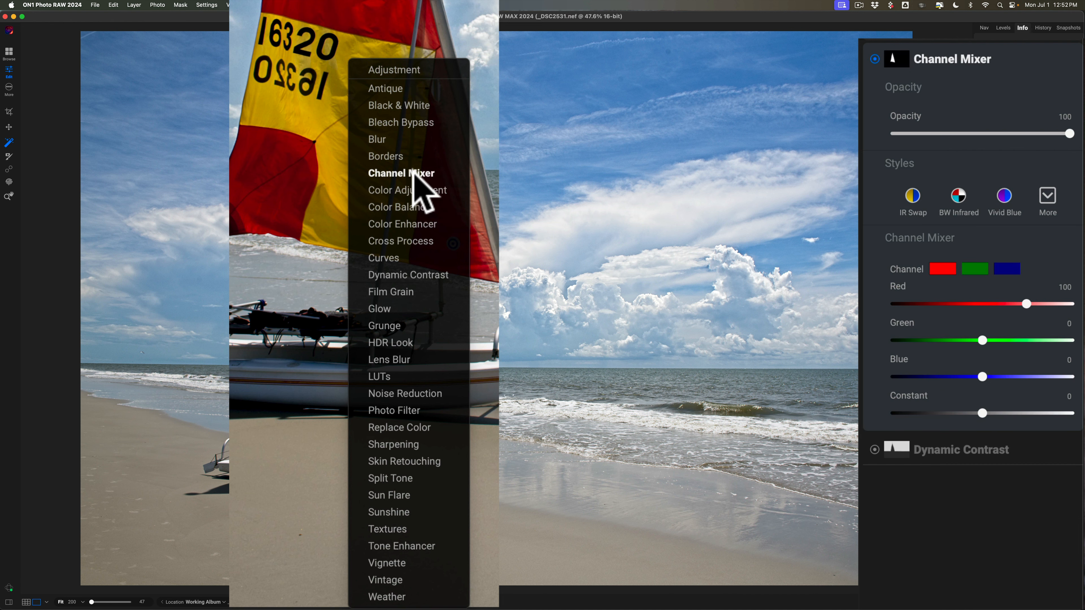
# - Apply a Color Adjustment filter to the selected sail and set its reds to Saturation 17 and Brightness -5
pyautogui.click(411, 190)
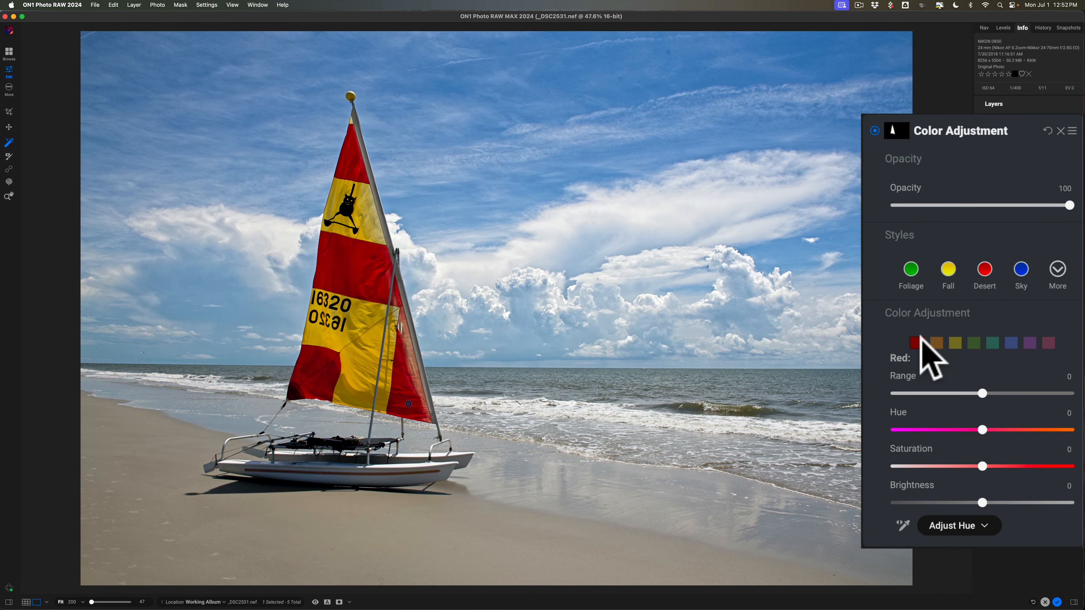
pyautogui.click(921, 343)
pyautogui.moveTo(982, 456); pyautogui.dragTo(1010, 456)
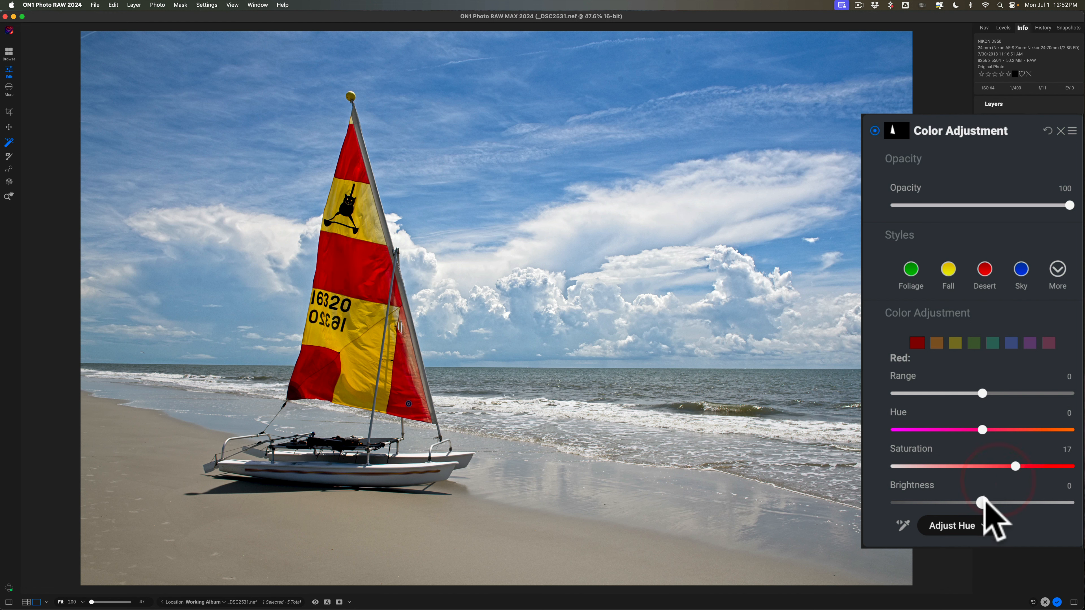
pyautogui.moveTo(982, 500); pyautogui.dragTo(971, 501)
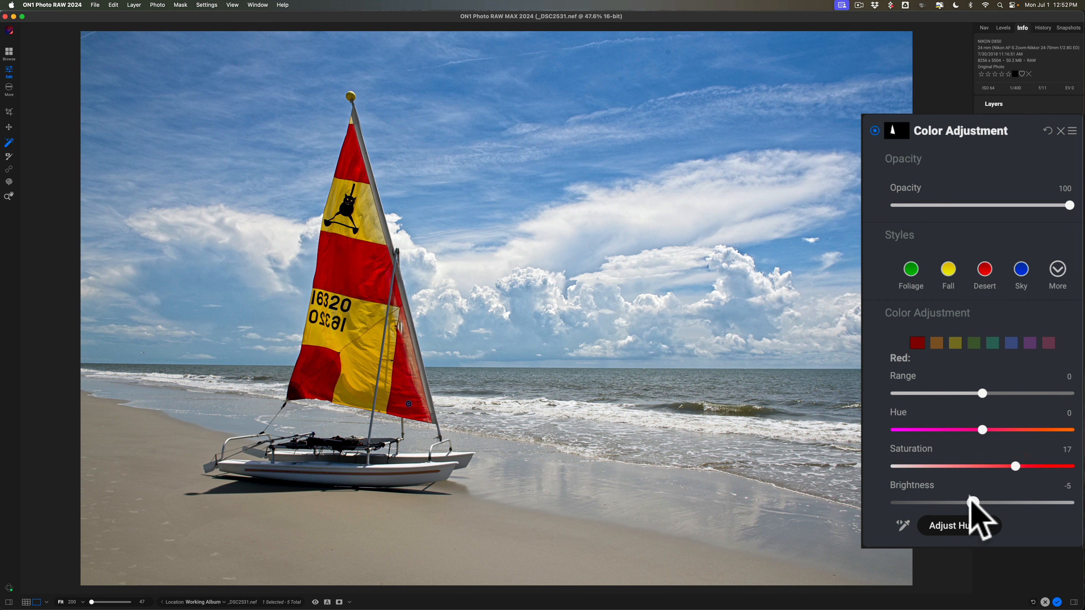
# - Set the sail's yellow Saturation to 24 and slightly raise the yellow Brightness
pyautogui.click(956, 343)
pyautogui.moveTo(982, 466); pyautogui.dragTo(1022, 466)
pyautogui.moveTo(982, 502); pyautogui.dragTo(990, 502)
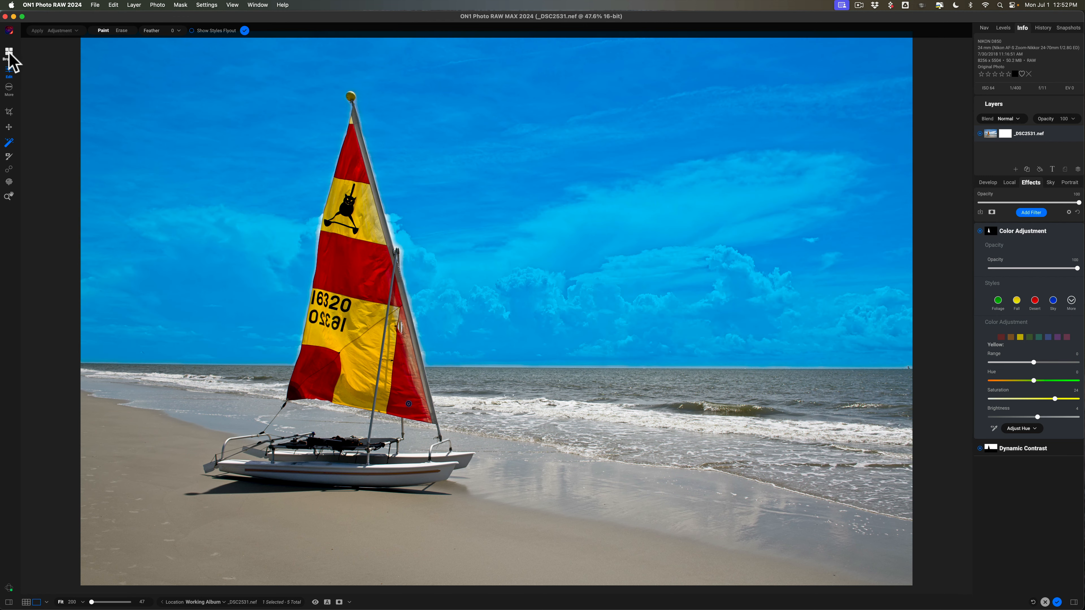
# - Open the waterfall photo _DSC4866.nef for editing and set Highlights to -31, Midtones to 20 and Shadows to 26
pyautogui.click(9, 52)
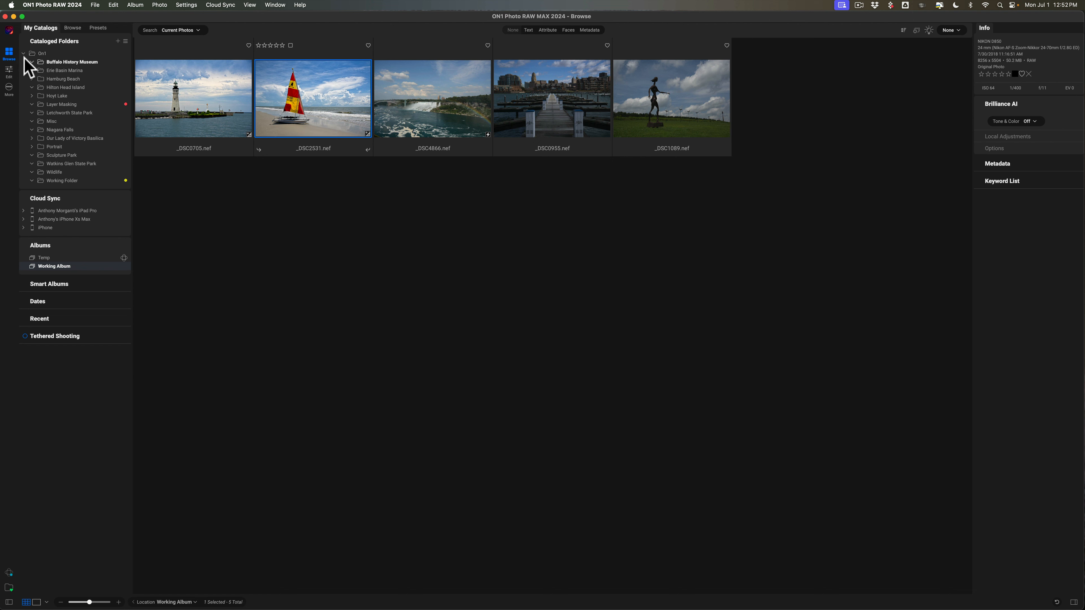
pyautogui.doubleClick(434, 106)
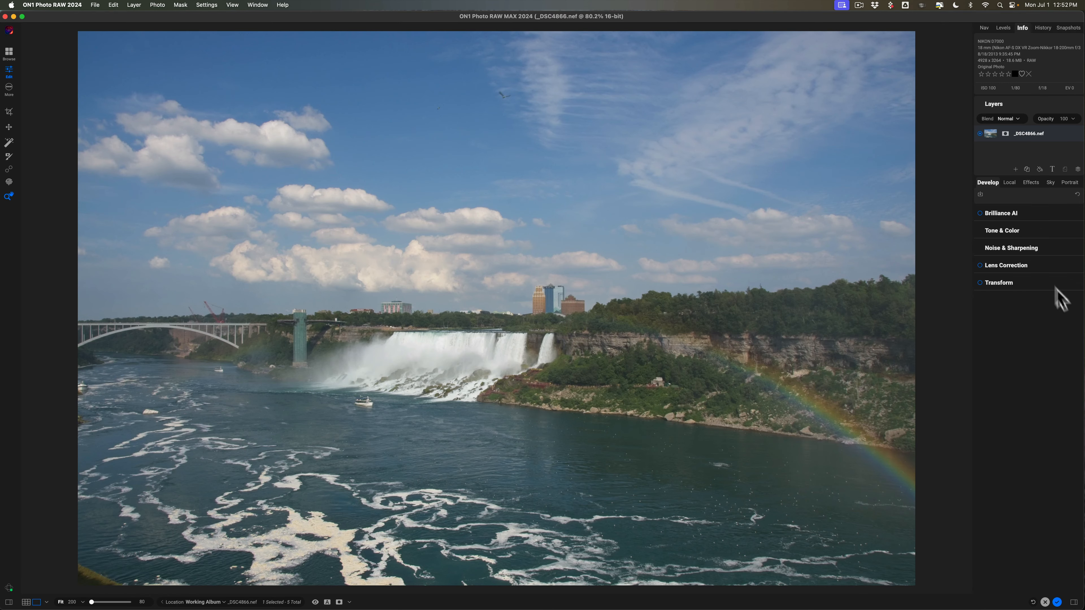
pyautogui.click(1019, 230)
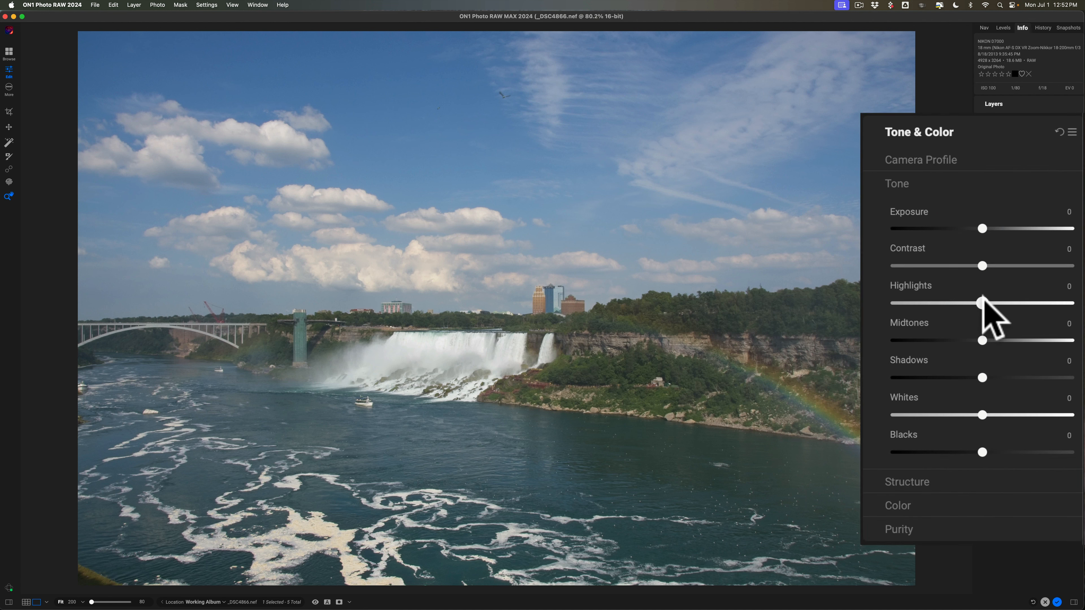
pyautogui.moveTo(980, 330)
pyautogui.mouseDown()
pyautogui.moveTo(996, 329)
pyautogui.moveTo(998, 341)
pyautogui.mouseUp()
pyautogui.moveTo(982, 378); pyautogui.dragTo(1005, 378)
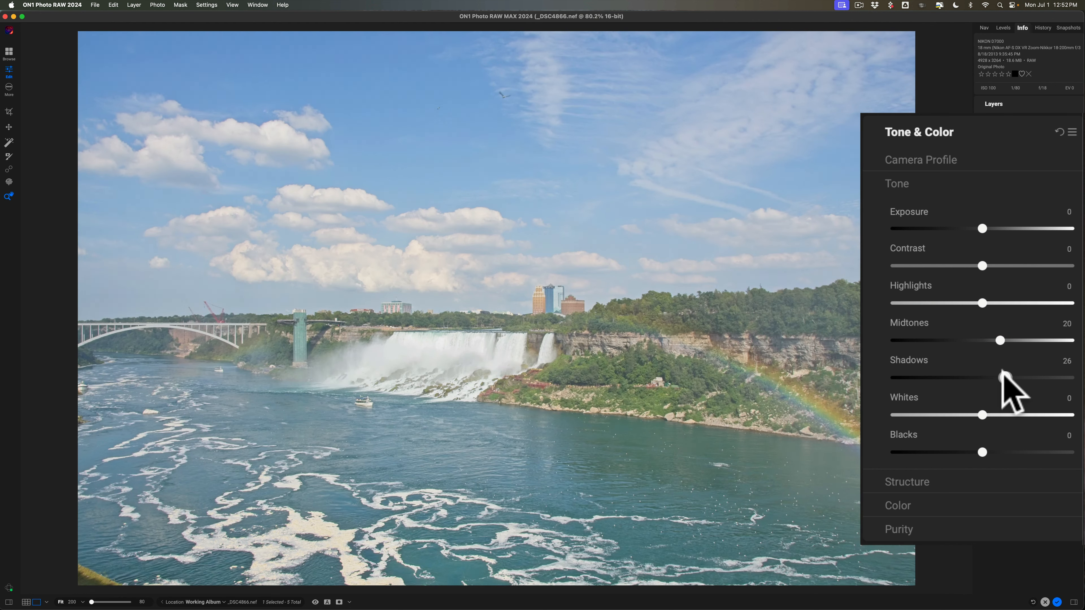
pyautogui.moveTo(979, 302); pyautogui.dragTo(955, 303)
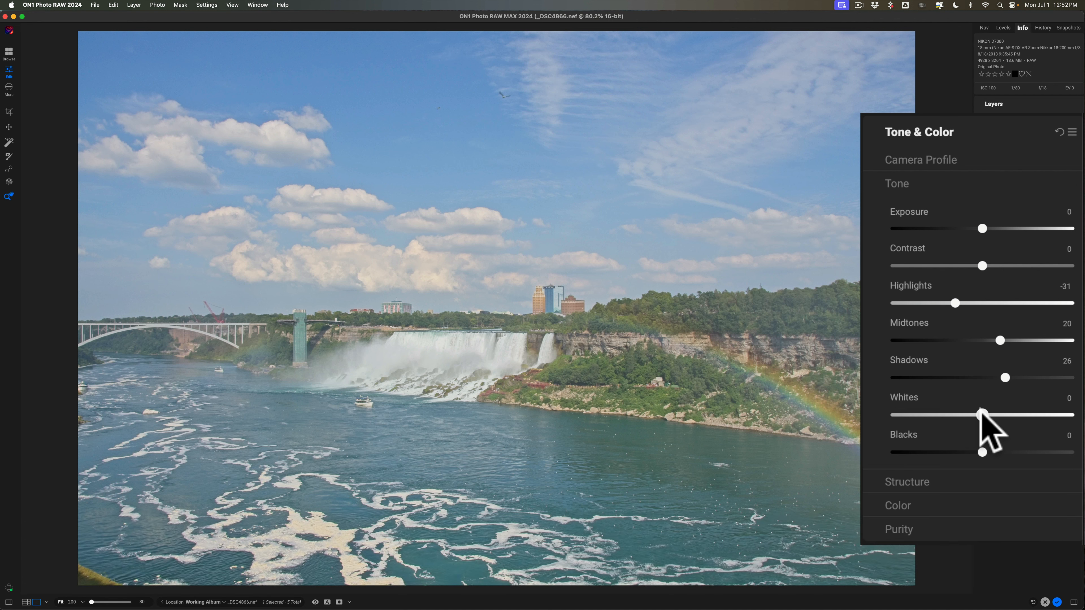
# - Set the waterfall photo's Whites to 14 and lower its Blacks strongly, checking with the clipping preview
pyautogui.moveTo(982, 414)
pyautogui.mouseDown()
pyautogui.moveTo(1019, 416)
pyautogui.moveTo(992, 413)
pyautogui.mouseUp()
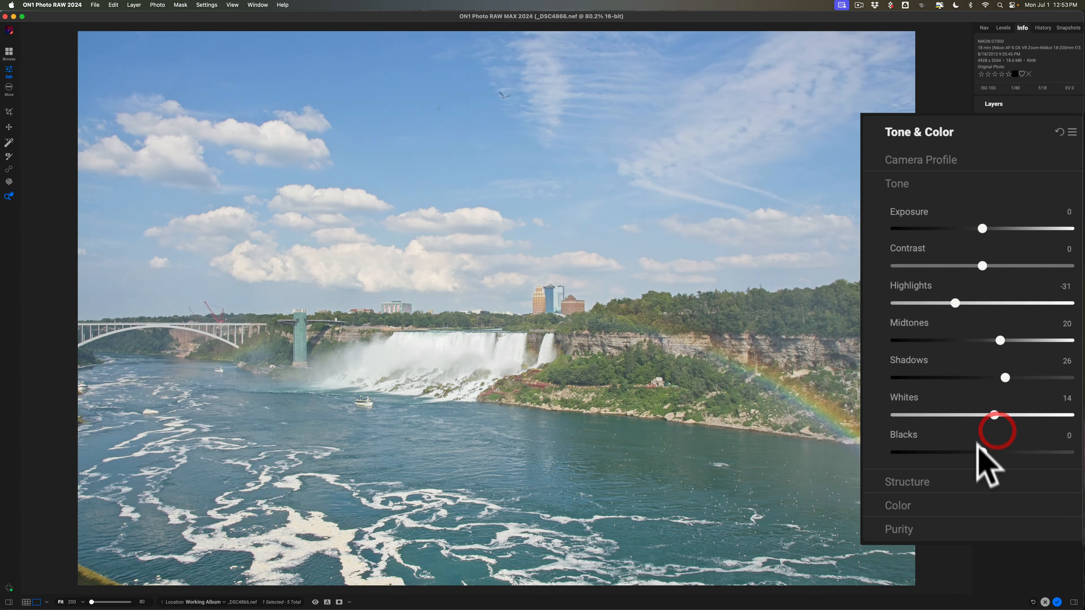
pyautogui.moveTo(982, 452); pyautogui.dragTo(898, 440)
pyautogui.press('j')
pyautogui.press('j')
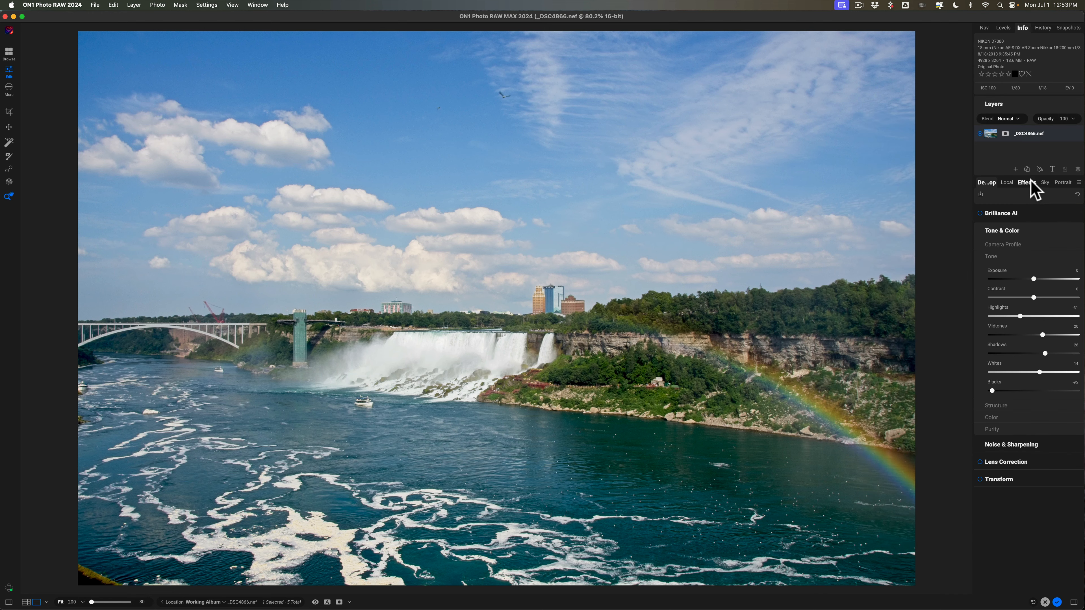
# - Select the sky above the waterfall with Super Select AI and apply a Dynamic Contrast filter to it
pyautogui.click(9, 143)
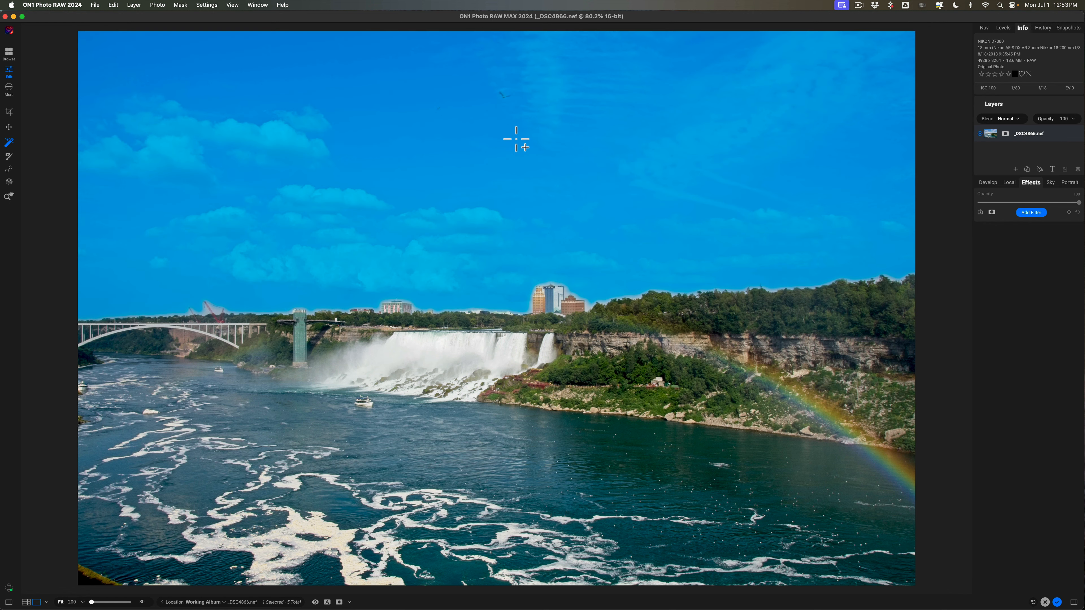
pyautogui.click(485, 150)
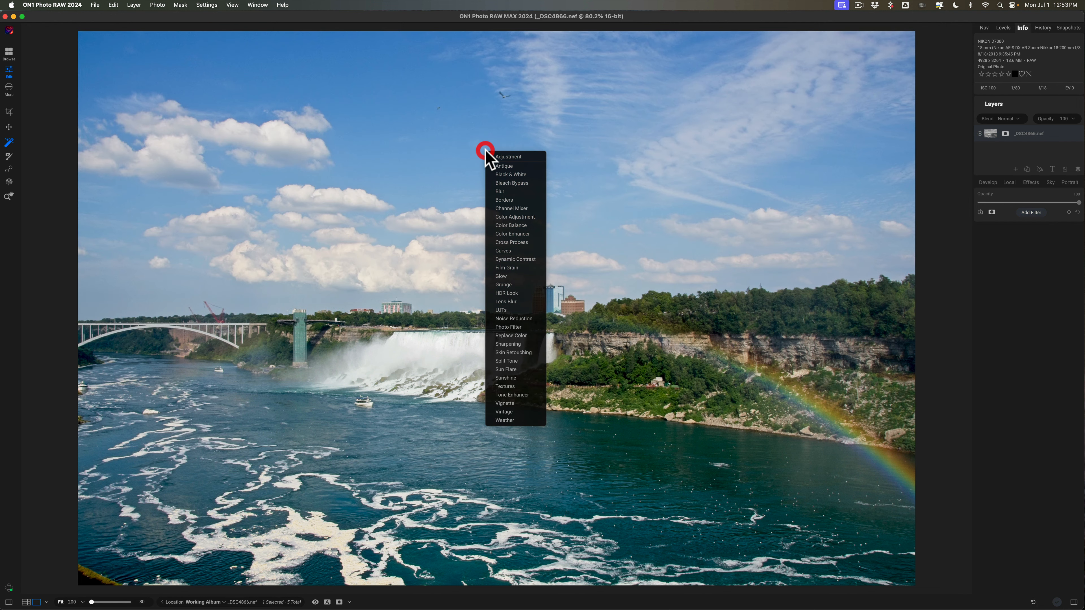
pyautogui.click(511, 208)
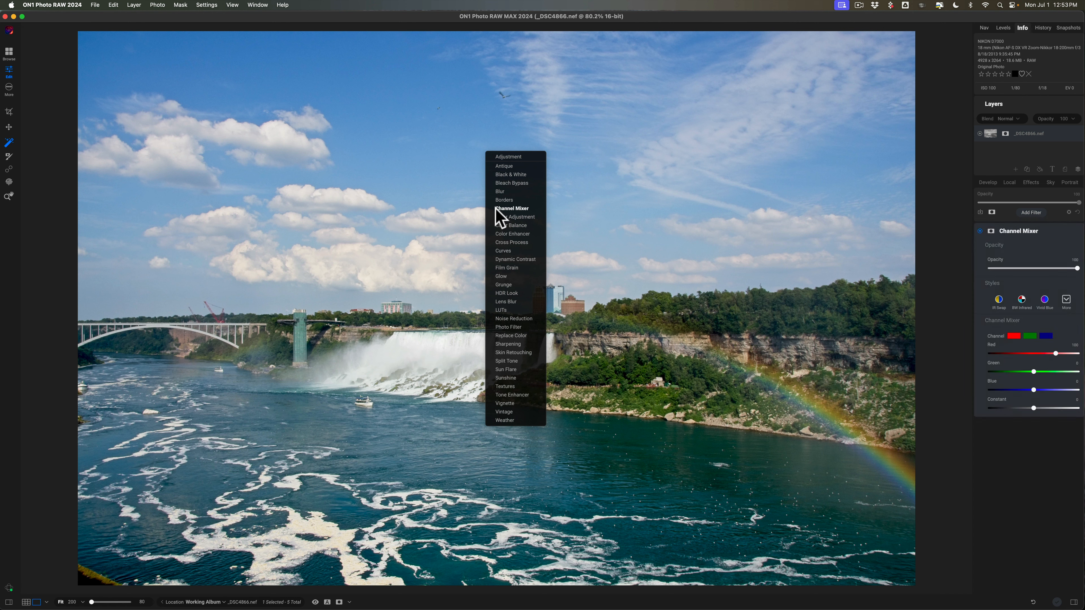
pyautogui.click(513, 258)
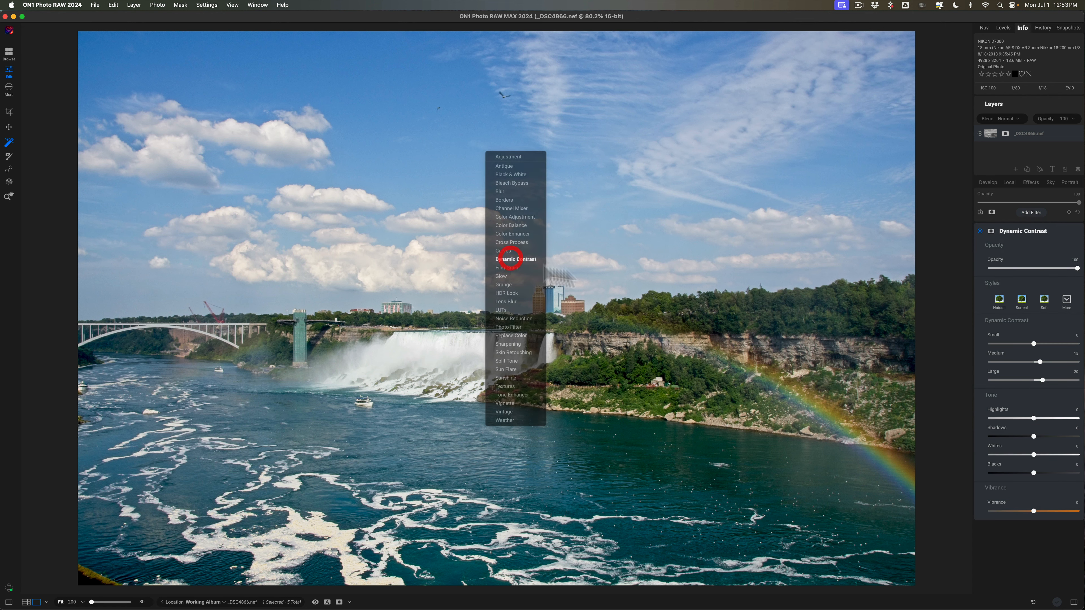
# - Set the waterfall sky filter's Medium contrast to 42 and Vibrance to 45, and slightly raise its Small contrast
pyautogui.moveTo(997, 304); pyautogui.dragTo(1023, 306)
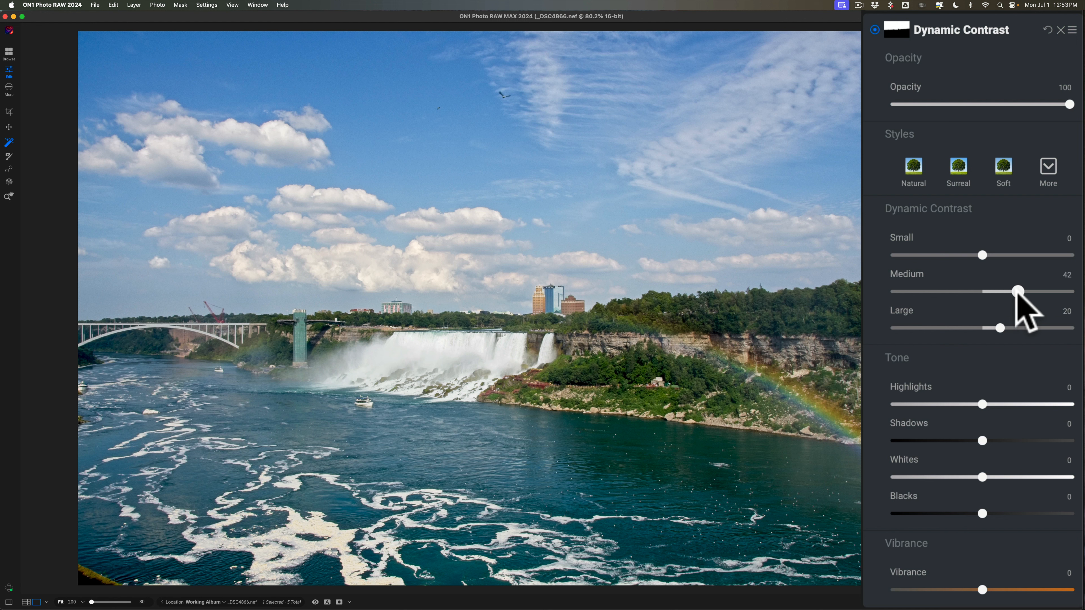
pyautogui.moveTo(982, 590); pyautogui.dragTo(1020, 589)
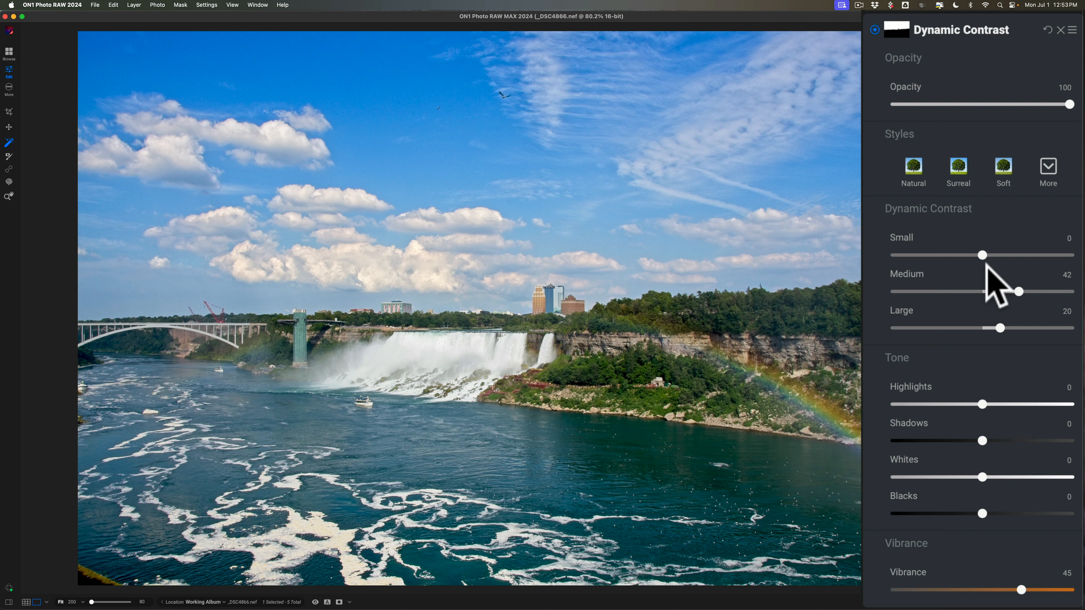
pyautogui.moveTo(984, 252); pyautogui.dragTo(989, 253)
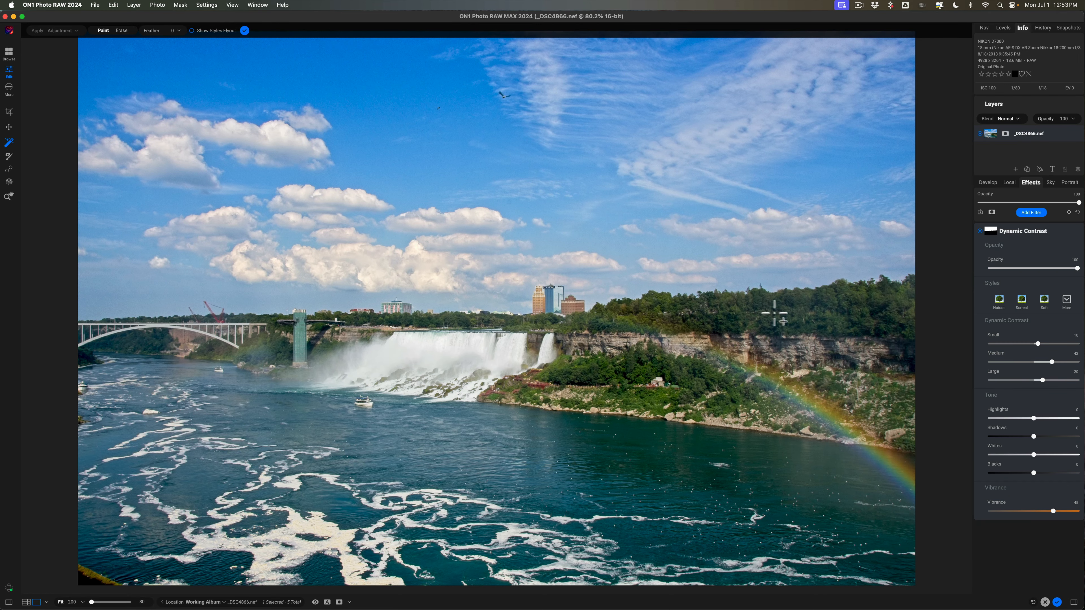
# - Select the trees along the clifftop and the skyline behind the waterfall with Super Select AI
pyautogui.click(782, 313)
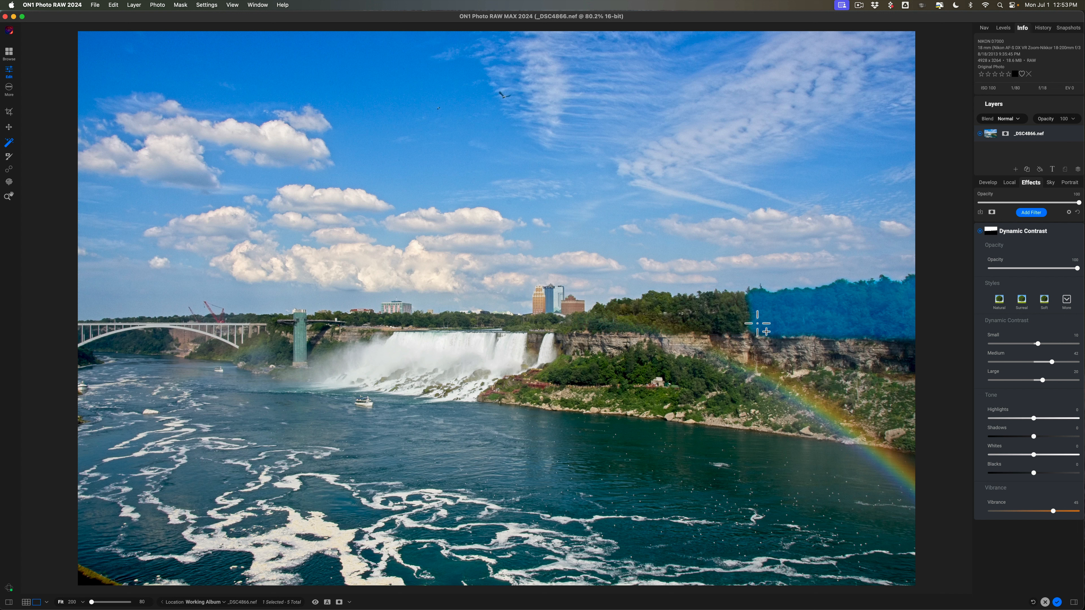
pyautogui.click(734, 322)
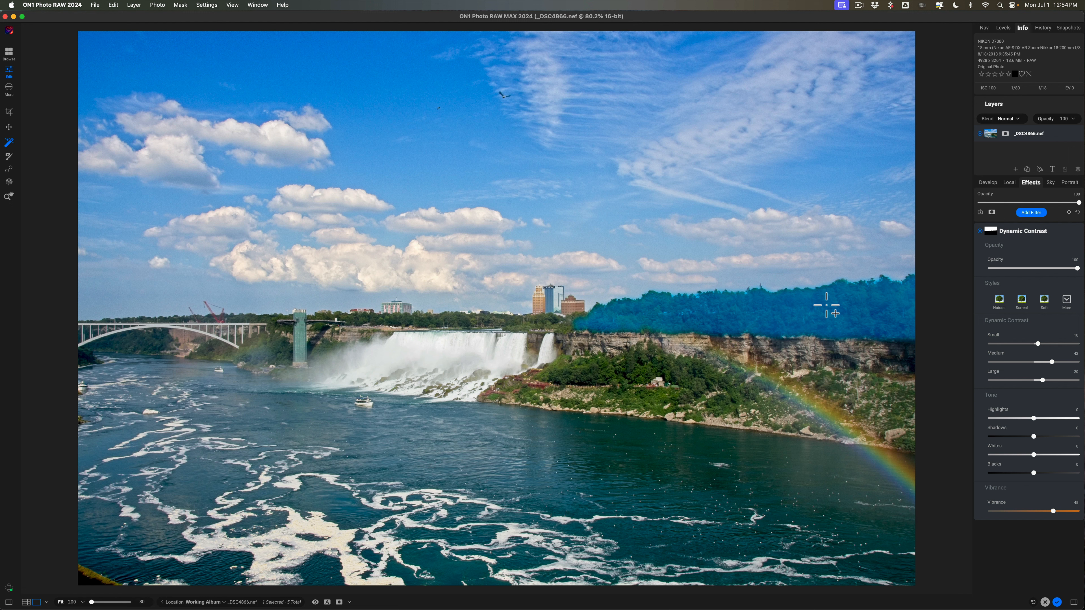
pyautogui.click(827, 305)
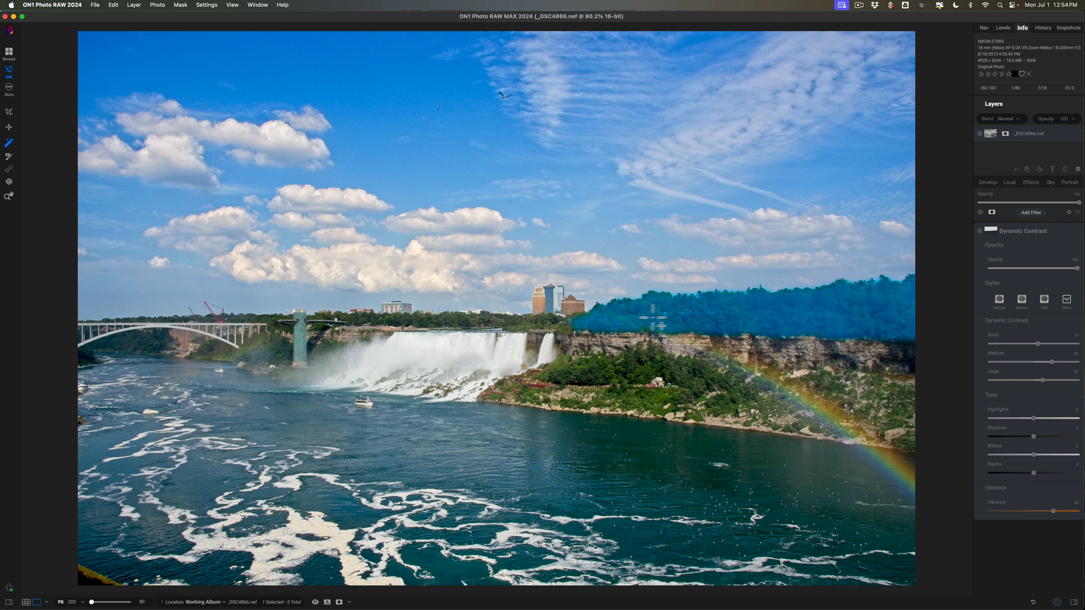
pyautogui.click(547, 320)
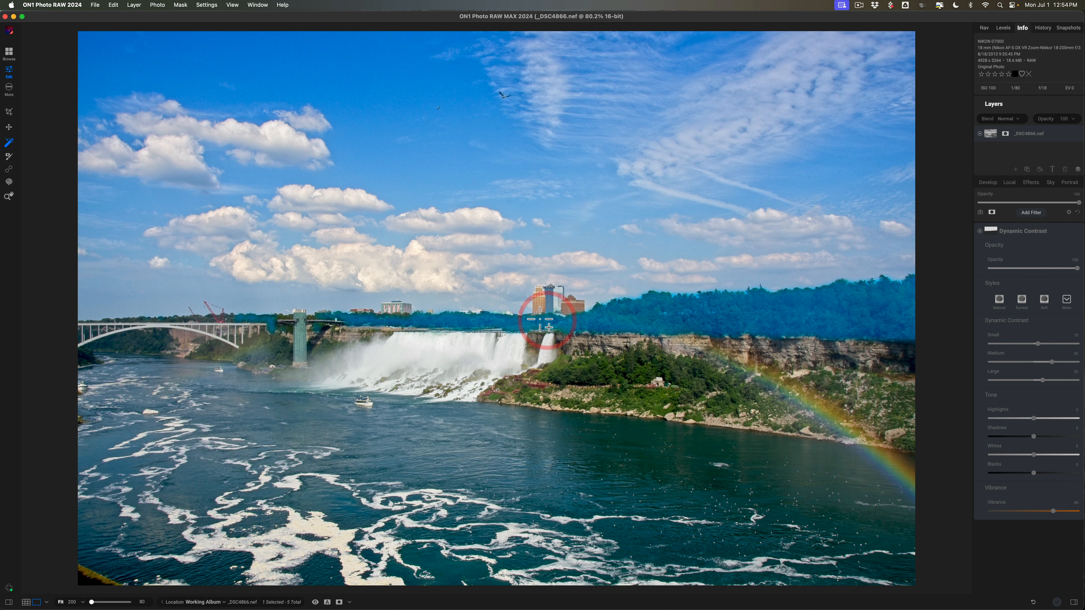
# - Add the foliage on the slope below the cliff, beside the observation tower and under the bridge to the tree selection
pyautogui.click(602, 367)
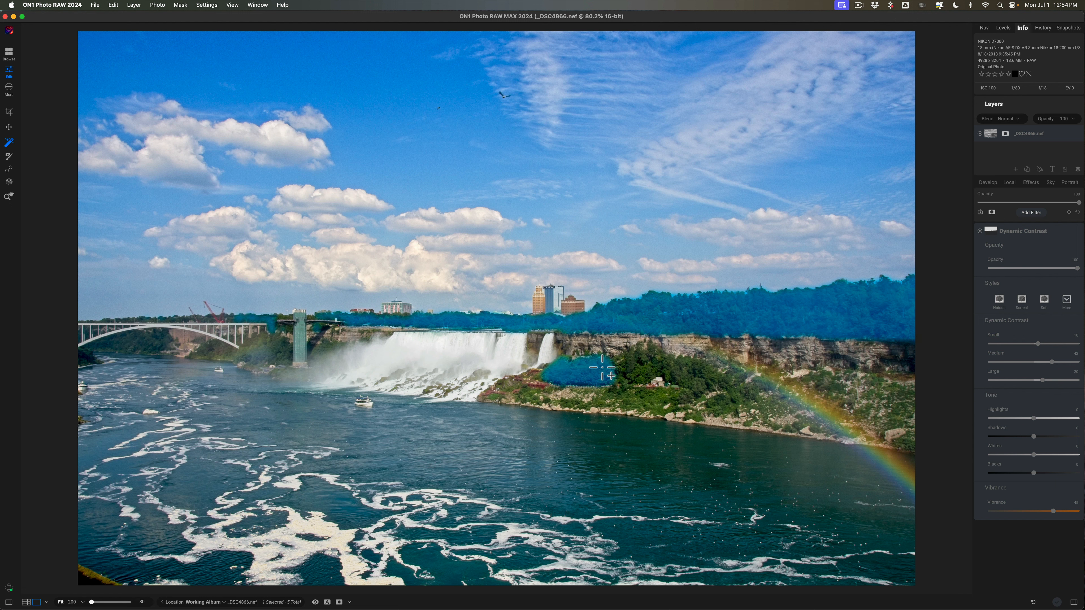
pyautogui.click(639, 368)
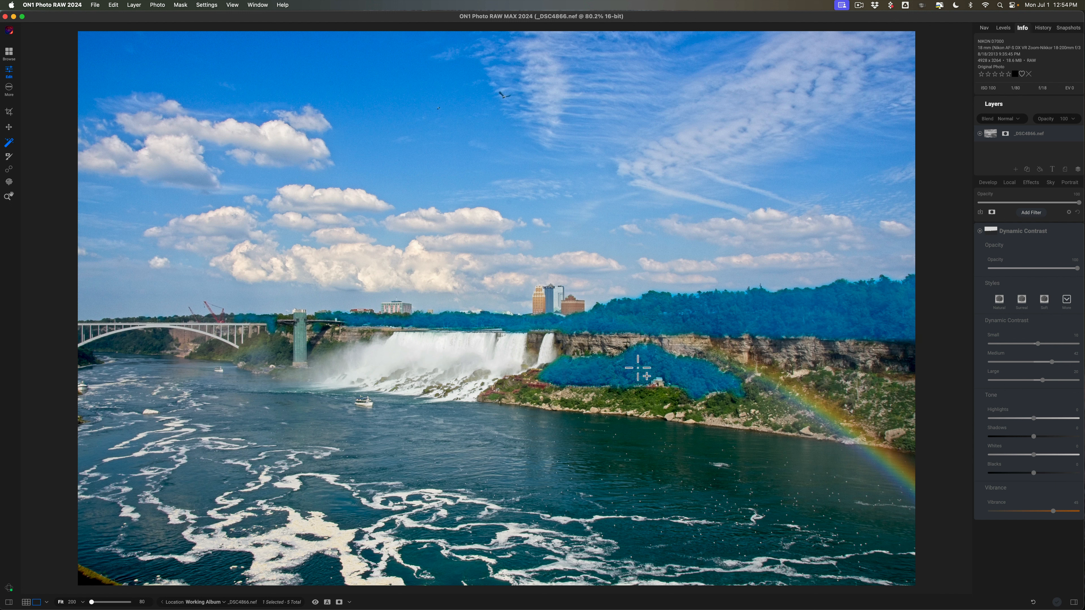
pyautogui.click(660, 394)
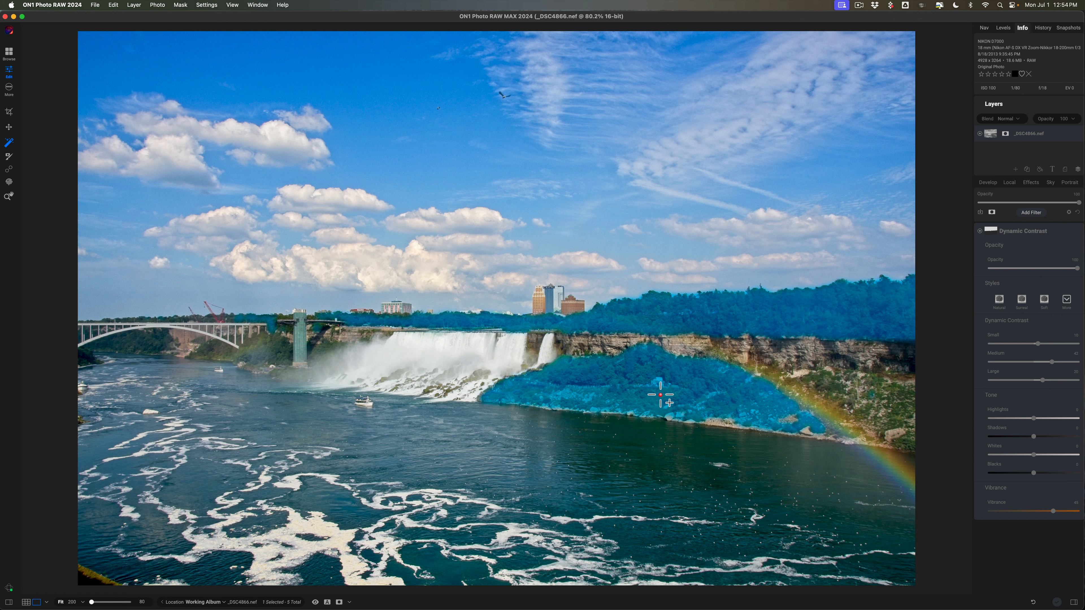
pyautogui.click(828, 390)
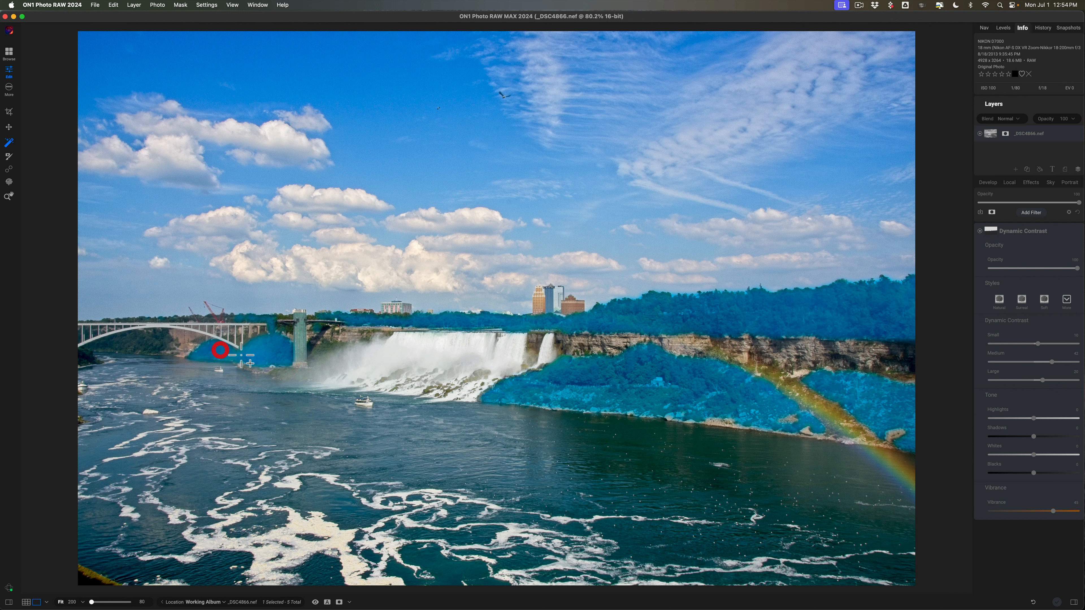
pyautogui.click(219, 351)
pyautogui.click(321, 347)
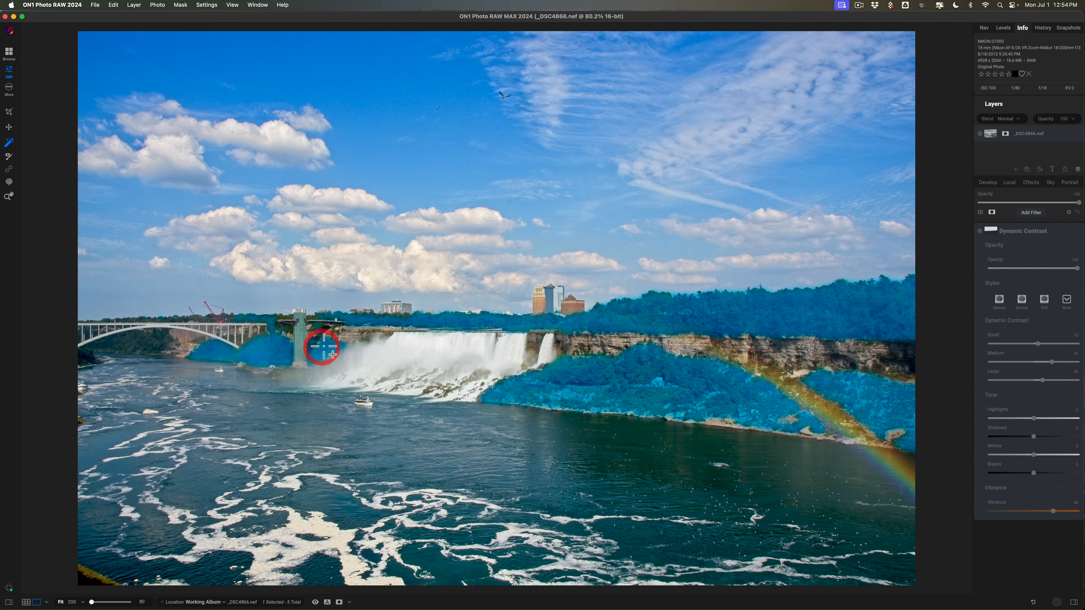
pyautogui.click(146, 342)
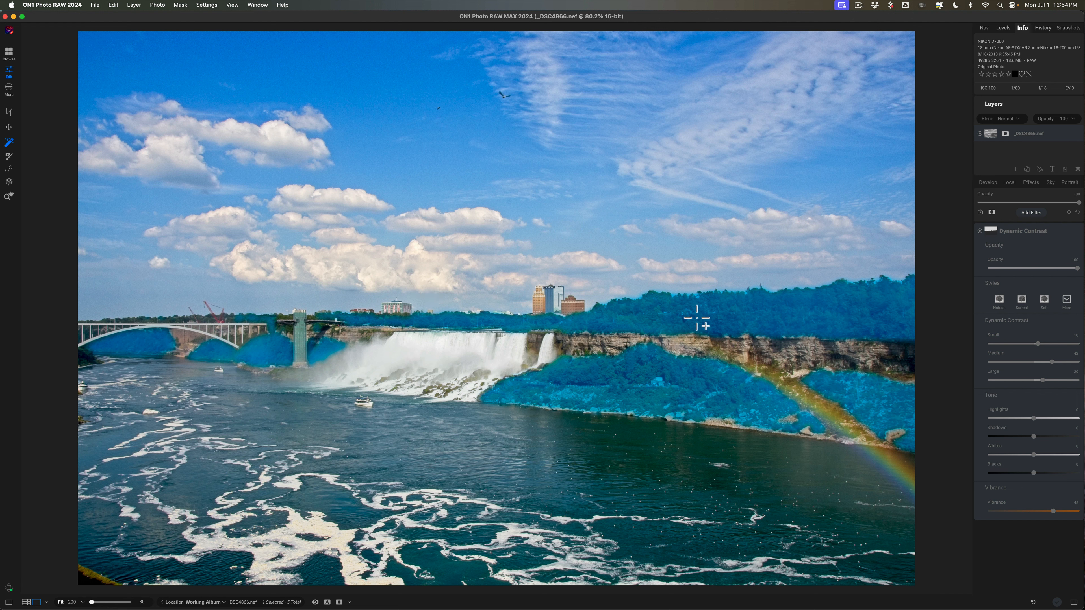
# - Apply a Color Adjustment filter to the selected trees and set its yellows to Saturation 19 and Brightness 30
pyautogui.rightClick(683, 314)
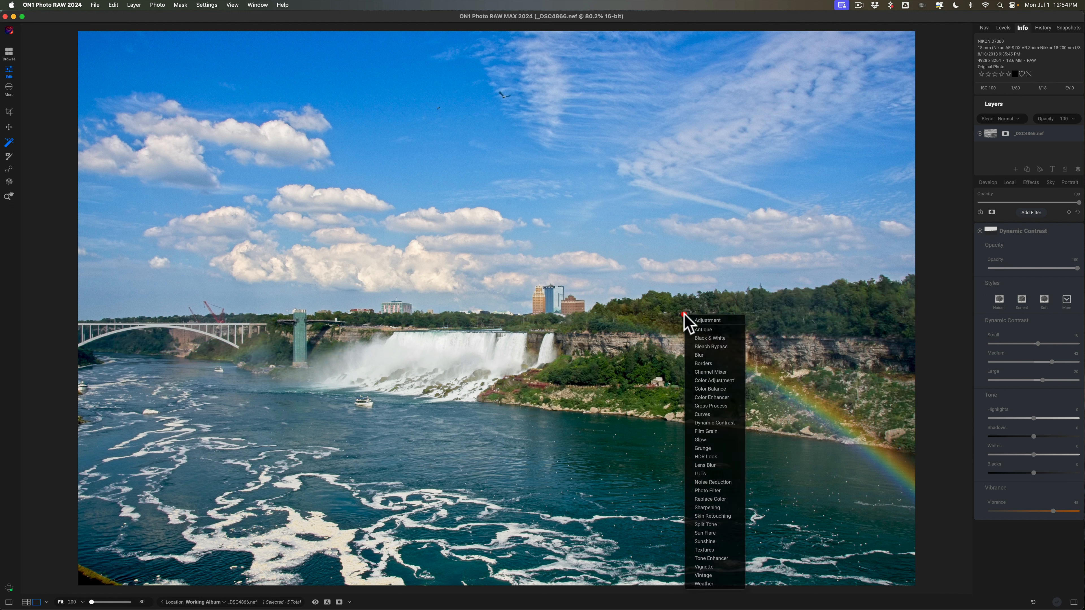
pyautogui.moveTo(712, 349)
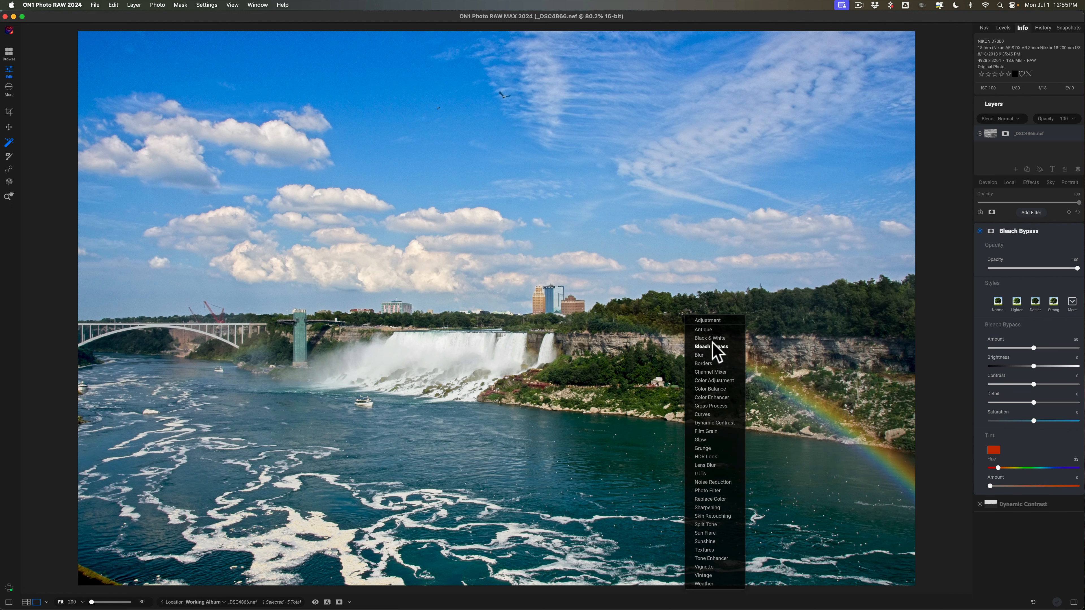
pyautogui.click(726, 381)
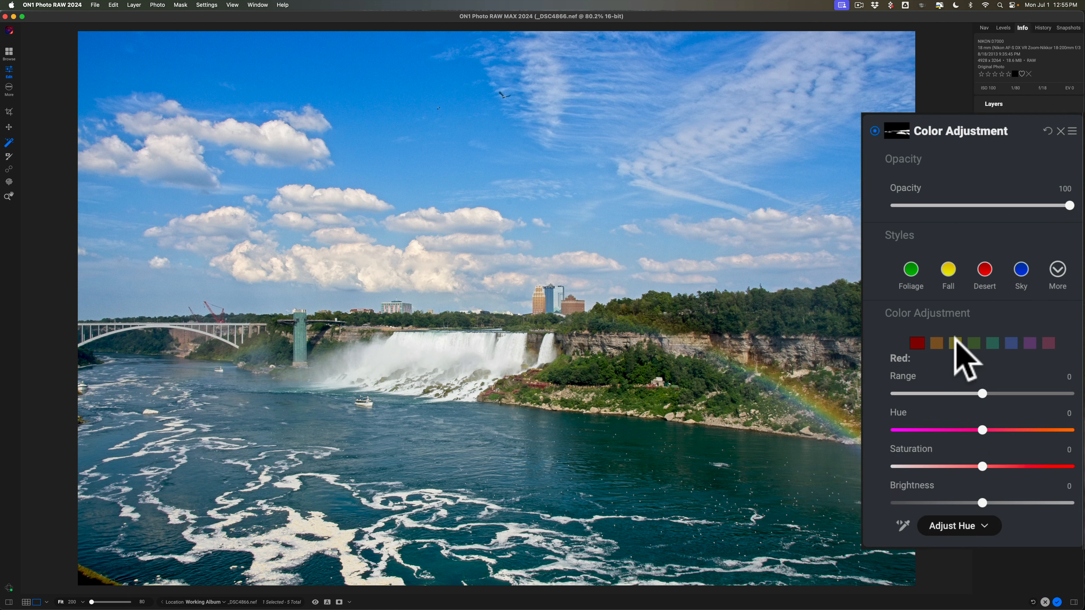
pyautogui.click(973, 342)
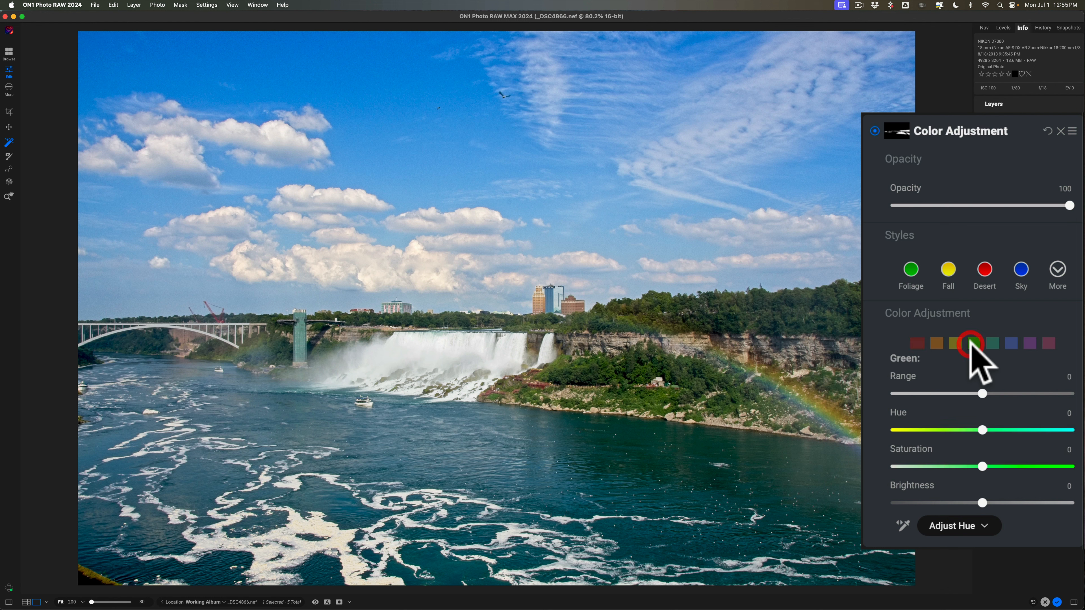
pyautogui.click(952, 344)
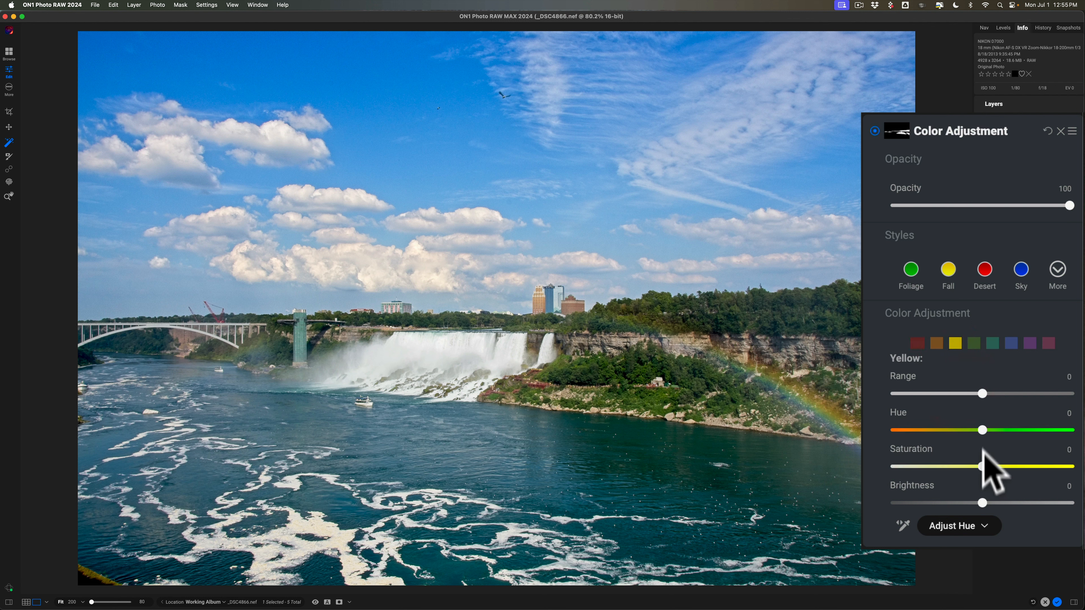
pyautogui.moveTo(982, 467); pyautogui.dragTo(1018, 467)
pyautogui.moveTo(983, 502); pyautogui.dragTo(1027, 490)
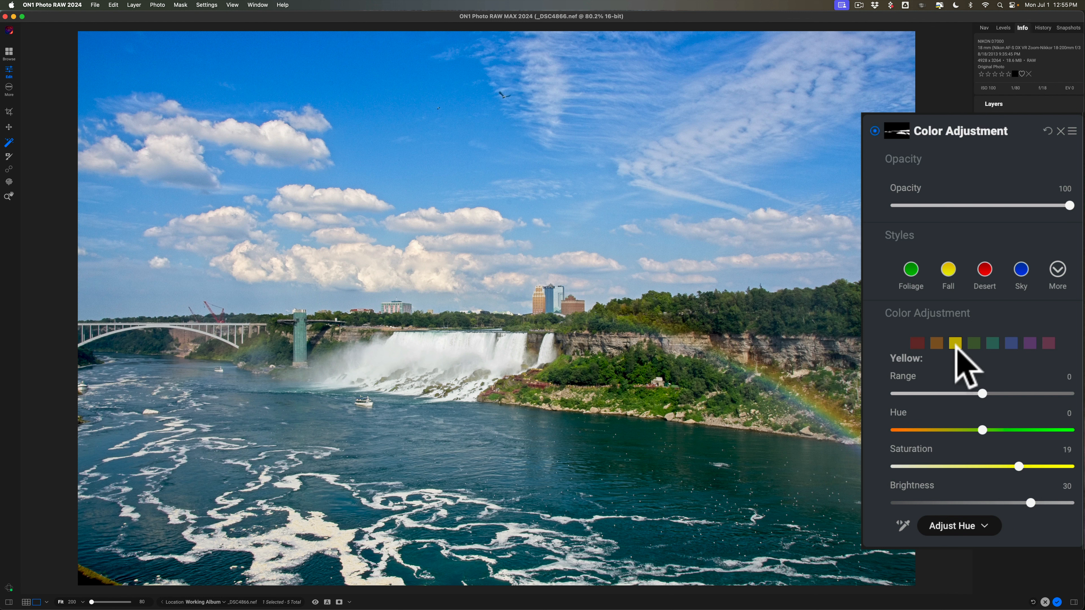
# - Set the greens in the foliage's Color Adjustment filter to Saturation 6 and Brightness -16
pyautogui.click(971, 341)
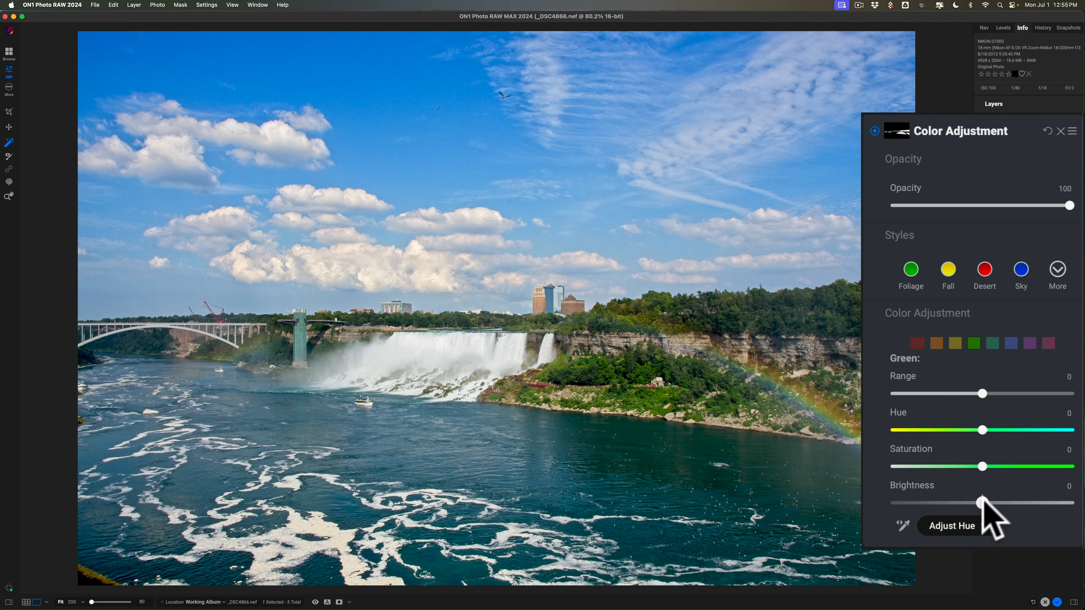
pyautogui.moveTo(978, 504); pyautogui.dragTo(951, 504)
pyautogui.moveTo(982, 466); pyautogui.dragTo(990, 460)
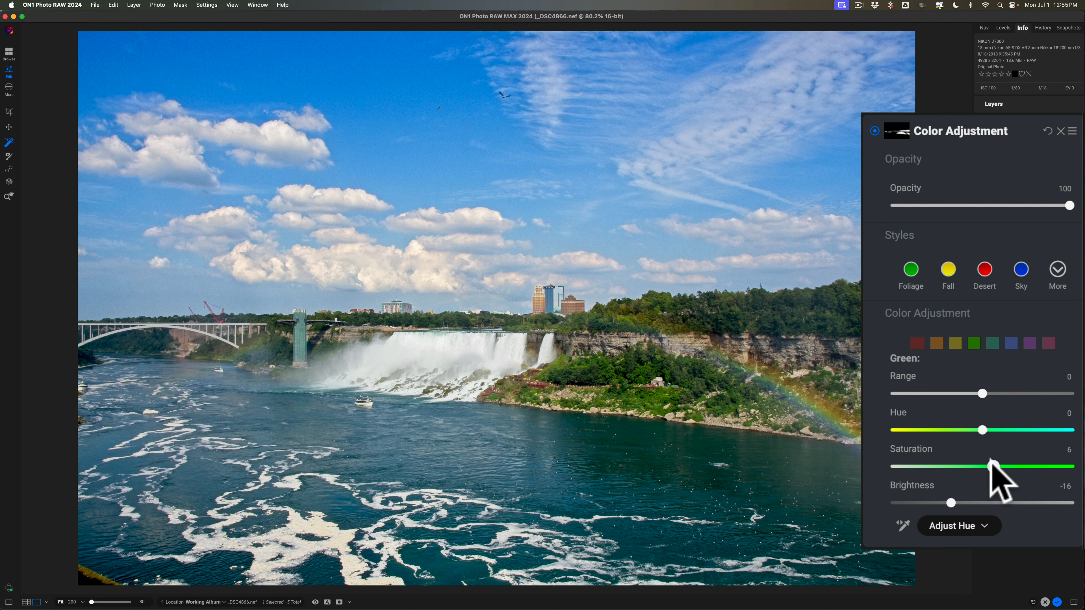
pyautogui.click(989, 460)
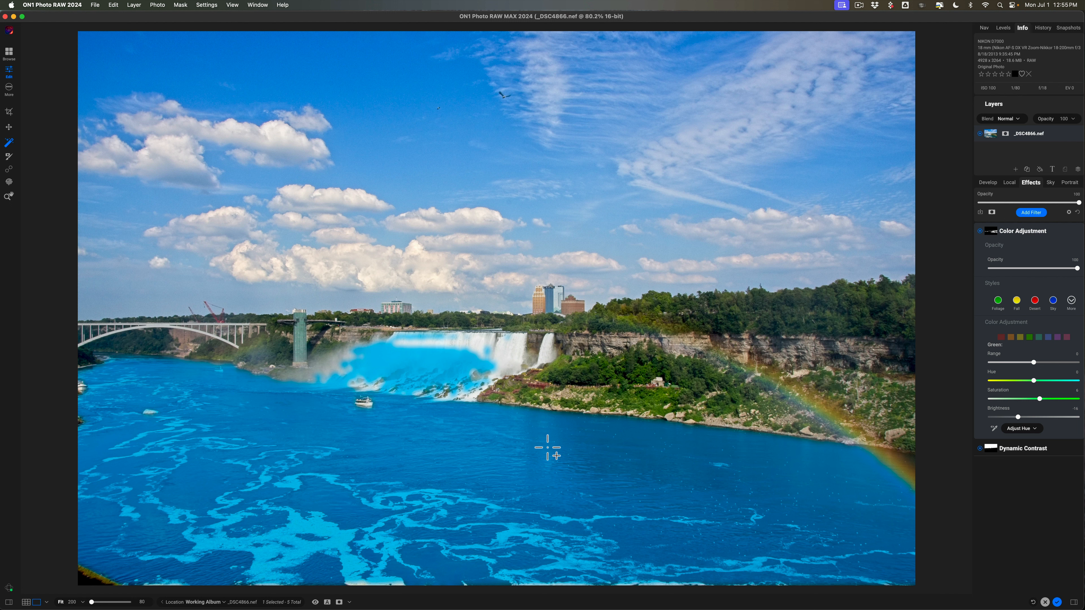
# - Select the river water with Super Select AI and apply a Tone Enhancer filter to it
pyautogui.click(548, 447)
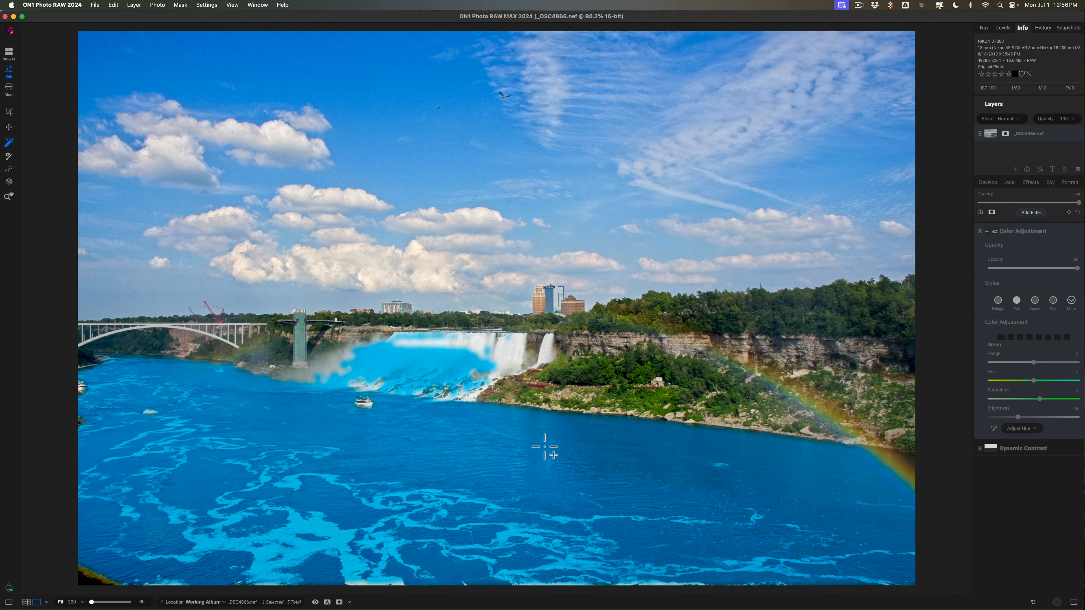
pyautogui.rightClick(545, 446)
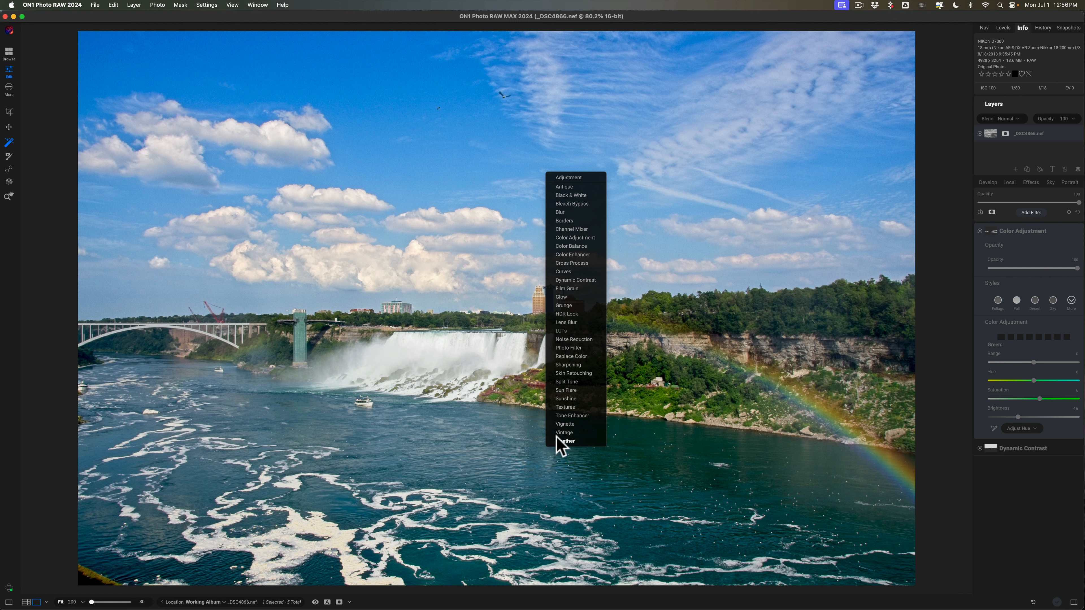
pyautogui.click(568, 417)
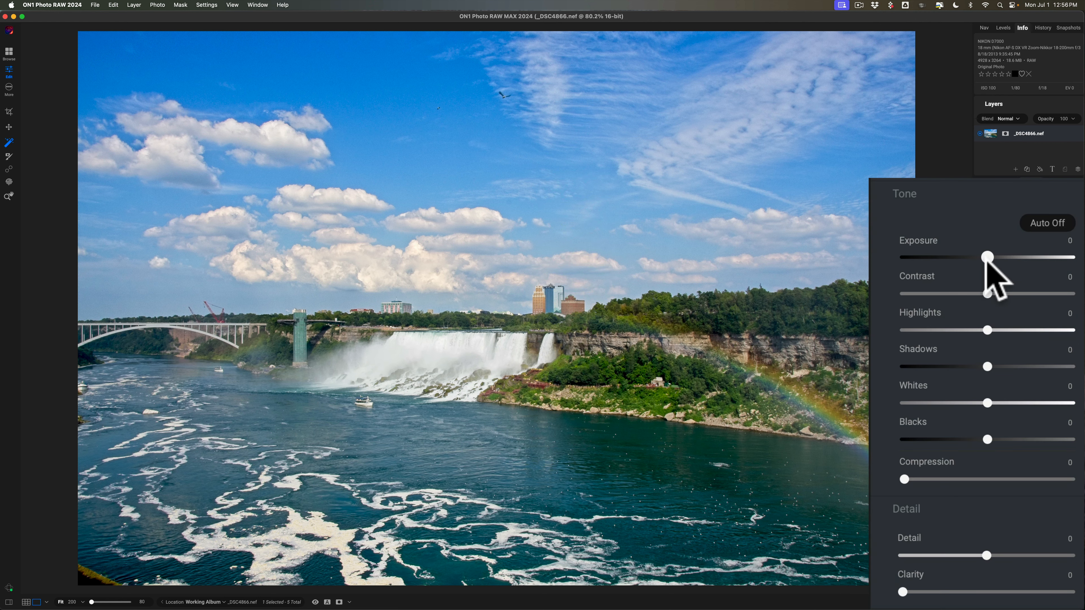
# - Set the water's Tone Enhancer filter to Exposure 0.3, Detail 14 and Clarity 44
pyautogui.moveTo(987, 257); pyautogui.dragTo(992, 256)
pyautogui.click(992, 553)
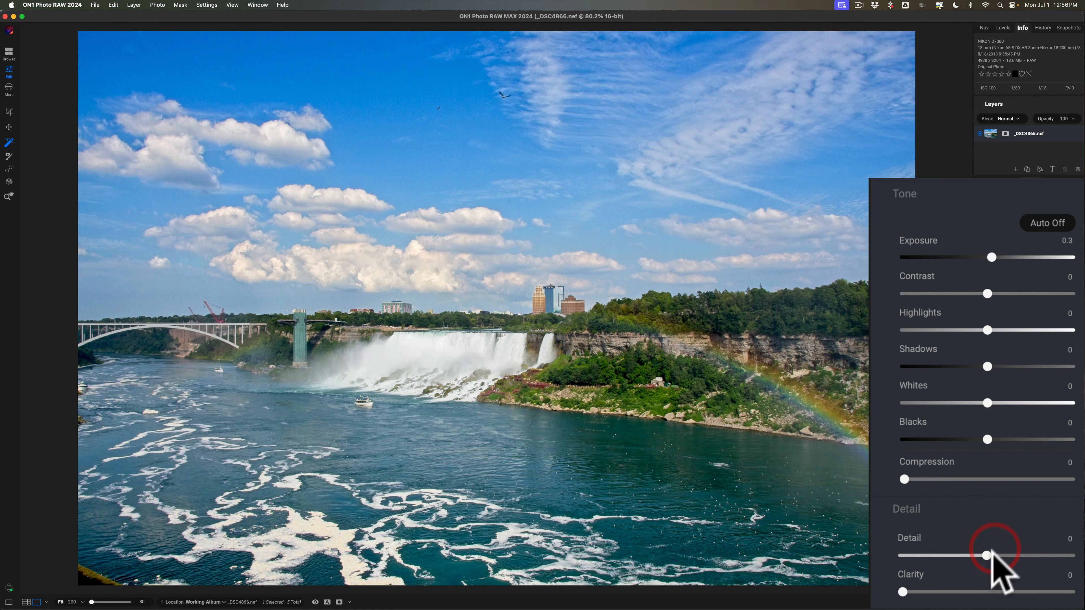
pyautogui.moveTo(991, 553); pyautogui.dragTo(1013, 555)
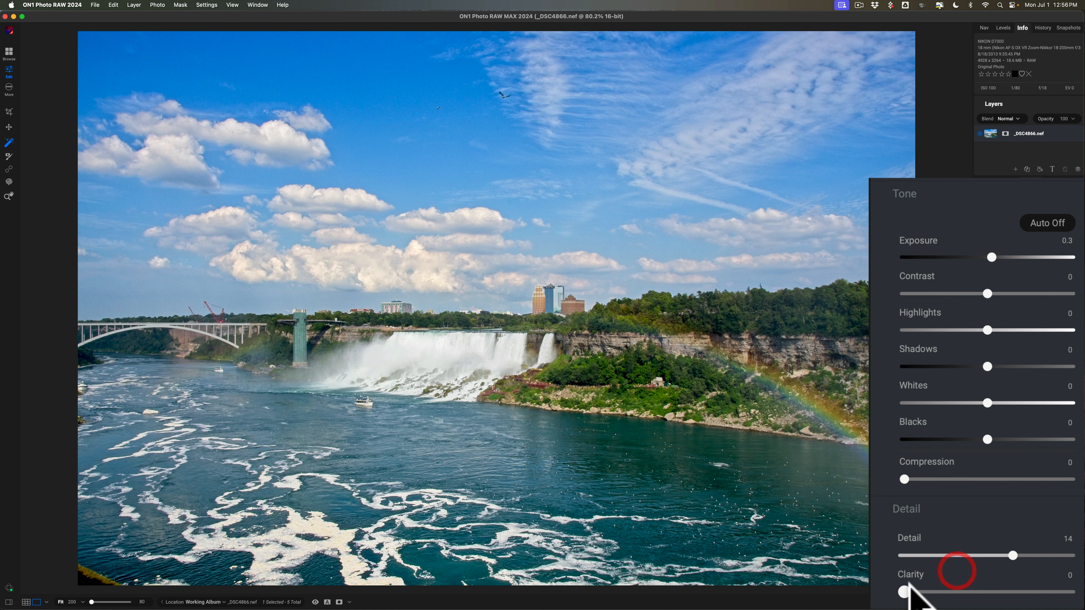
pyautogui.moveTo(906, 591); pyautogui.dragTo(975, 591)
pyautogui.click(976, 586)
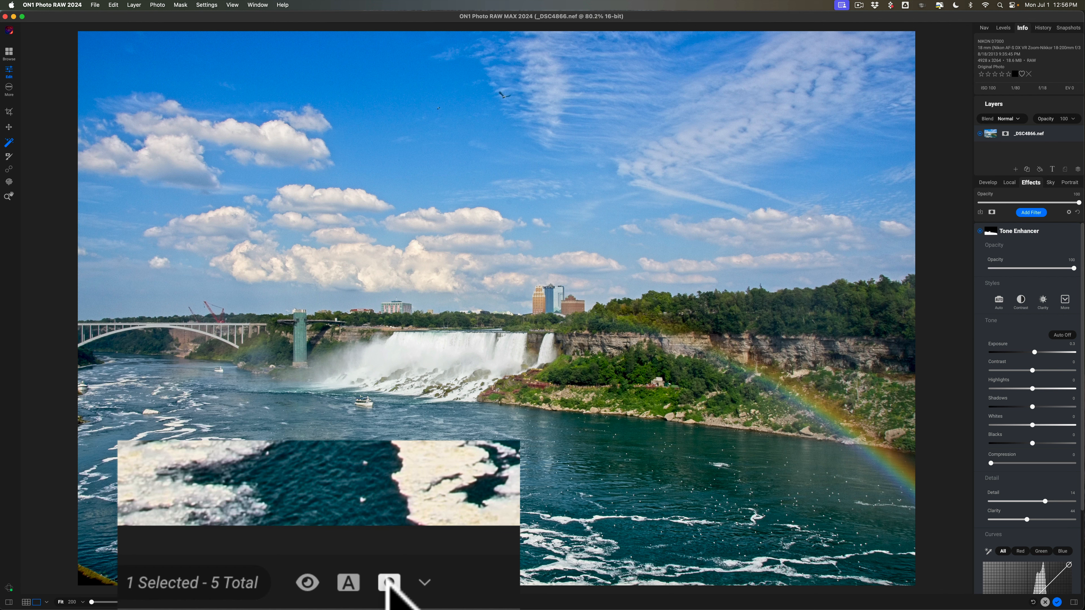
# - Show the water filter's mask and compare the Red Overlay While Brushing and Grayscale view modes, ending on Red Overlay
pyautogui.click(388, 583)
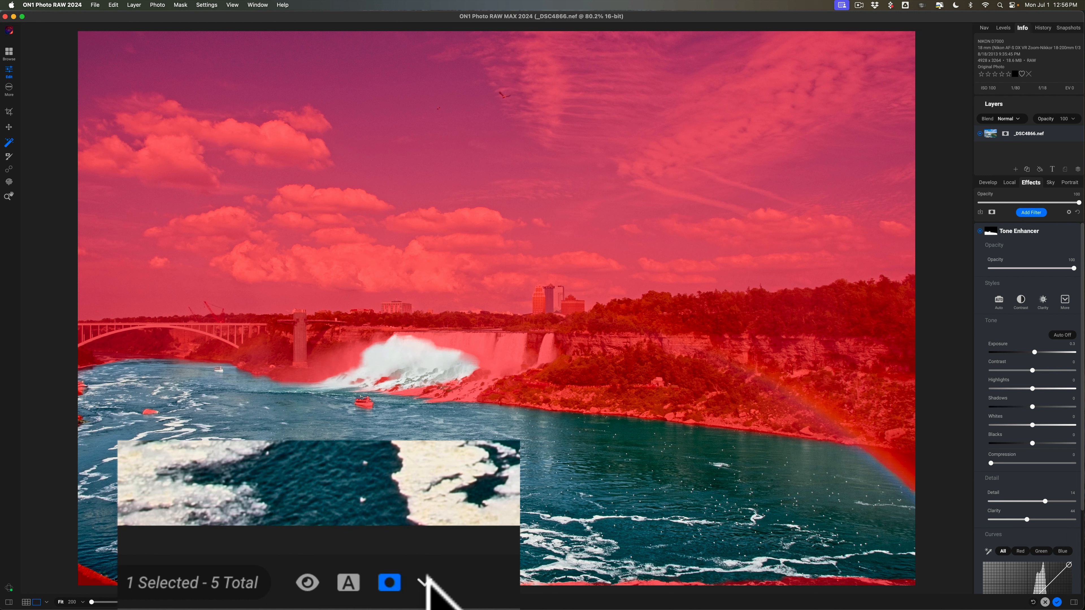
pyautogui.click(427, 582)
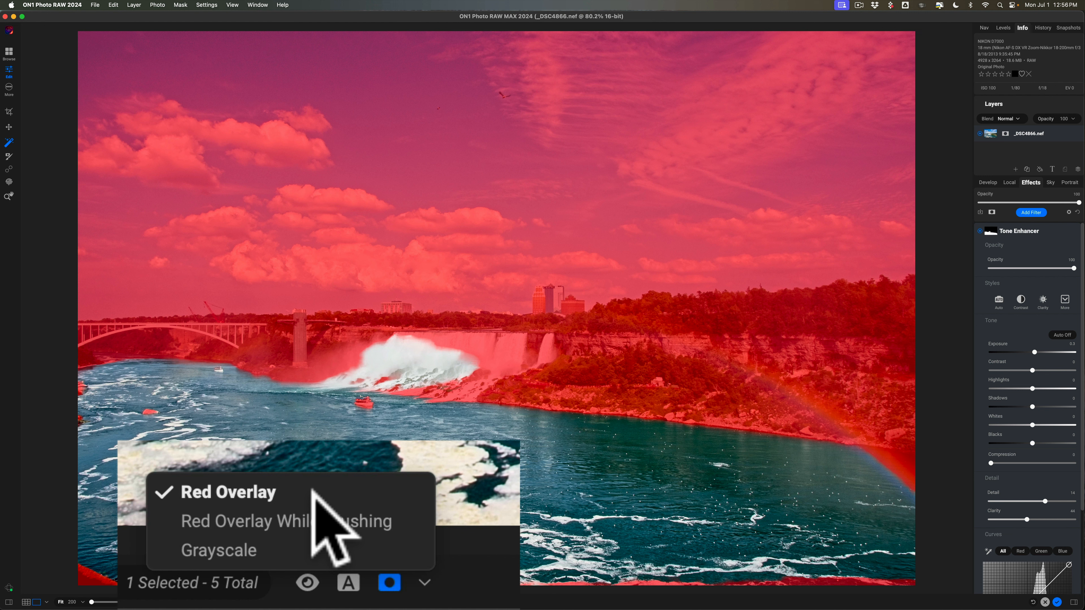
pyautogui.click(317, 517)
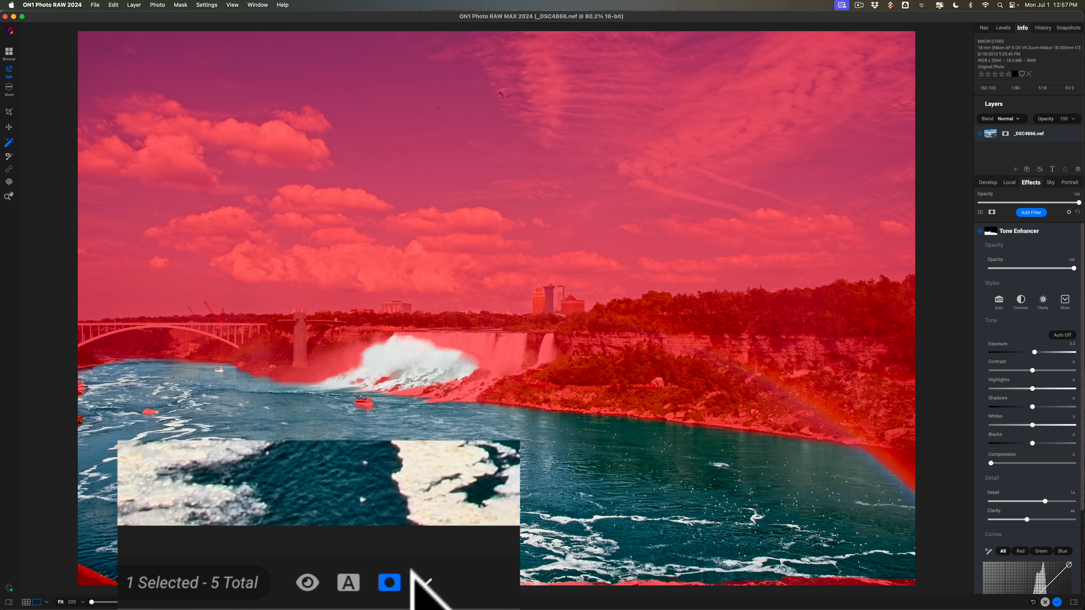
pyautogui.click(423, 582)
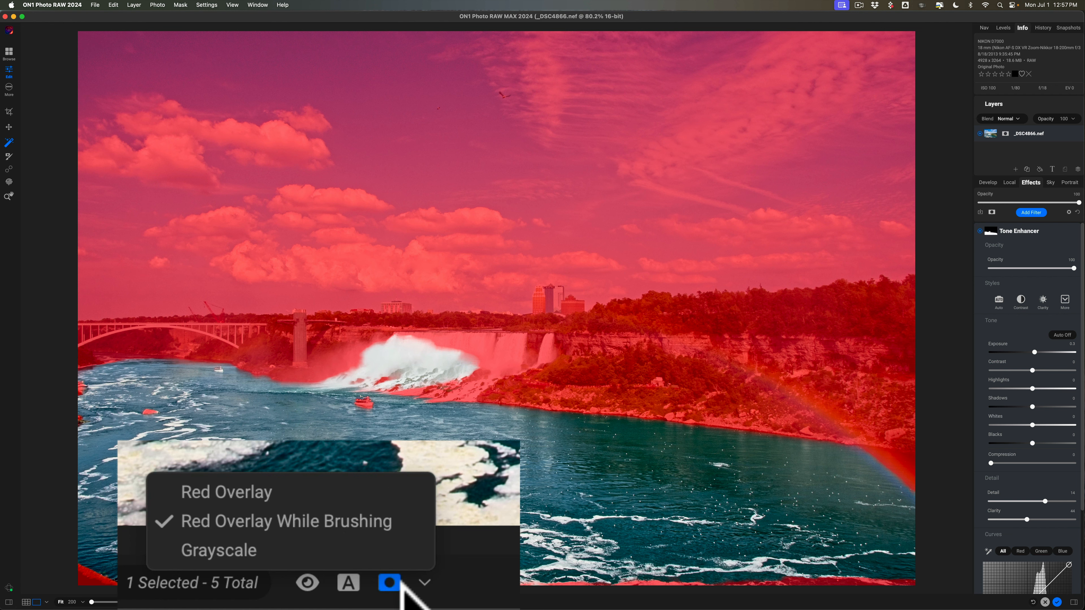
pyautogui.click(228, 550)
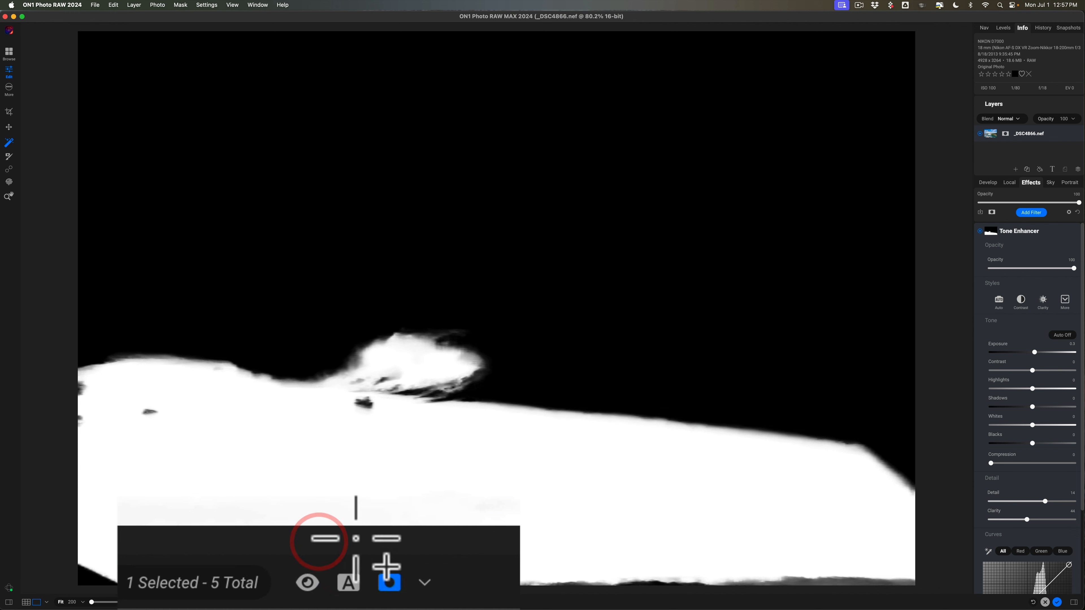
pyautogui.click(424, 582)
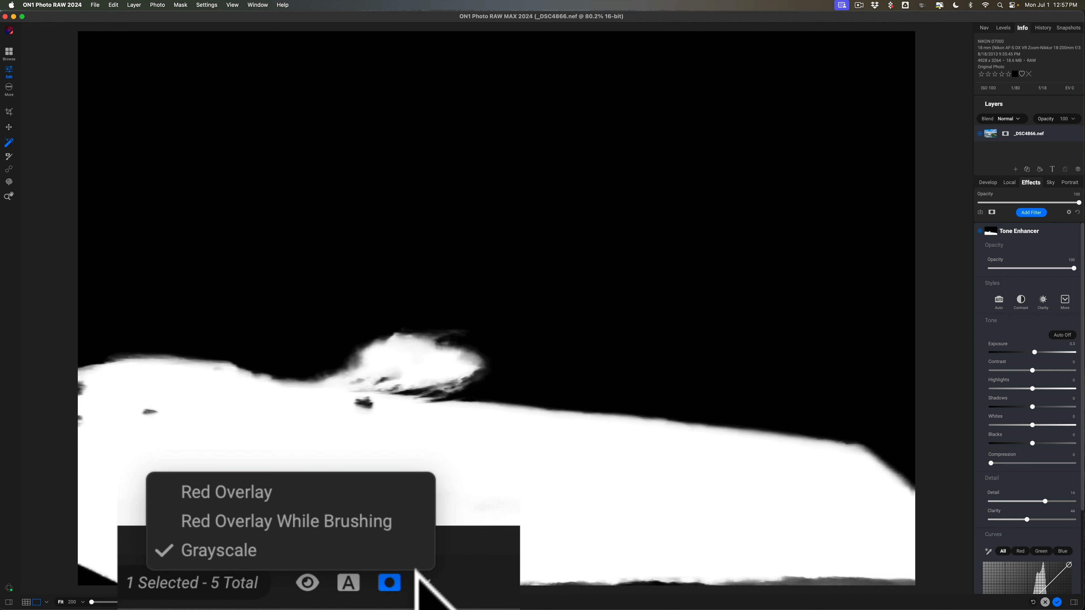
pyautogui.click(261, 487)
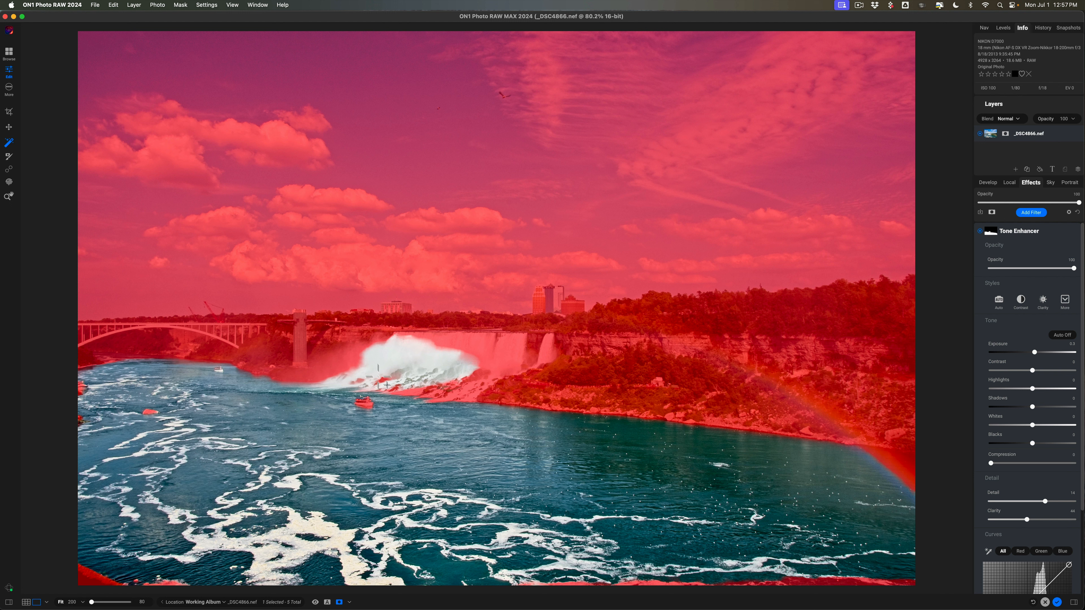
# - Erase the waterfall and its mist from the water filter's mask with the Masking Brush
pyautogui.moveTo(378, 368)
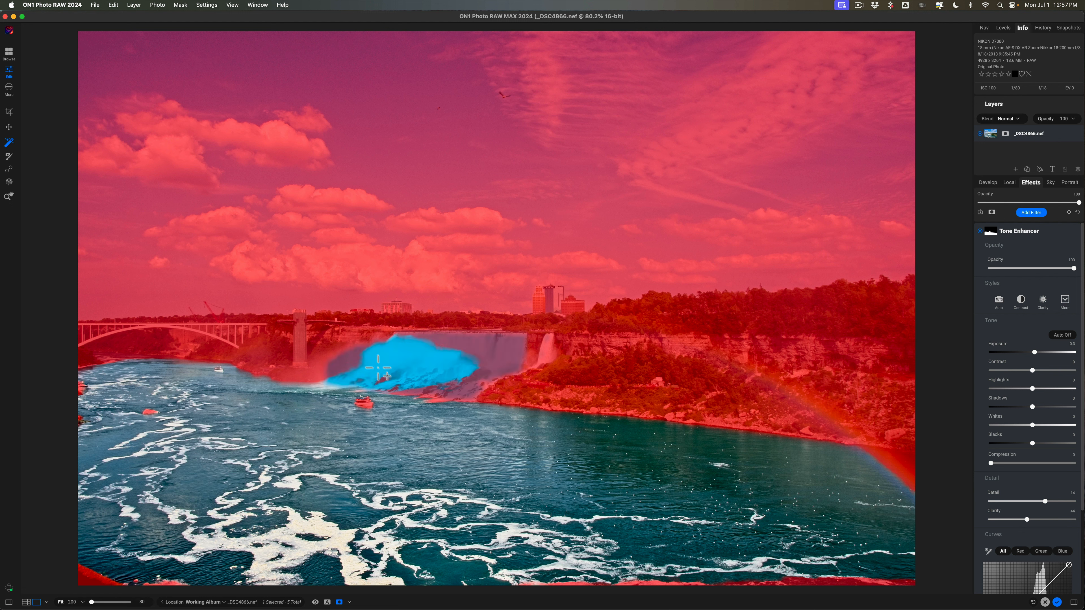
pyautogui.click(368, 404)
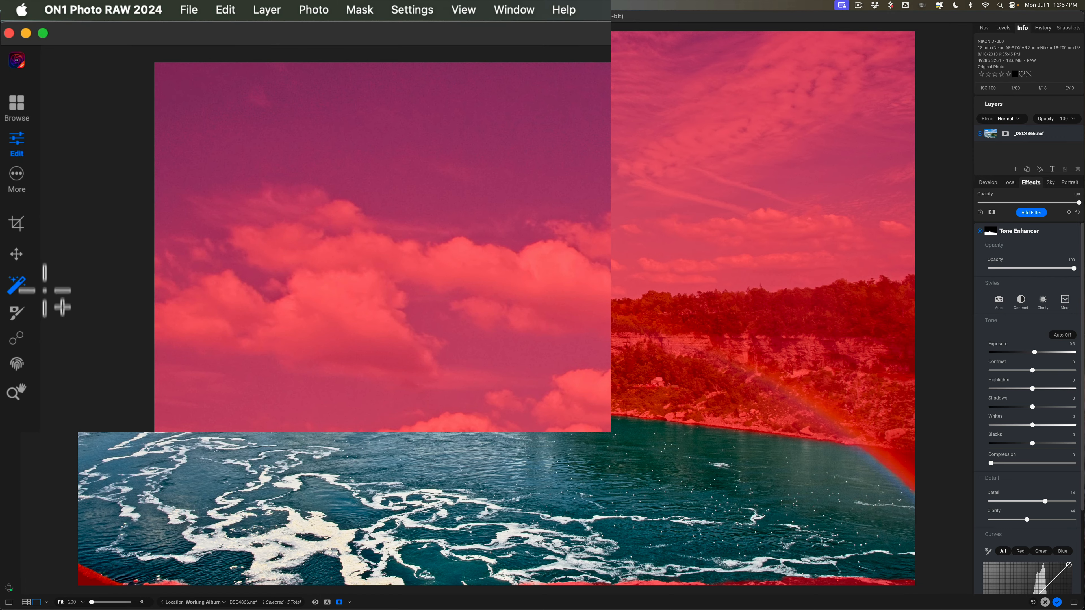
pyautogui.click(17, 314)
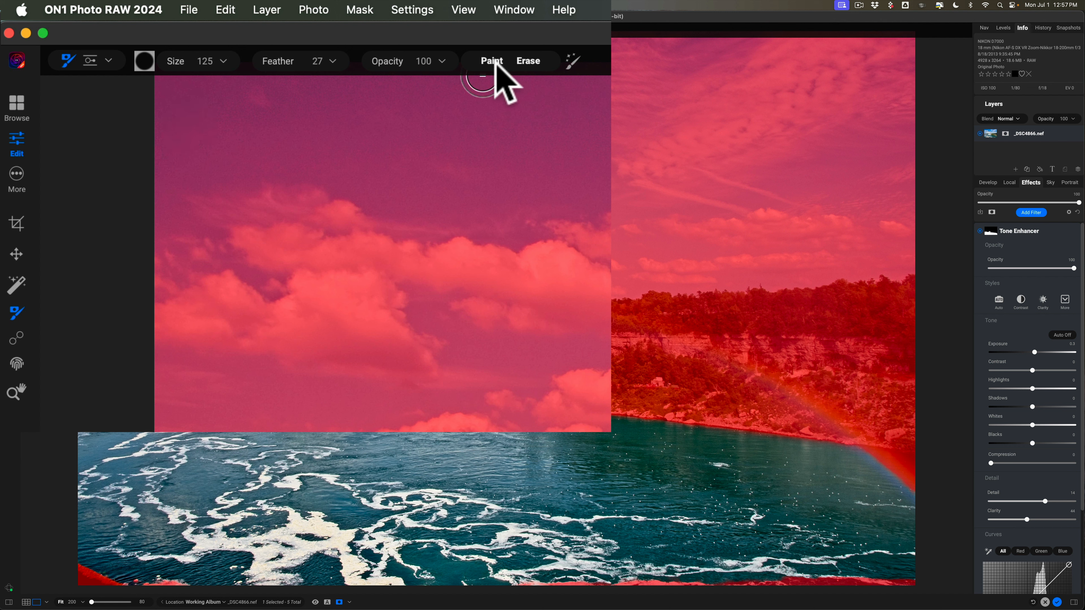
pyautogui.click(528, 61)
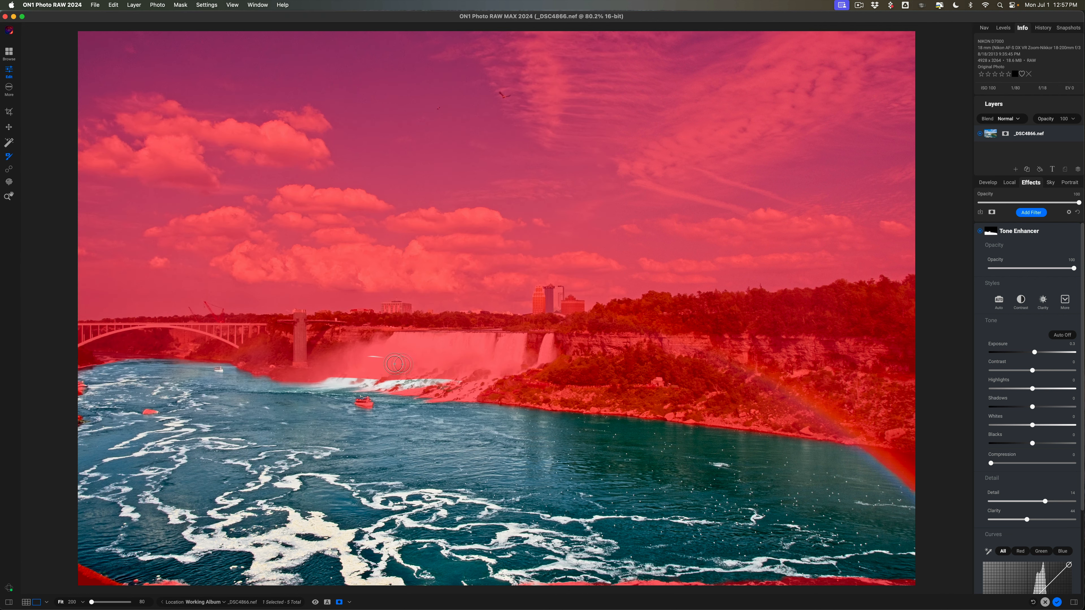
pyautogui.moveTo(404, 377)
pyautogui.mouseDown()
pyautogui.moveTo(463, 382)
pyautogui.moveTo(338, 381)
pyautogui.moveTo(285, 364)
pyautogui.mouseUp()
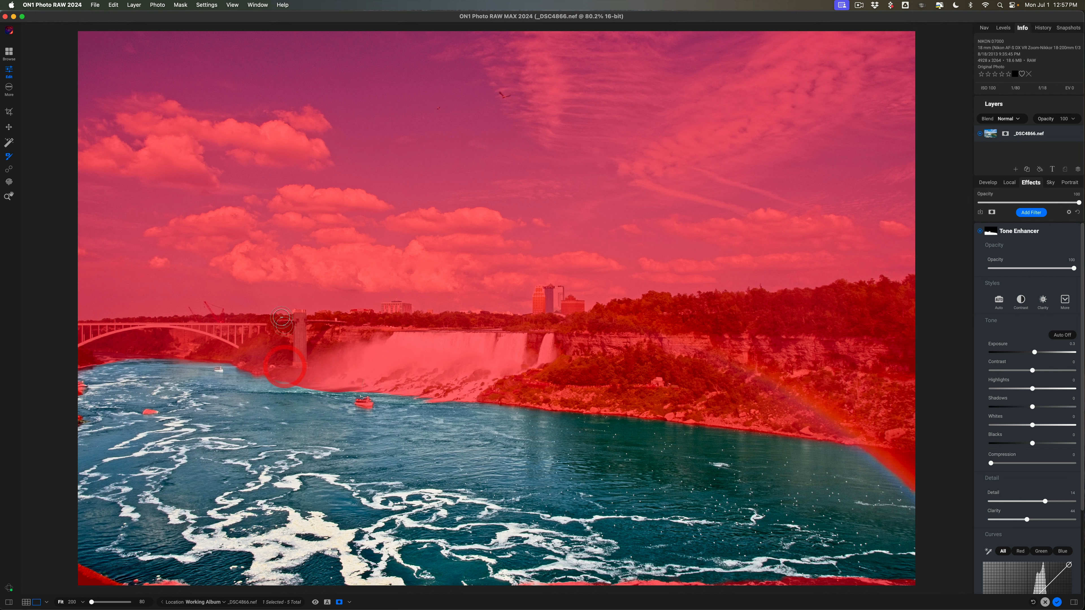
# - Paint the boat, the photo's lower corner and edge, the rainbow's base and the missed patches on the river into the water mask
pyautogui.moveTo(165, 26)
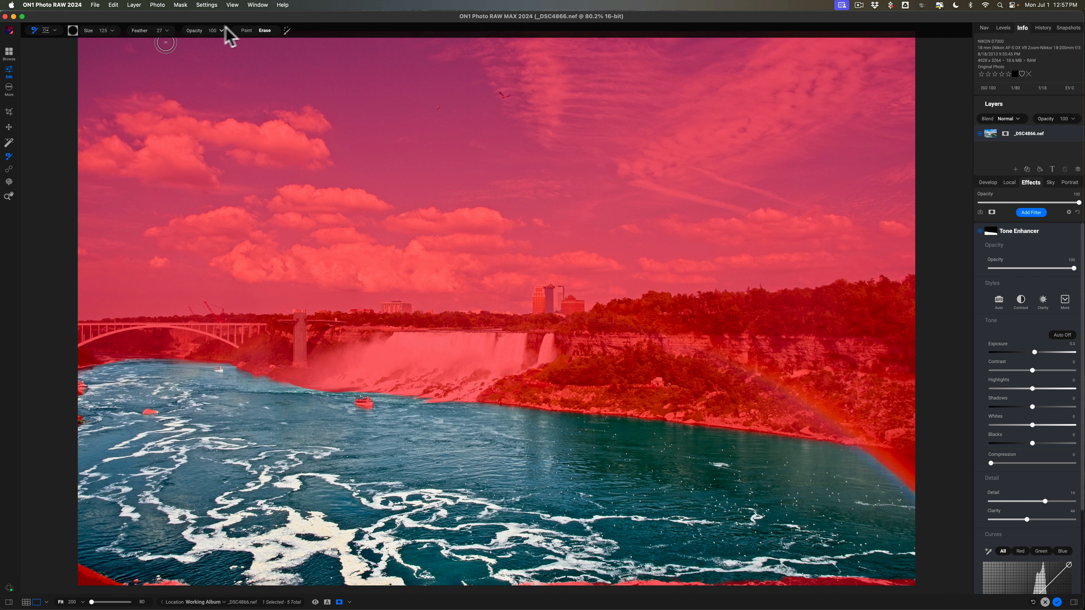
pyautogui.click(243, 30)
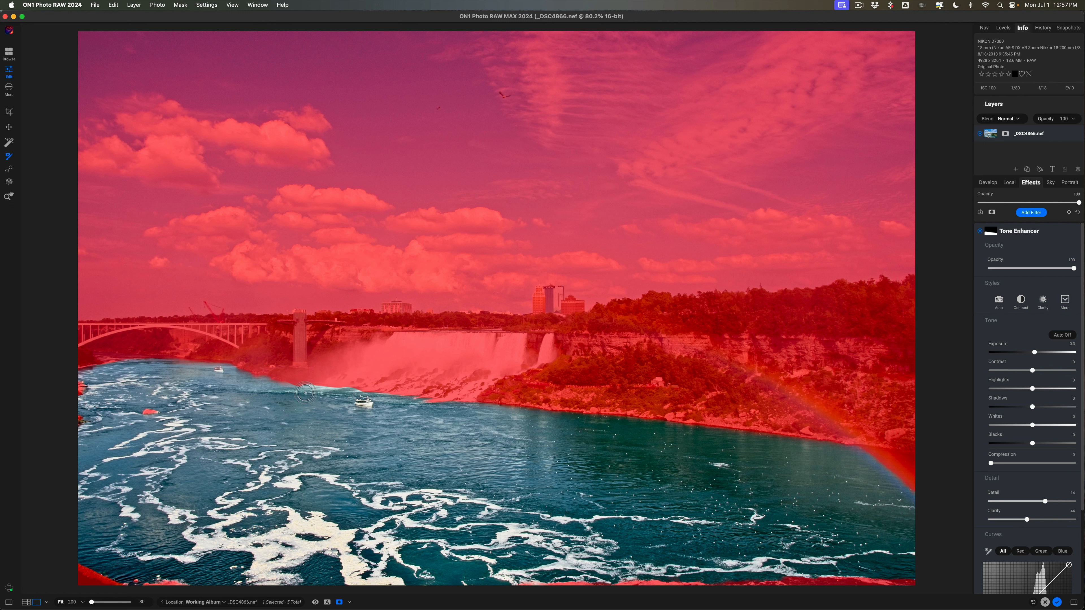
pyautogui.click(282, 422)
pyautogui.moveTo(85, 560)
pyautogui.mouseDown()
pyautogui.moveTo(103, 585)
pyautogui.moveTo(147, 575)
pyautogui.moveTo(181, 590)
pyautogui.moveTo(116, 584)
pyautogui.mouseUp()
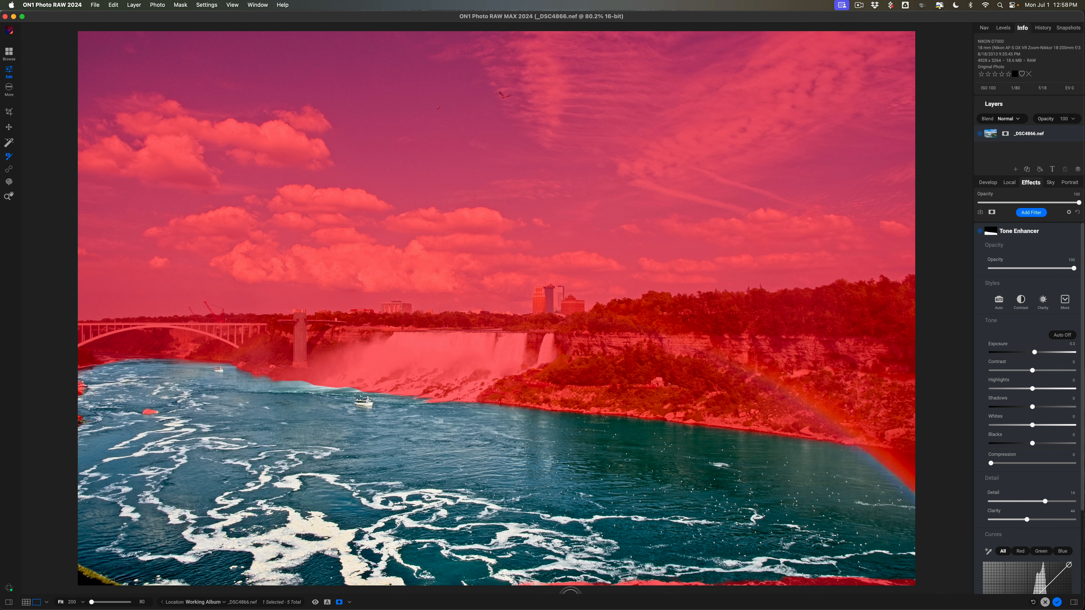
pyautogui.moveTo(570, 596)
pyautogui.mouseDown()
pyautogui.moveTo(547, 587)
pyautogui.moveTo(636, 582)
pyautogui.moveTo(507, 580)
pyautogui.moveTo(833, 588)
pyautogui.moveTo(779, 578)
pyautogui.moveTo(907, 576)
pyautogui.moveTo(900, 476)
pyautogui.moveTo(860, 468)
pyautogui.moveTo(940, 465)
pyautogui.moveTo(859, 460)
pyautogui.mouseUp()
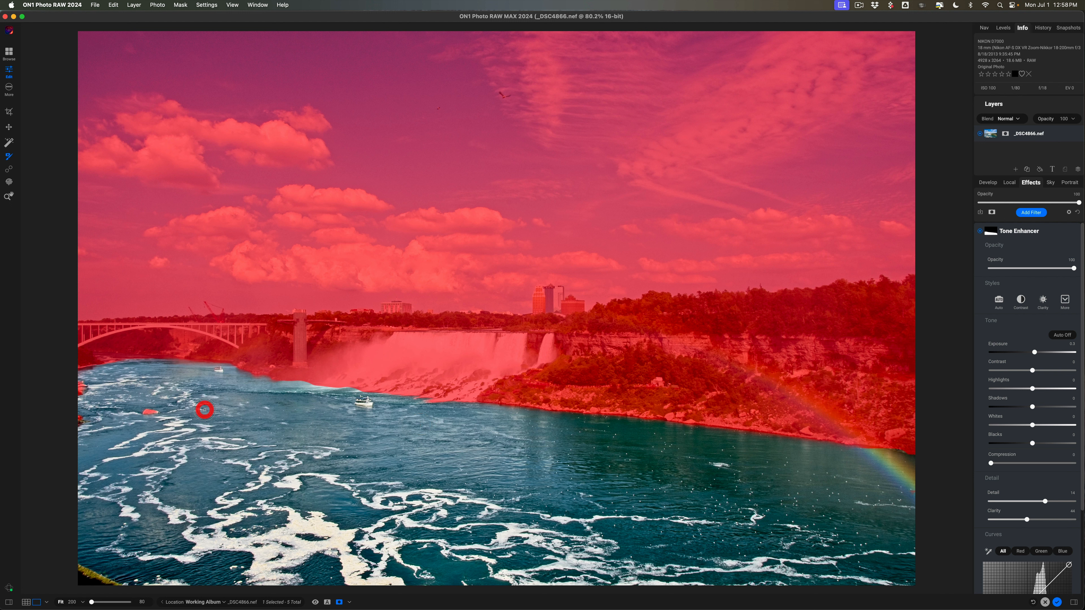
pyautogui.moveTo(204, 409)
pyautogui.mouseDown()
pyautogui.moveTo(109, 412)
pyautogui.moveTo(82, 385)
pyautogui.moveTo(79, 511)
pyautogui.moveTo(96, 591)
pyautogui.moveTo(87, 575)
pyautogui.moveTo(126, 581)
pyautogui.mouseUp()
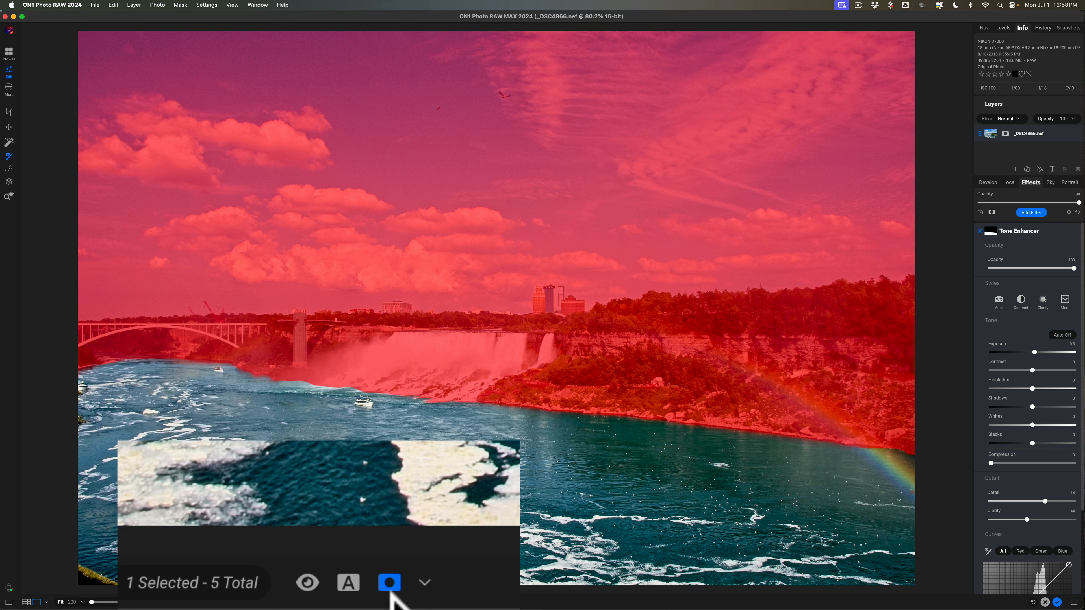
# - Toggle the mask overlay off and on, and set the mask view mode to Red Overlay While Brushing
pyautogui.click(389, 583)
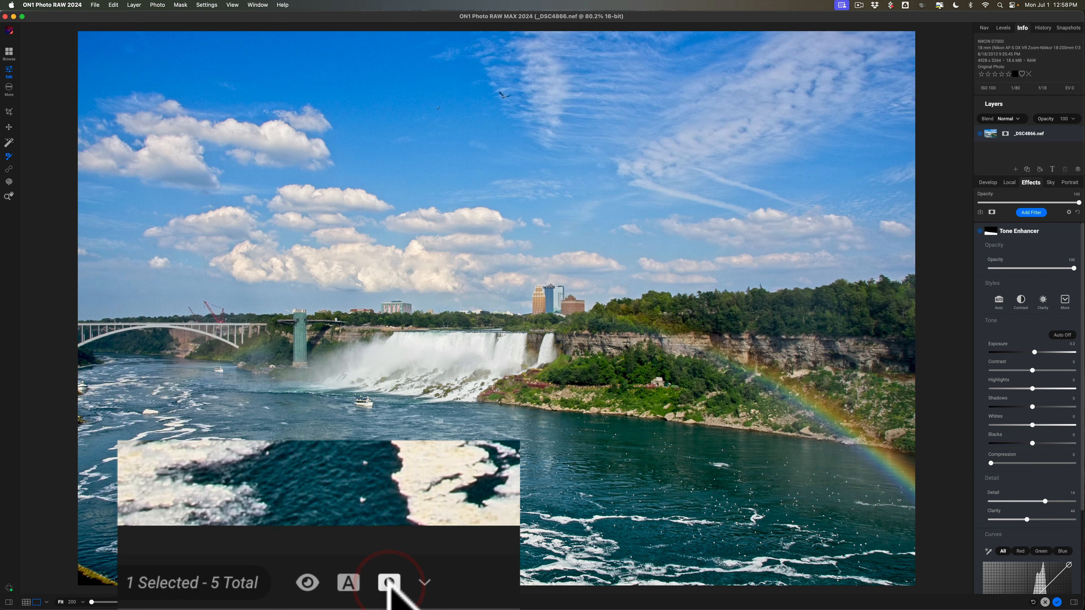
pyautogui.click(389, 584)
pyautogui.click(423, 582)
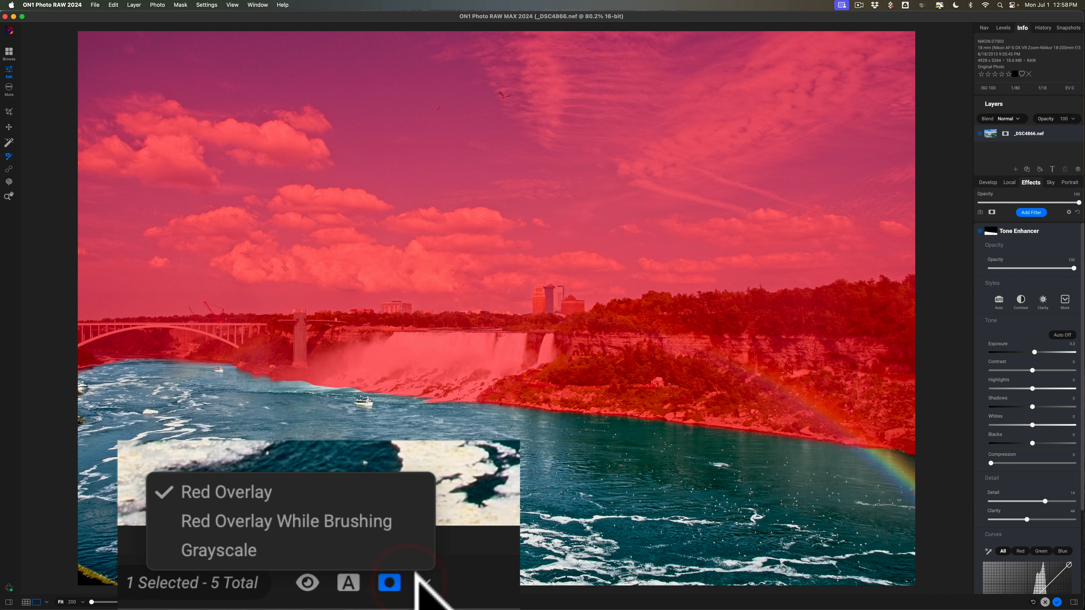
pyautogui.click(376, 521)
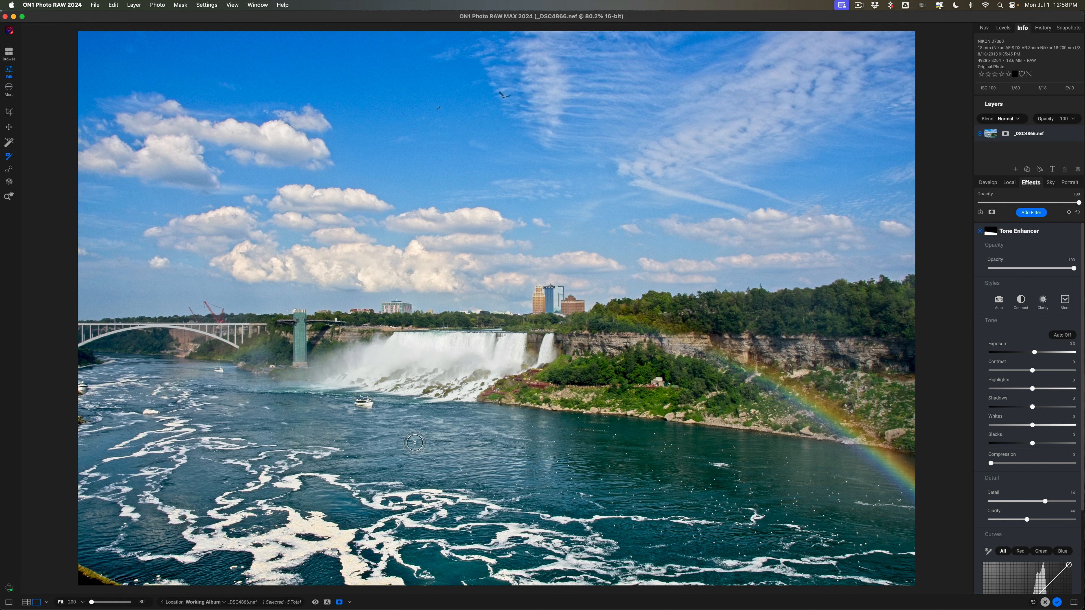
# - Brush across the open river to preview Red Overlay While Brushing, and compare it with the Red Overlay and Grayscale mask view modes
pyautogui.moveTo(415, 442); pyautogui.dragTo(430, 445)
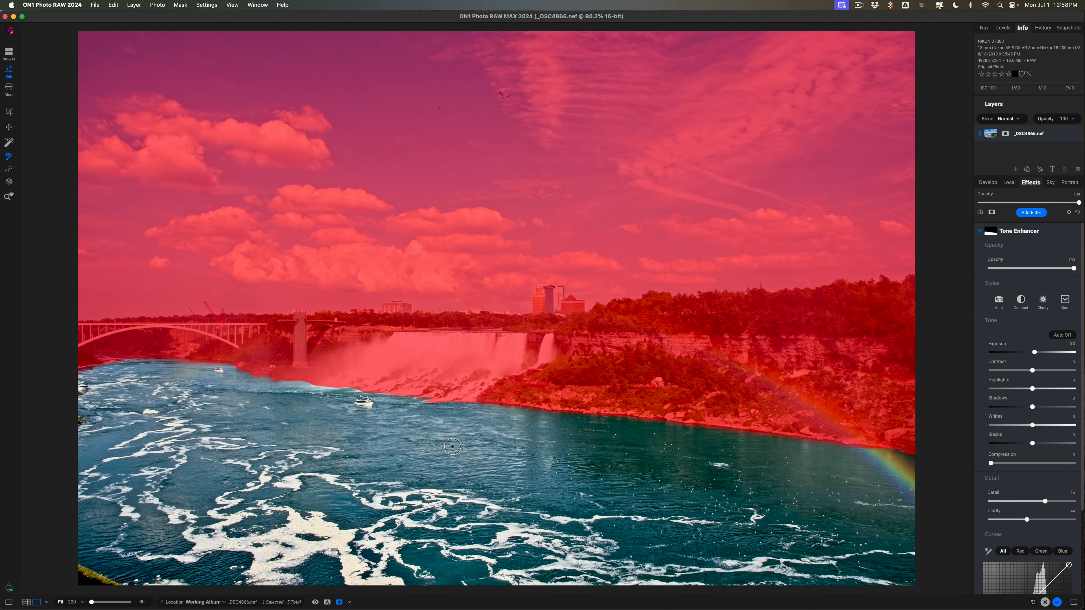
pyautogui.moveTo(512, 453); pyautogui.dragTo(683, 465)
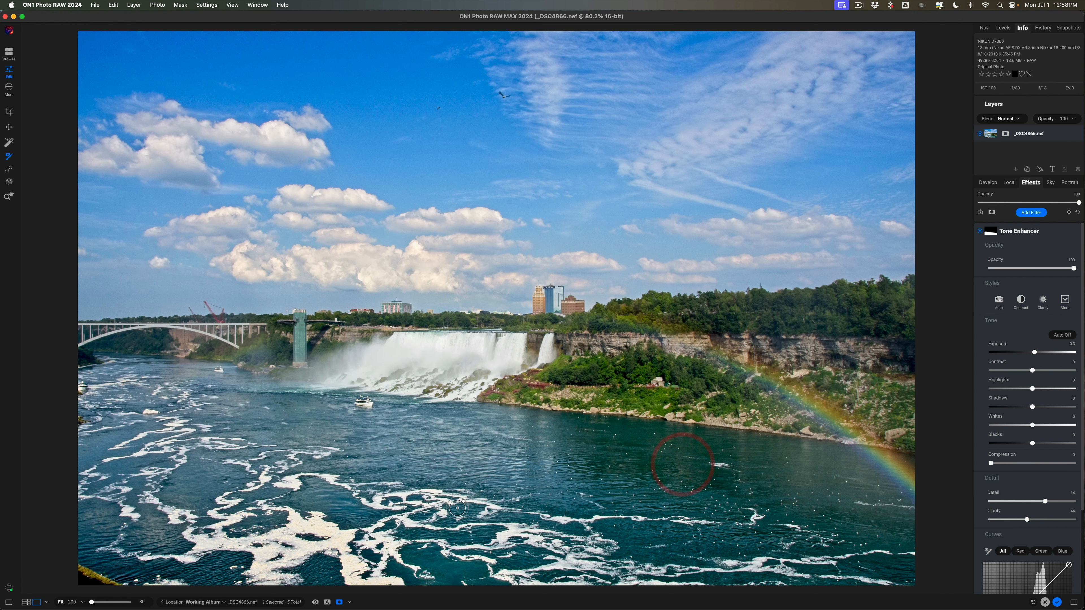
pyautogui.click(349, 602)
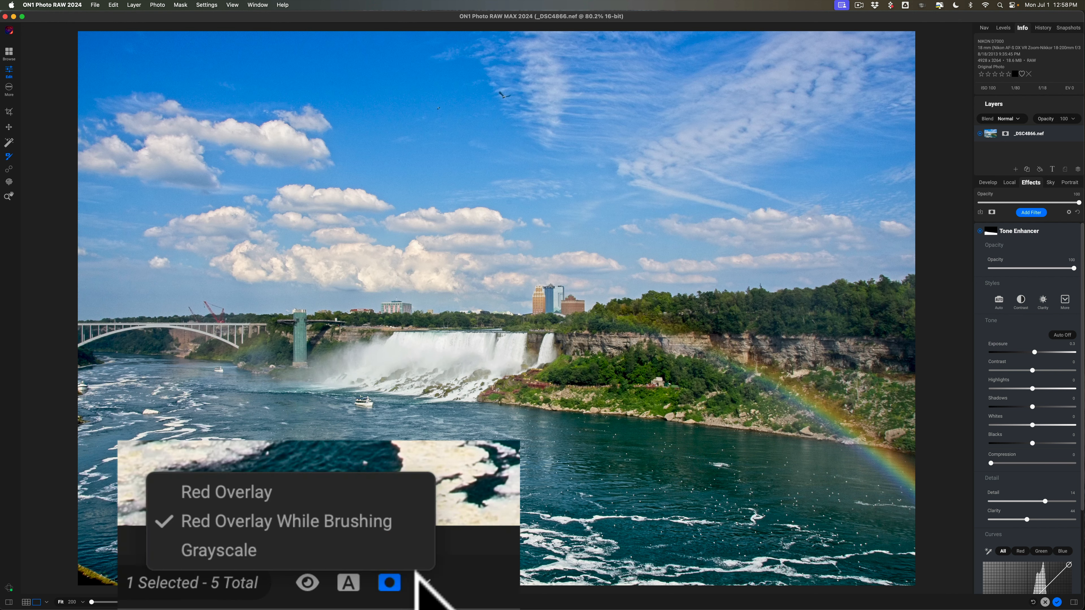
pyautogui.click(256, 492)
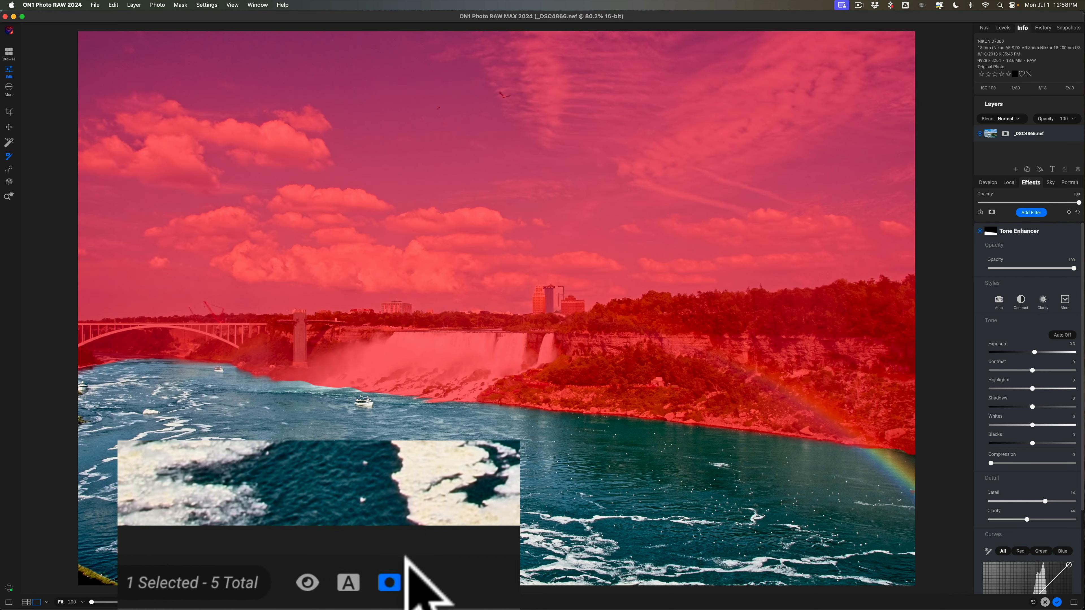
pyautogui.click(424, 581)
pyautogui.click(351, 552)
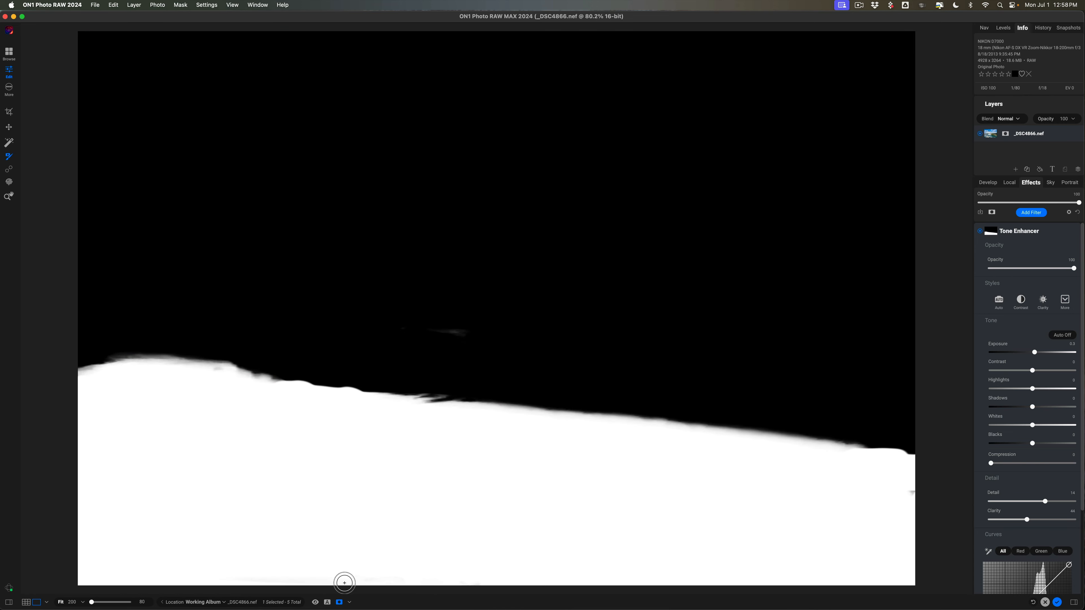
pyautogui.click(348, 602)
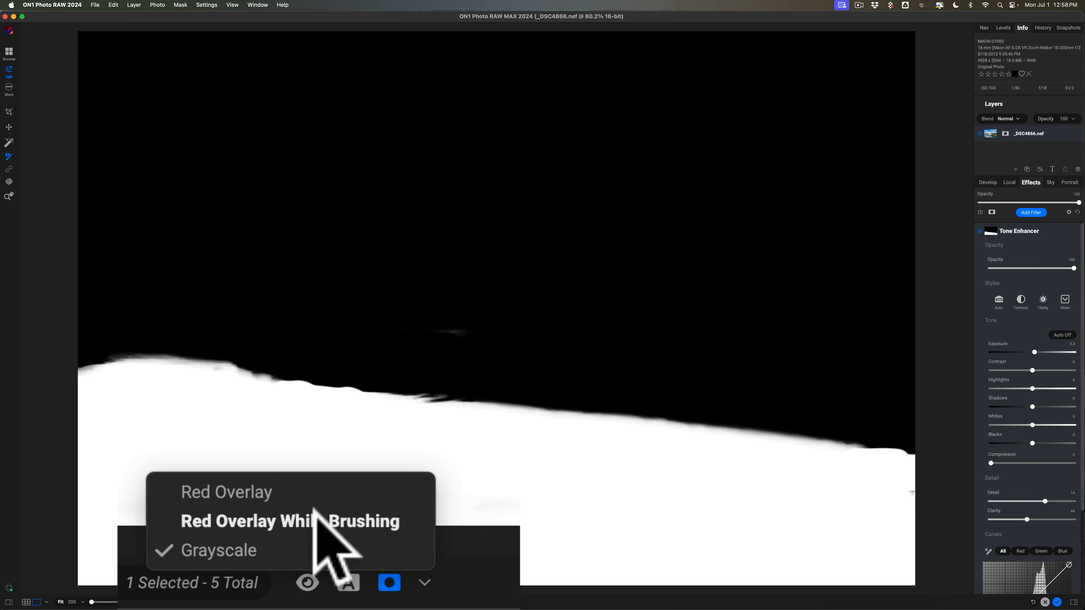
pyautogui.click(315, 519)
# - Set the mask view mode to Red Overlay and hide the mask overlay
pyautogui.click(418, 582)
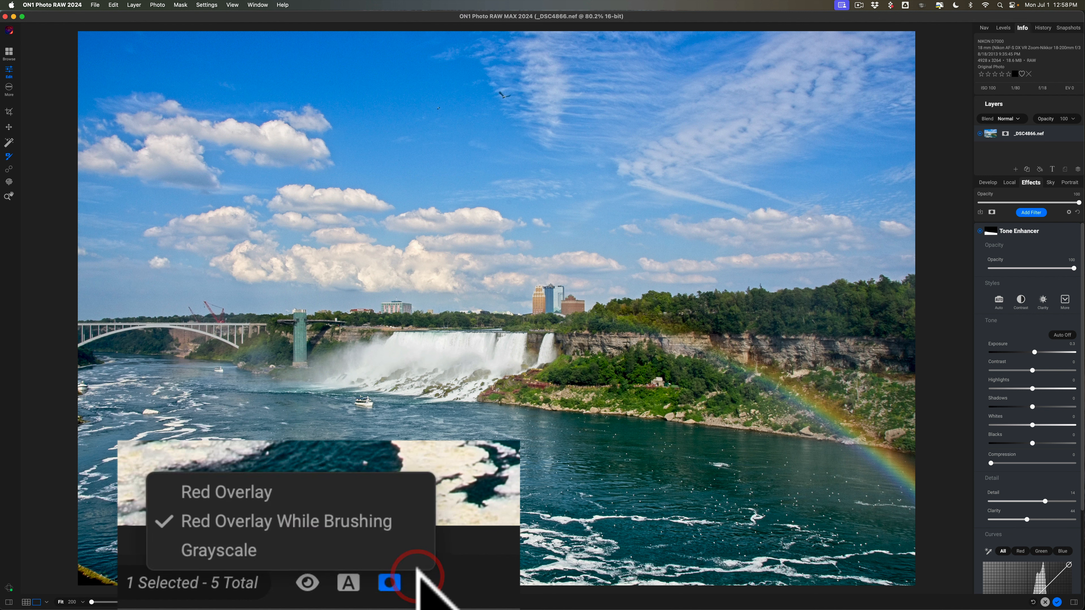
pyautogui.click(356, 521)
pyautogui.click(420, 582)
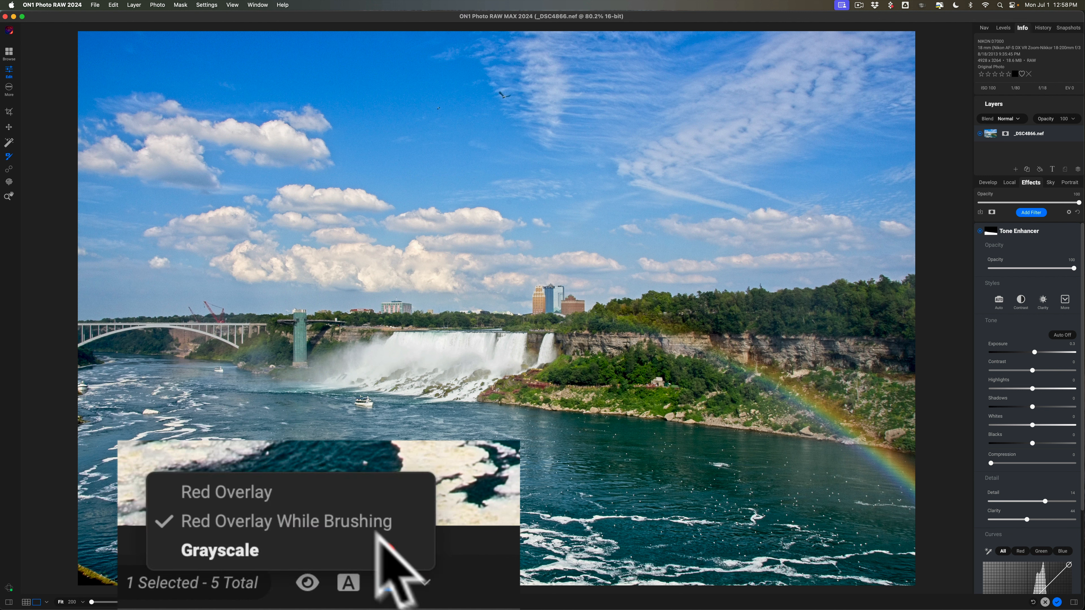
pyautogui.click(333, 492)
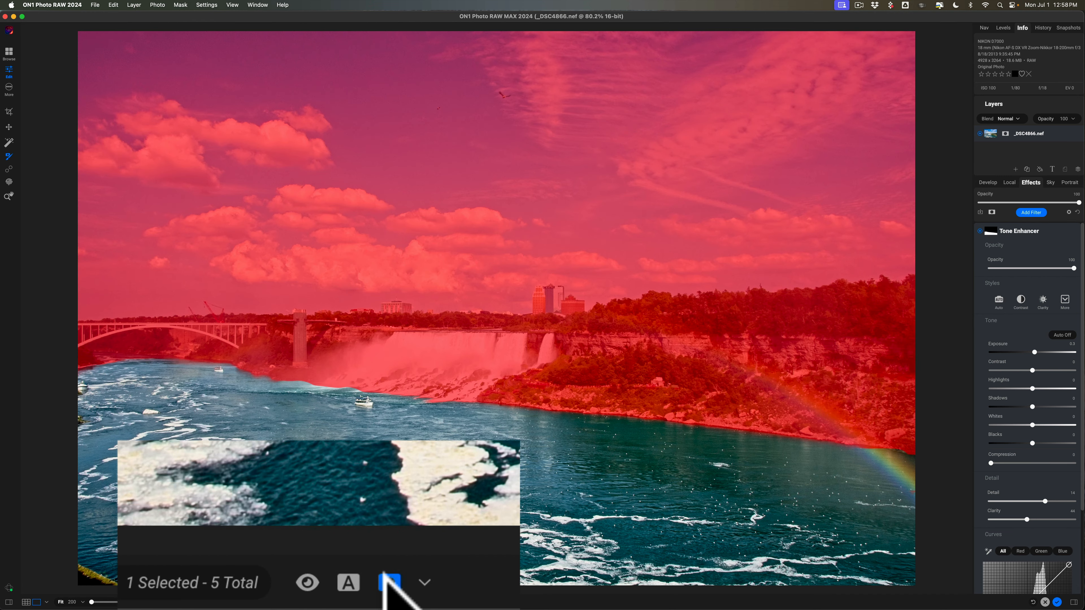
pyautogui.click(339, 601)
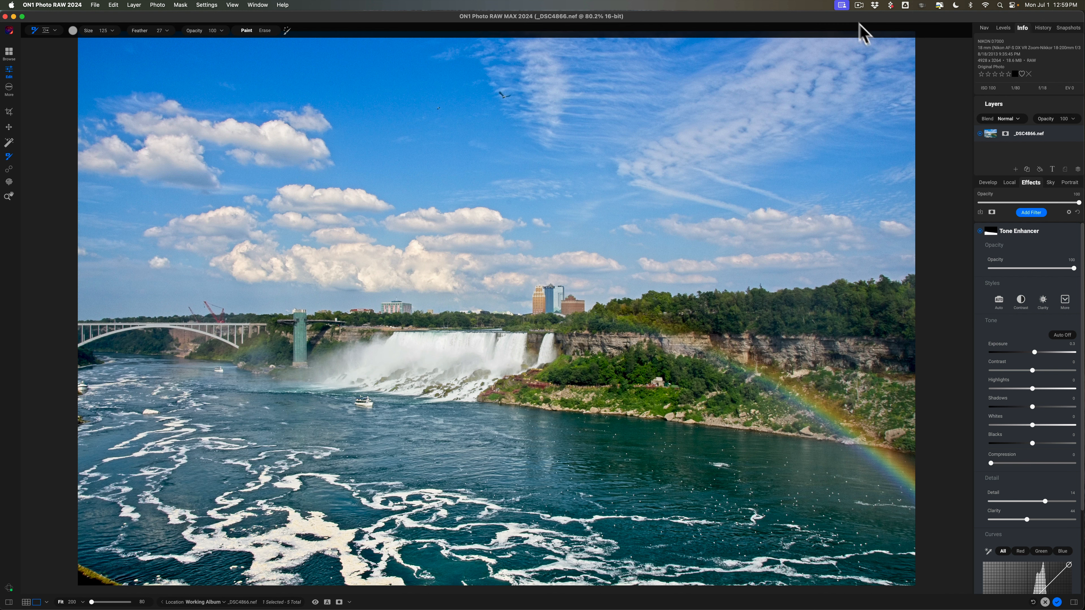
# - Open _DSC0955.nef from the Working Album for editing and set Highlights to -25, Midtones to 22 and Shadows to 21
pyautogui.click(9, 53)
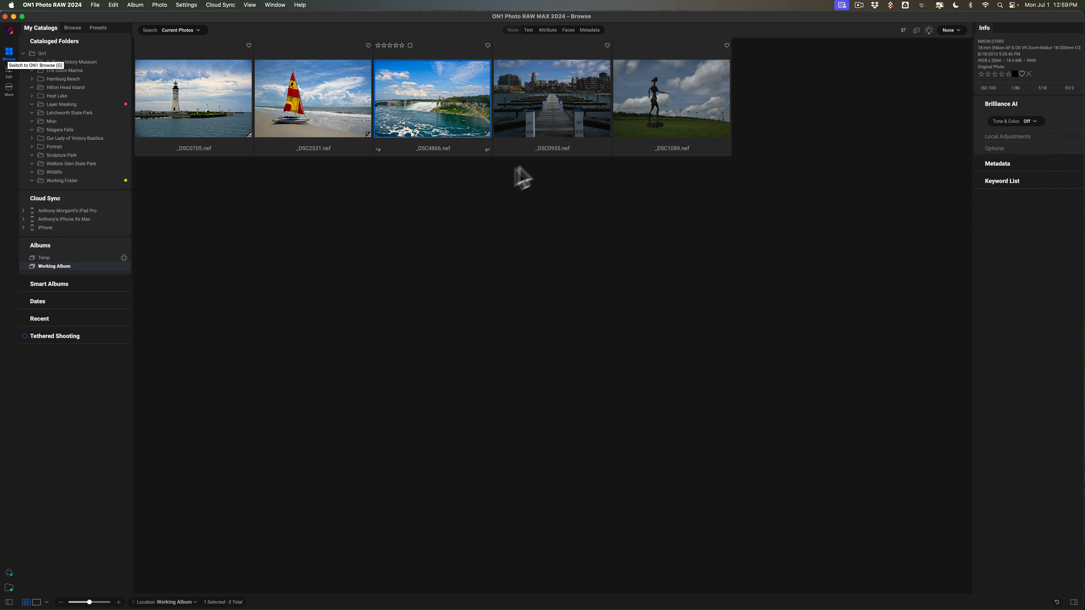
pyautogui.doubleClick(553, 111)
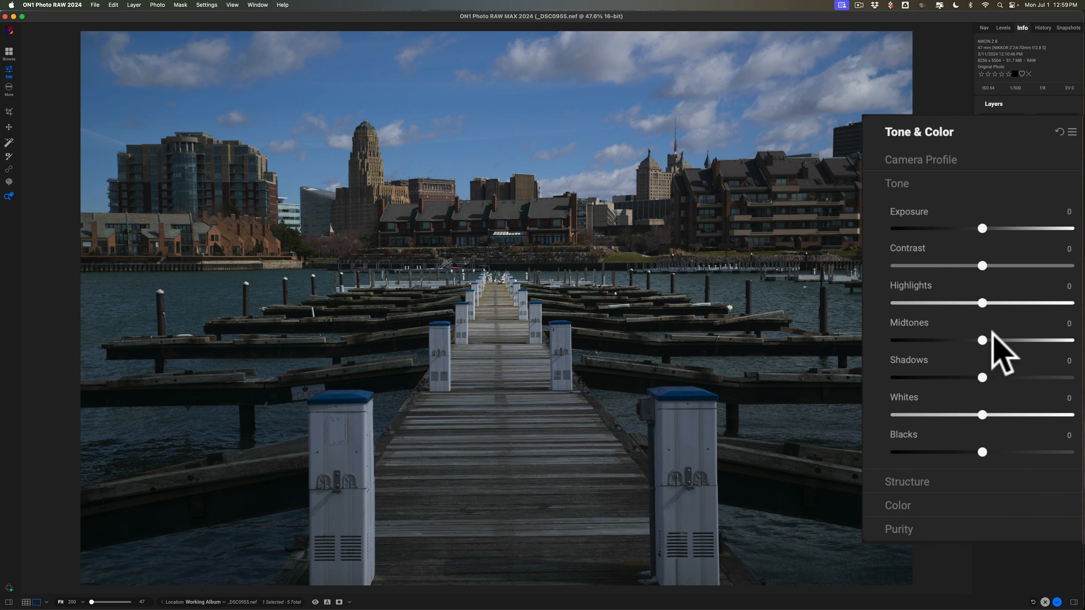
pyautogui.moveTo(981, 340); pyautogui.dragTo(1001, 340)
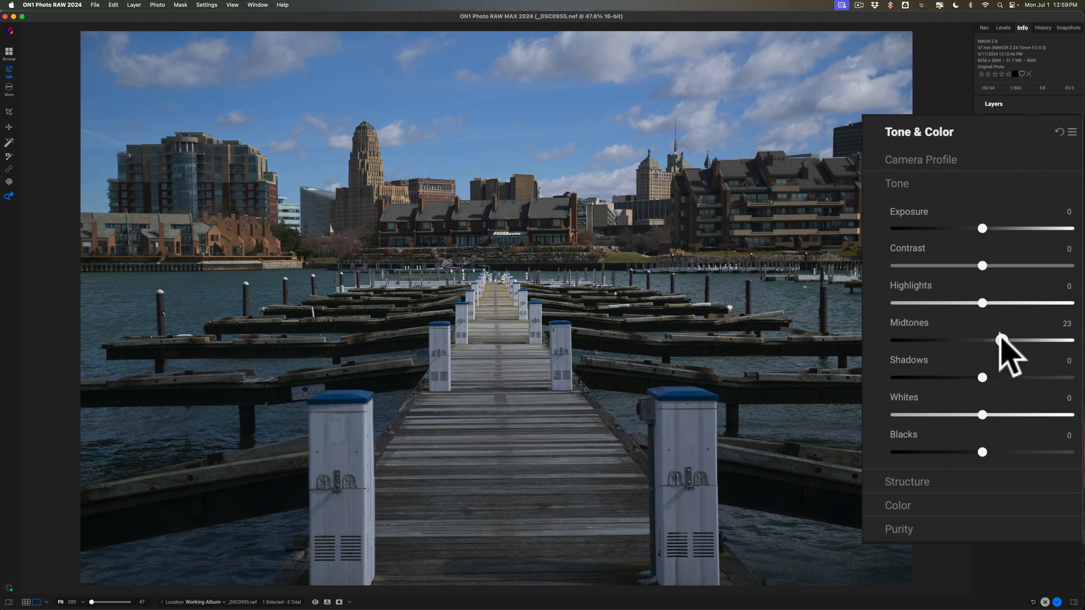
pyautogui.moveTo(982, 377); pyautogui.dragTo(997, 368)
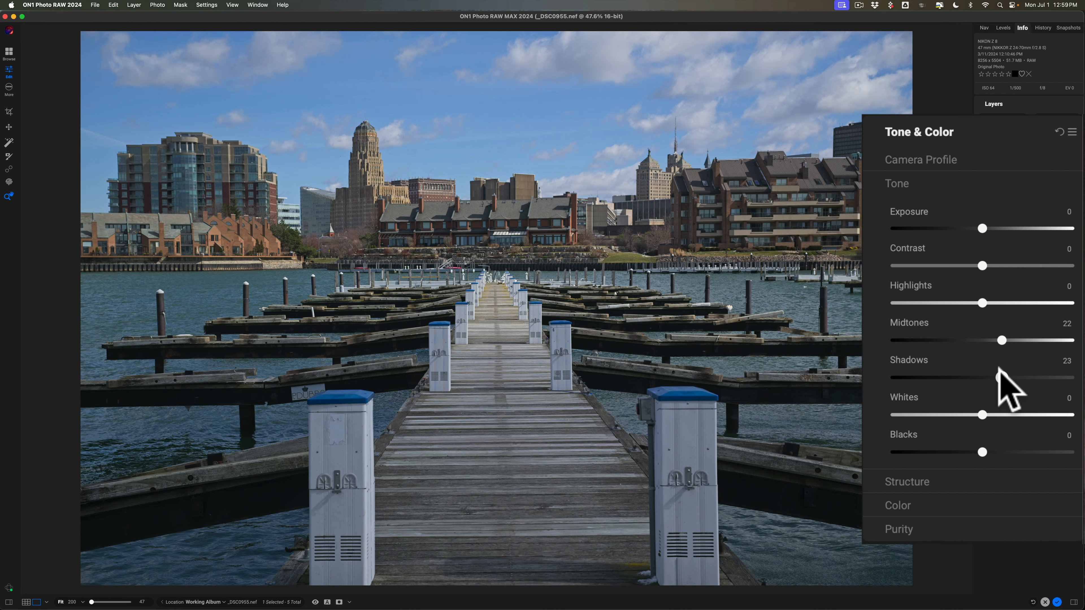
pyautogui.moveTo(981, 302); pyautogui.dragTo(960, 303)
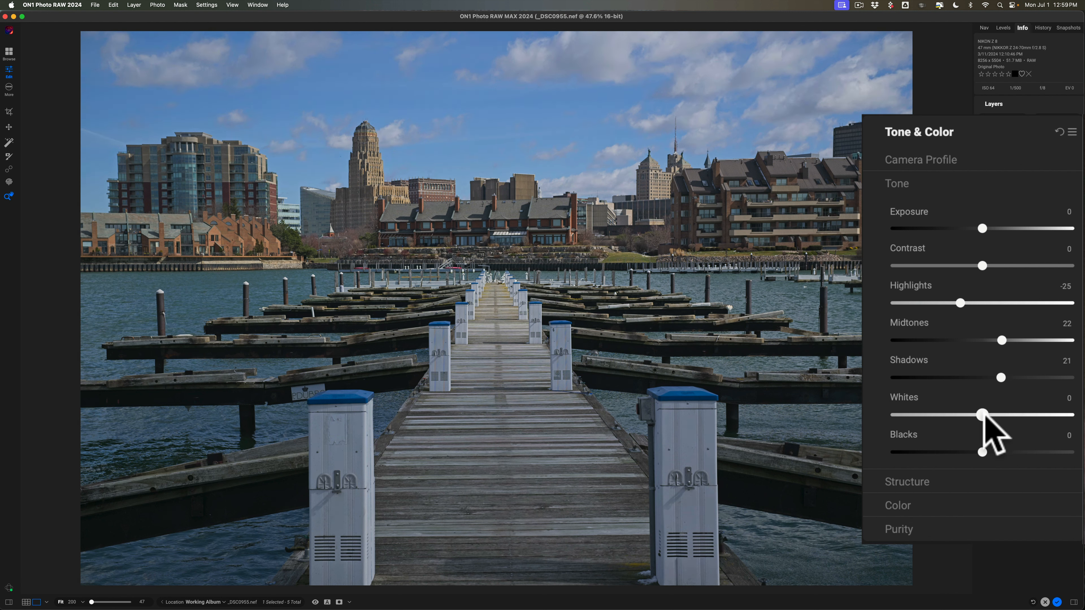
# - Set Whites to 49 and Blacks to -7 while checking the clipping preview
pyautogui.press('j')
pyautogui.moveTo(983, 415); pyautogui.dragTo(1073, 376)
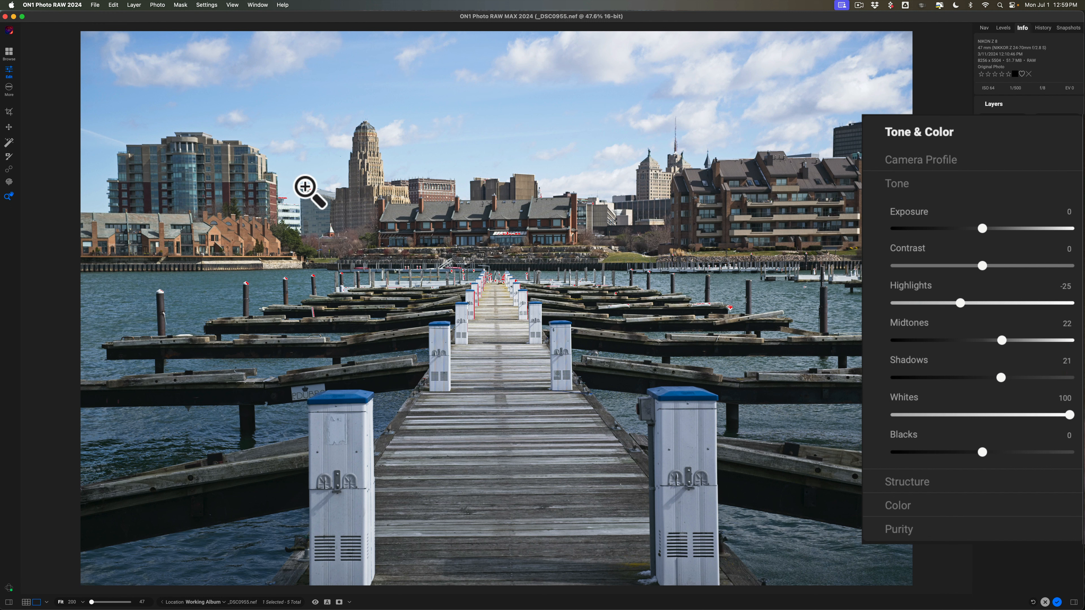
pyautogui.moveTo(1058, 411); pyautogui.dragTo(1024, 412)
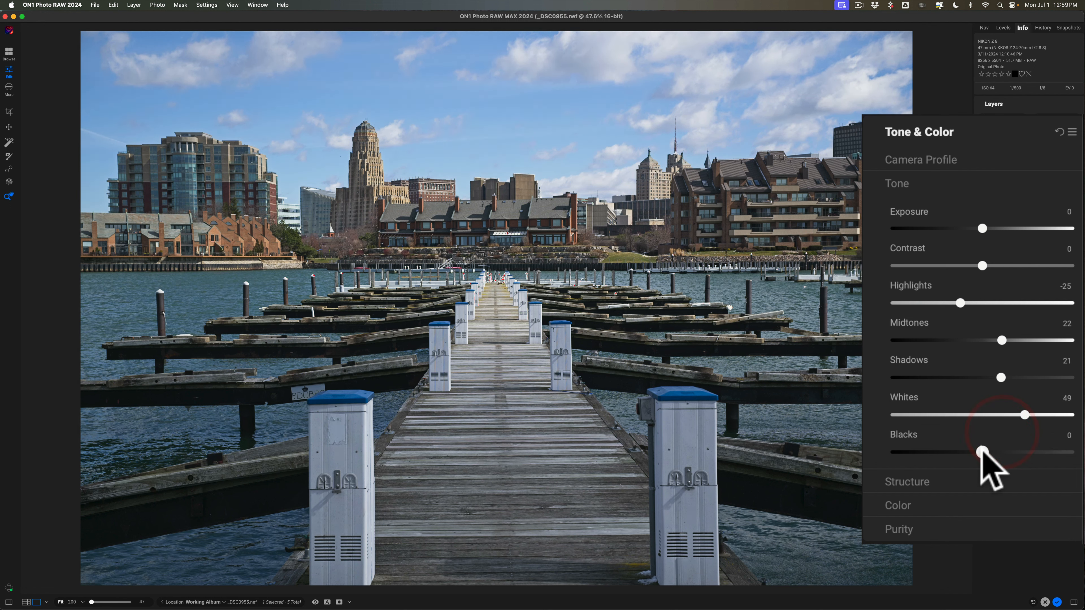
pyautogui.moveTo(982, 452)
pyautogui.mouseDown()
pyautogui.moveTo(954, 451)
pyautogui.moveTo(975, 451)
pyautogui.mouseUp()
pyautogui.press('j')
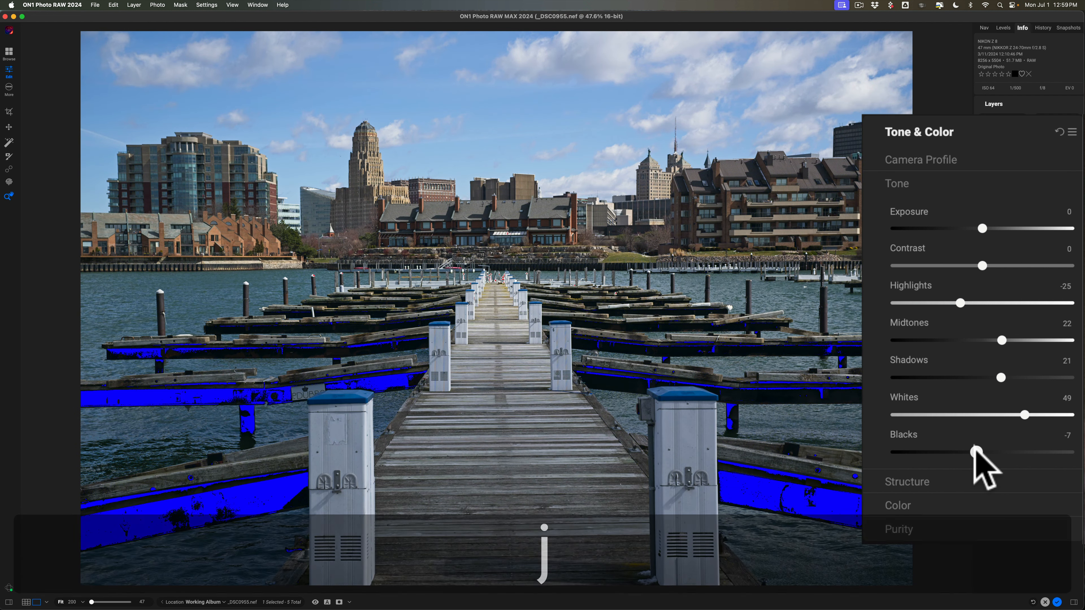
pyautogui.click(976, 451)
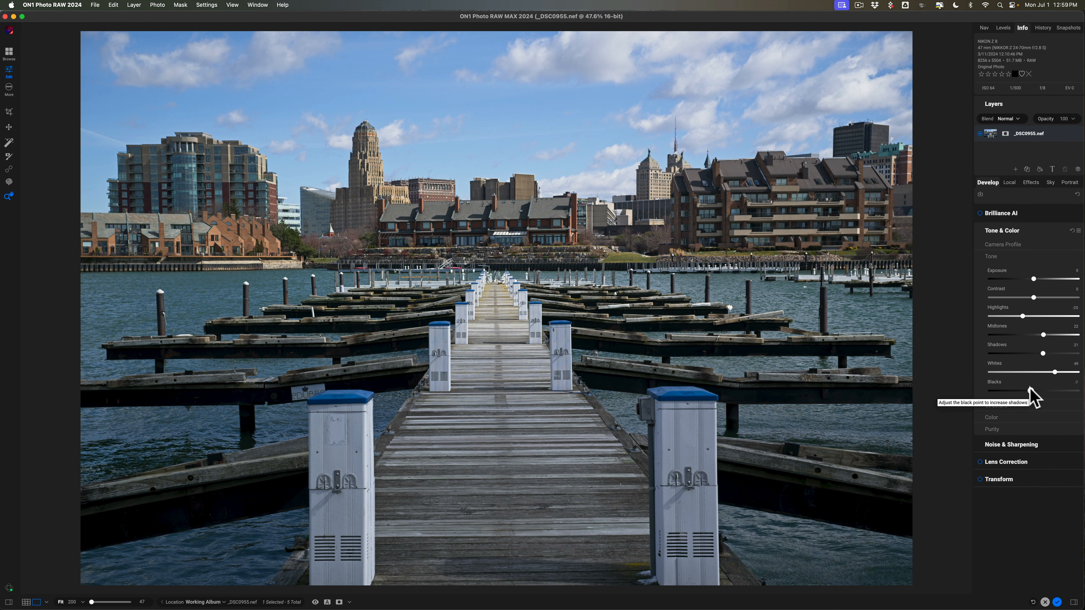
# - Select the sky above the city with Super Select AI and add a Dynamic Contrast filter to it
pyautogui.click(8, 144)
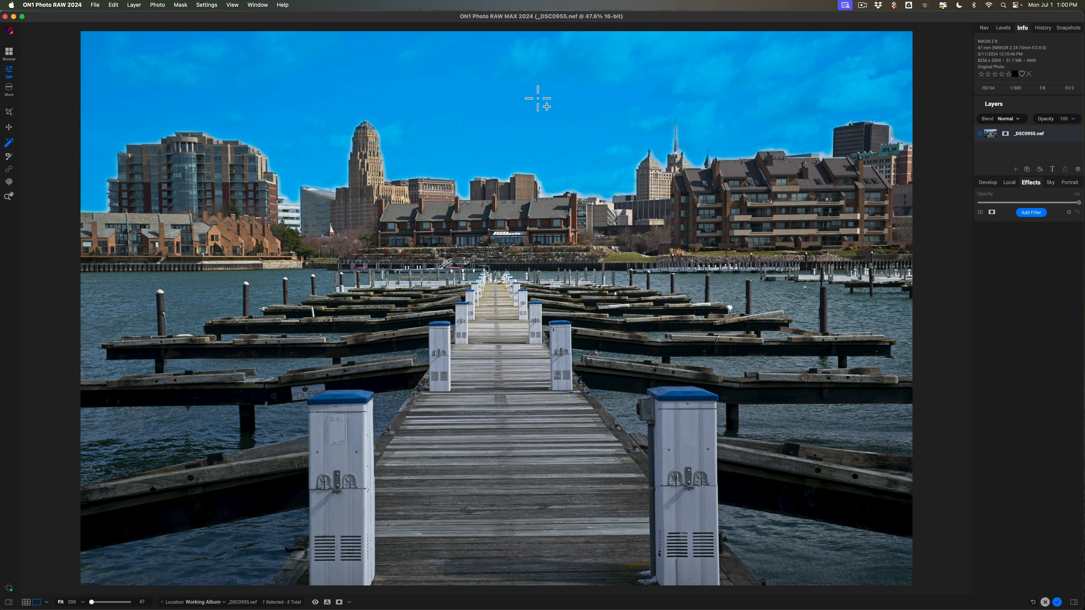
pyautogui.click(538, 98)
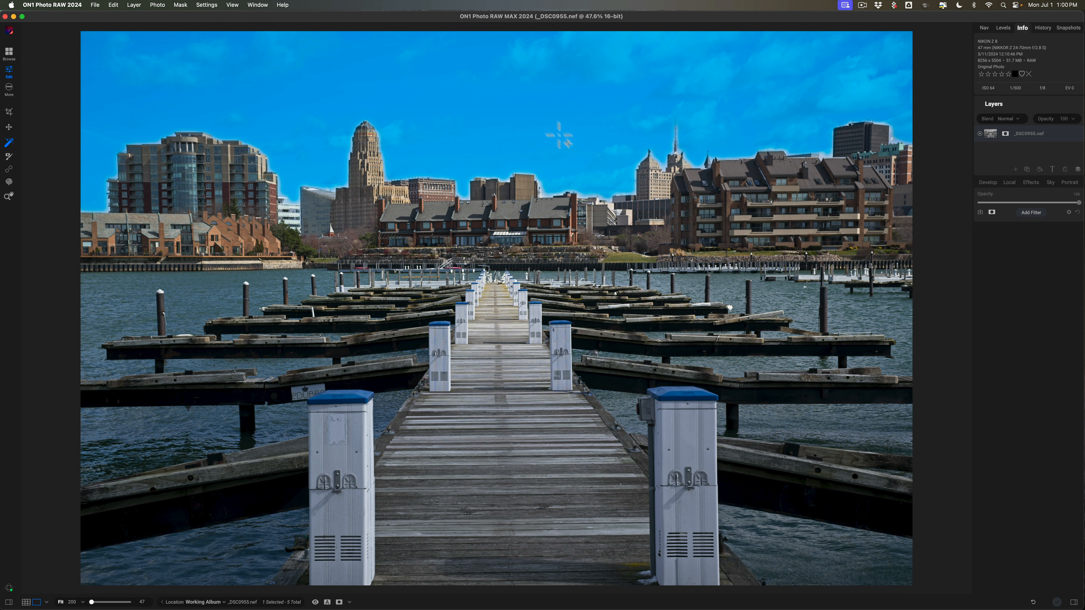
pyautogui.click(541, 110)
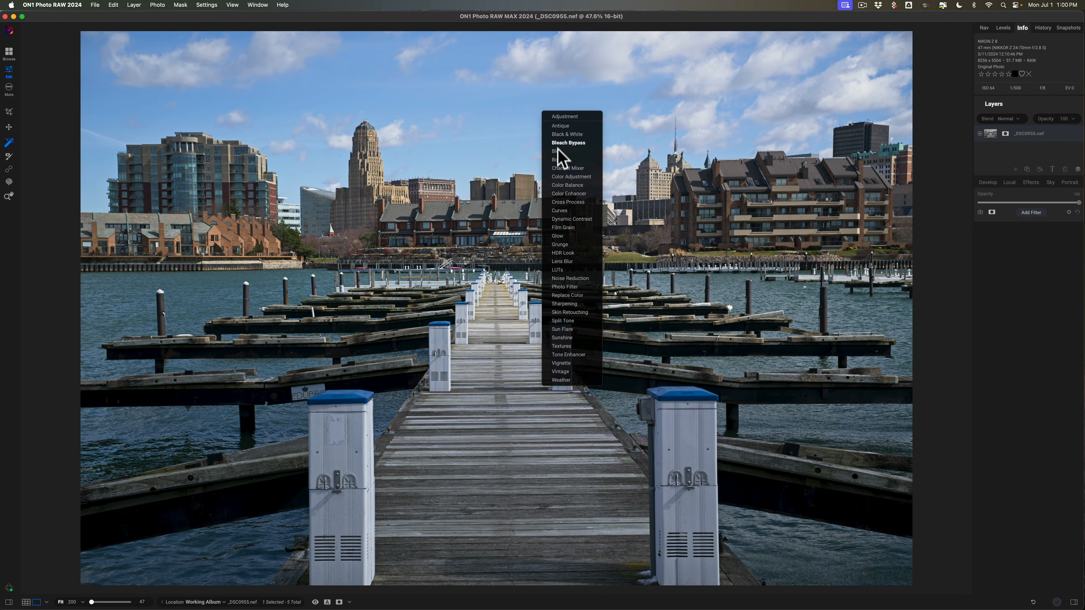
pyautogui.click(567, 218)
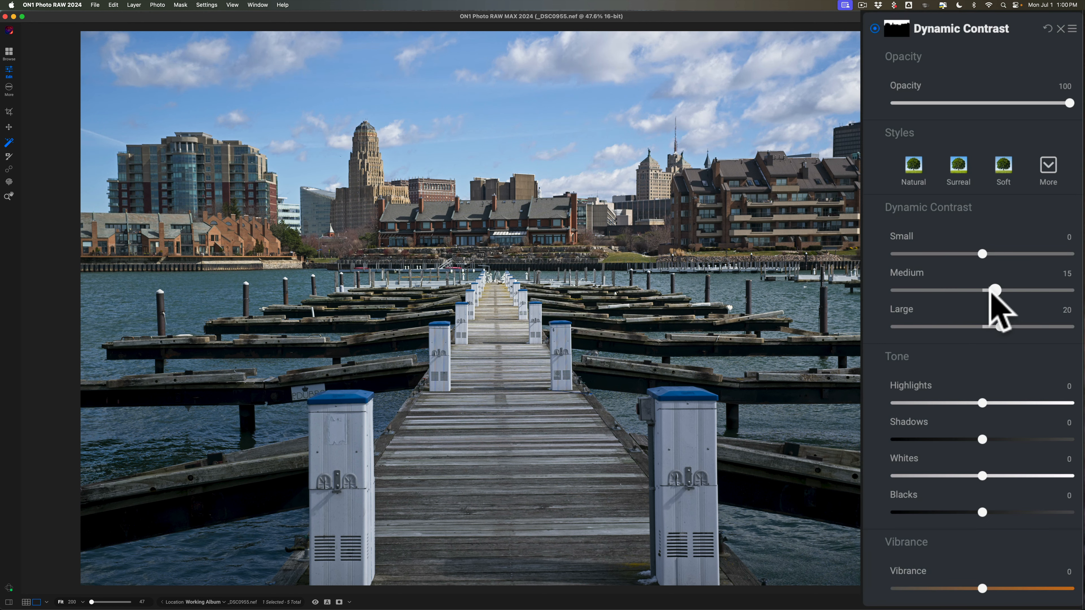
# - Set the sky's Dynamic Contrast filter to Small 24, Medium 43, Large 41 and Vibrance 35
pyautogui.moveTo(1040, 362); pyautogui.dragTo(1051, 362)
pyautogui.moveTo(1013, 327); pyautogui.dragTo(1019, 328)
pyautogui.click(992, 402)
pyautogui.moveTo(982, 589); pyautogui.dragTo(1009, 587)
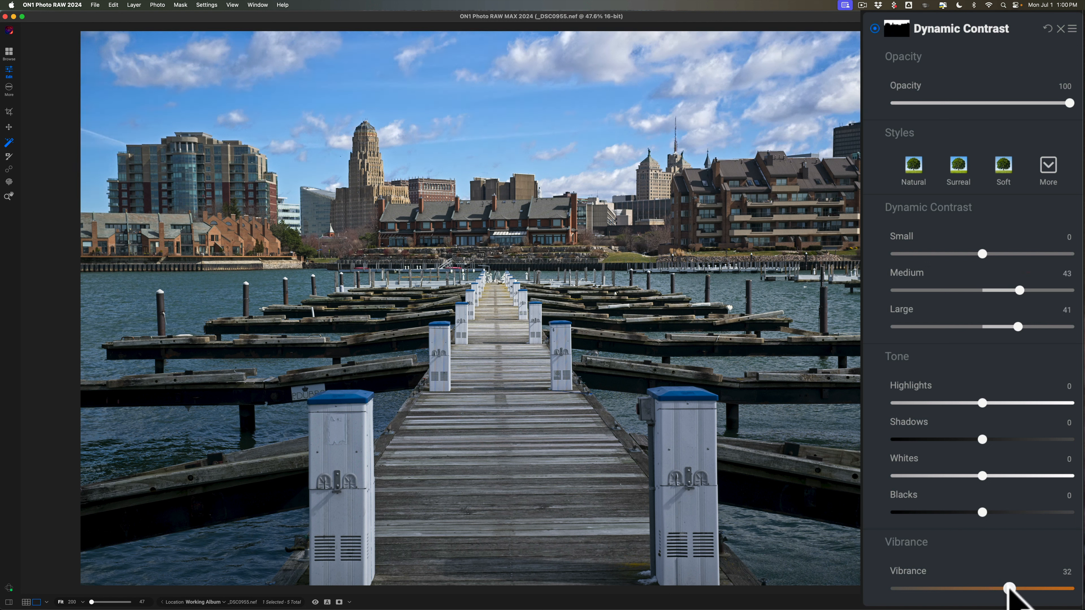
pyautogui.click(982, 476)
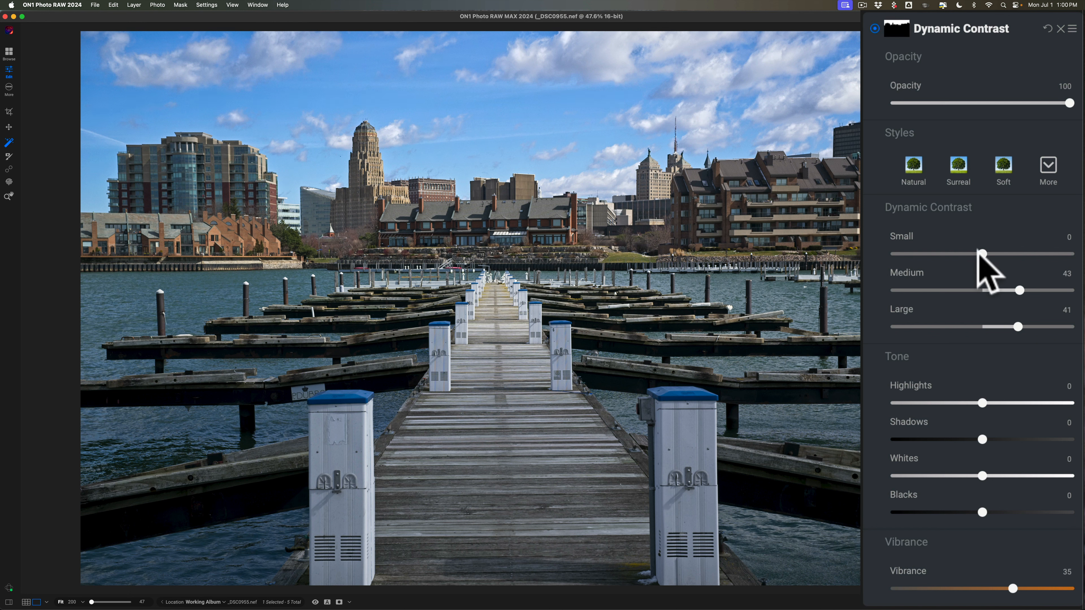
pyautogui.moveTo(983, 255); pyautogui.dragTo(1004, 254)
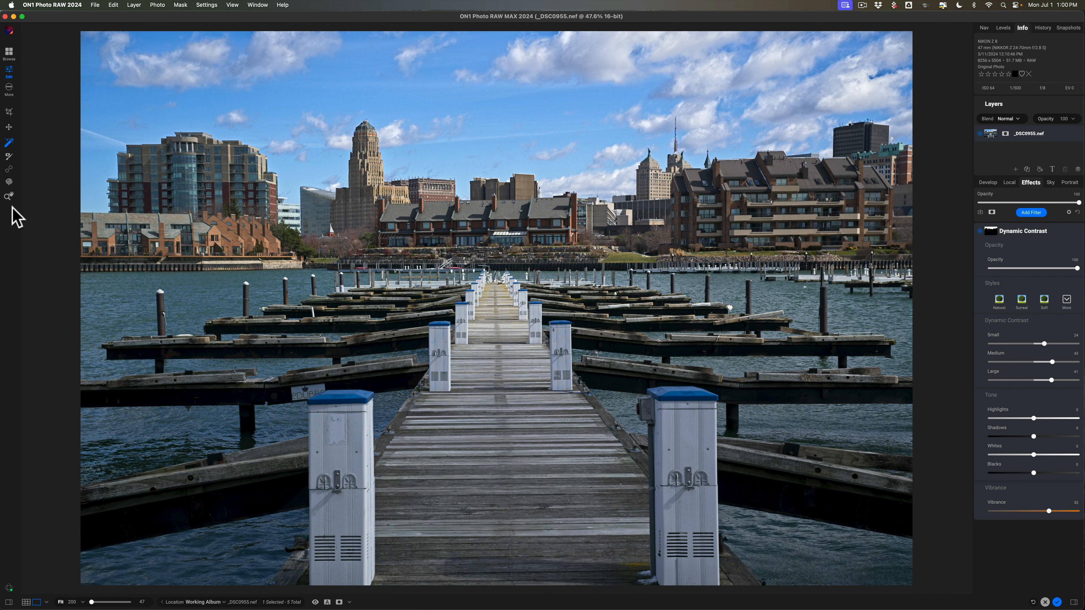
# - Raise the filter's Vibrance to 100 to inspect the edges around the buildings, and bring it back to about 40
pyautogui.click(10, 195)
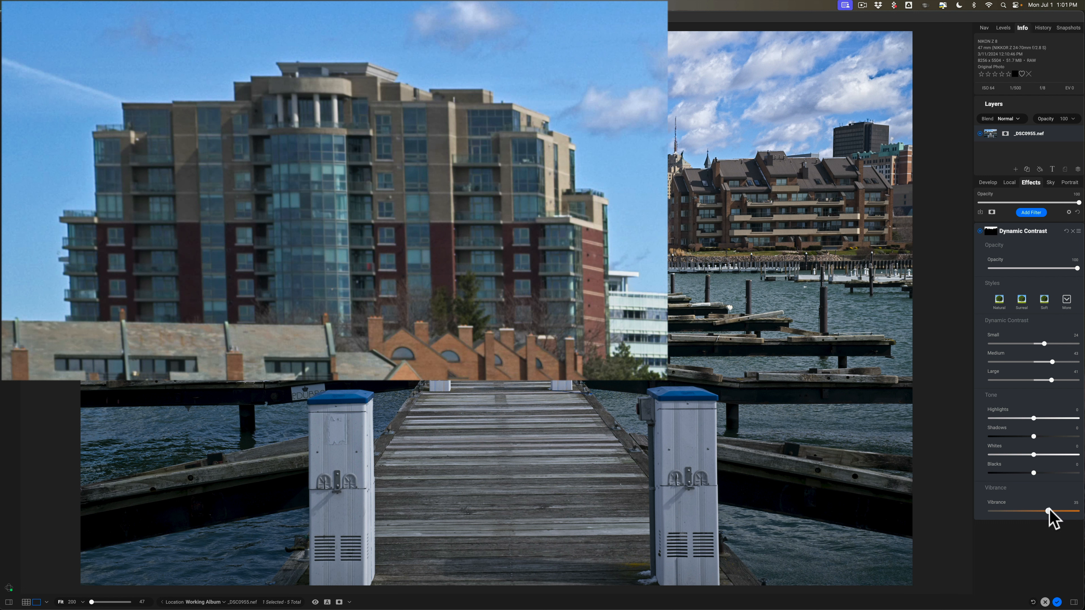
pyautogui.moveTo(1048, 511); pyautogui.dragTo(1069, 511)
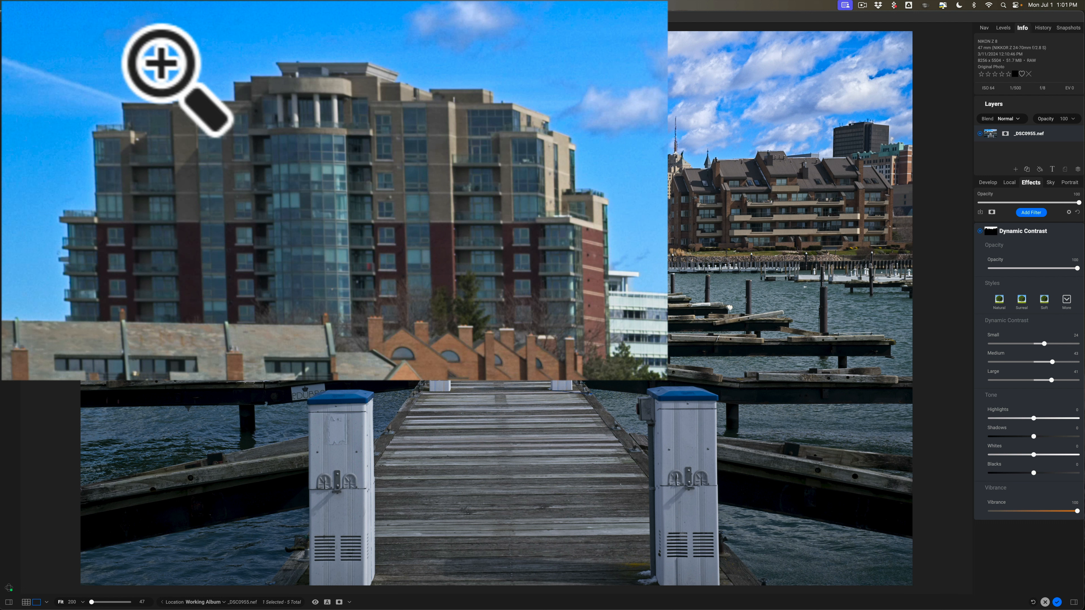
pyautogui.moveTo(1076, 512); pyautogui.dragTo(1051, 510)
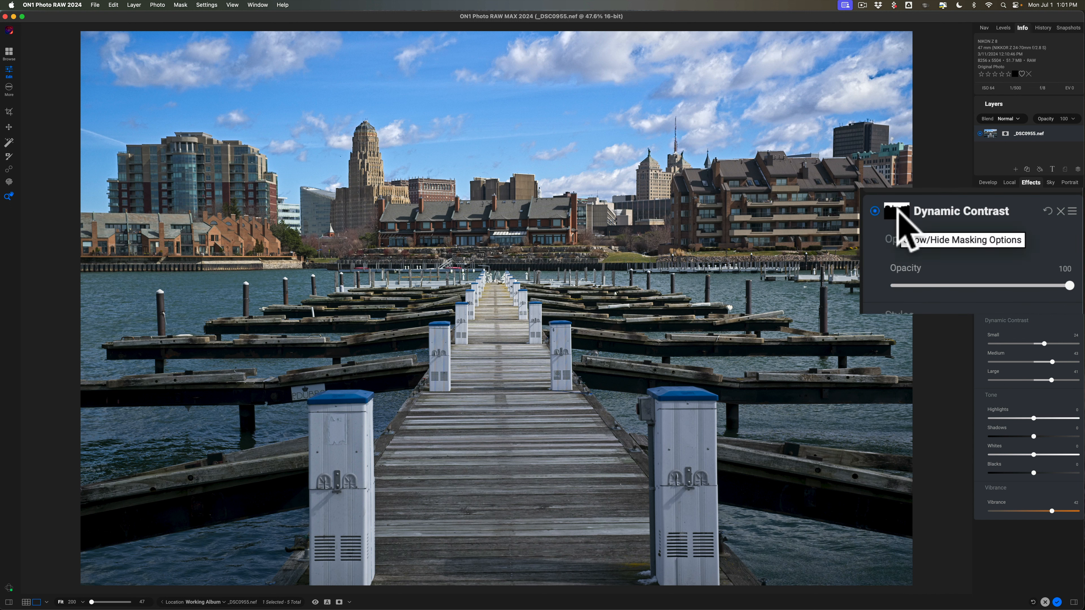
# - Open the Dynamic Contrast filter's masking options, set Feather to 32 and pull the Levels white point inward
pyautogui.click(991, 232)
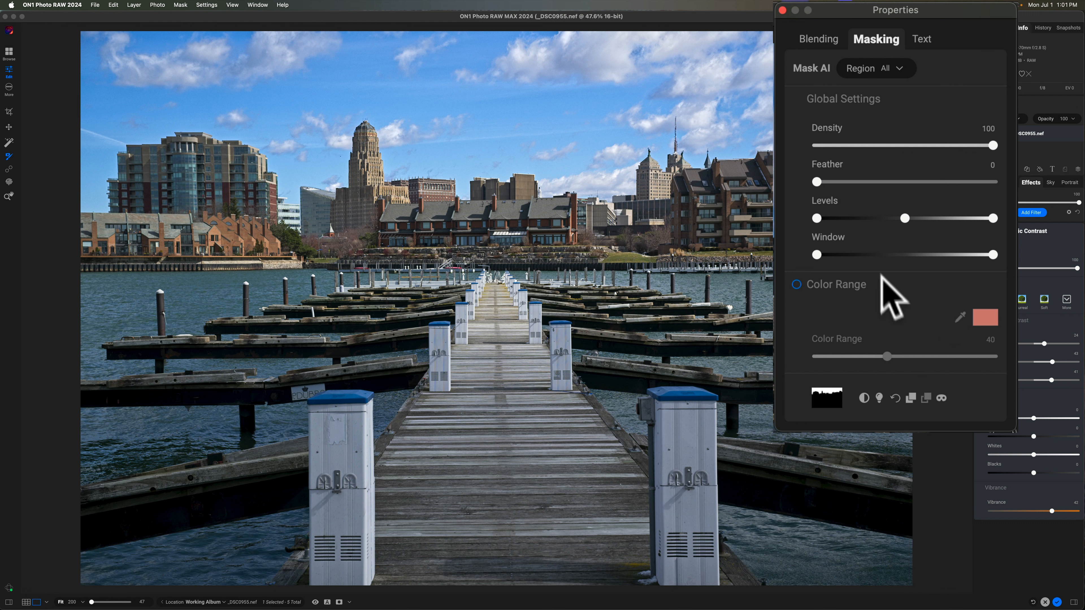
pyautogui.moveTo(818, 181); pyautogui.dragTo(872, 182)
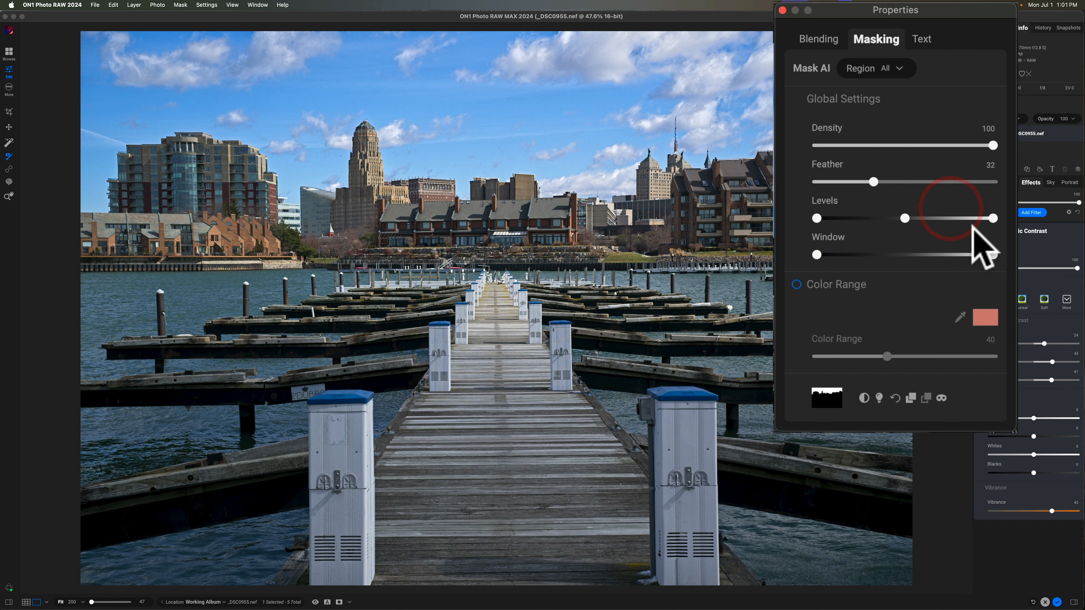
pyautogui.moveTo(990, 217); pyautogui.dragTo(912, 217)
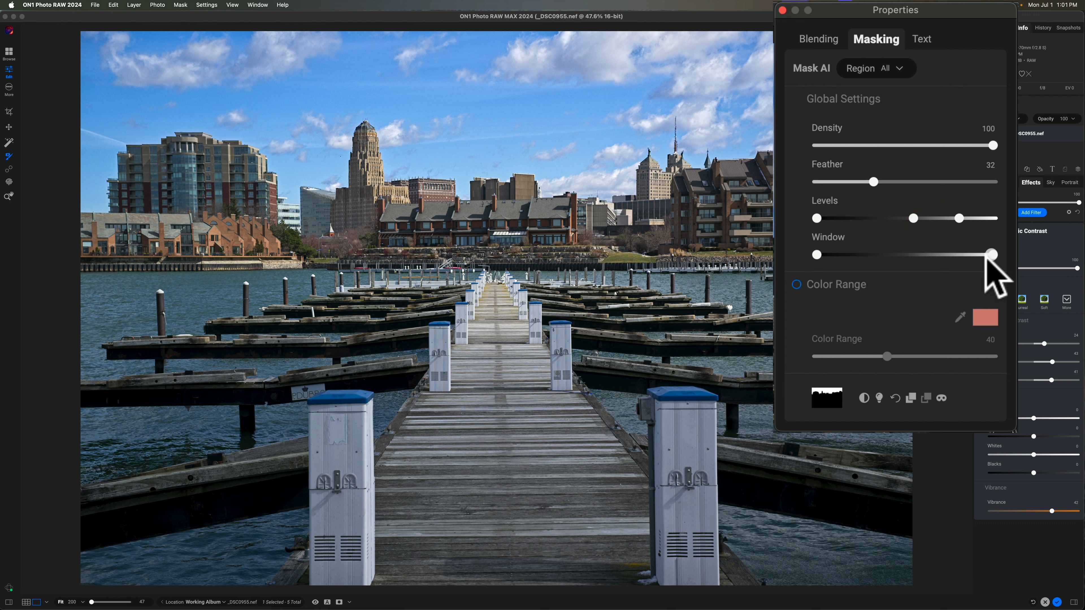
# - Try narrowing the mask's Window range from both ends and restore the full range
pyautogui.moveTo(992, 255); pyautogui.dragTo(897, 256)
pyautogui.moveTo(816, 254); pyautogui.dragTo(833, 256)
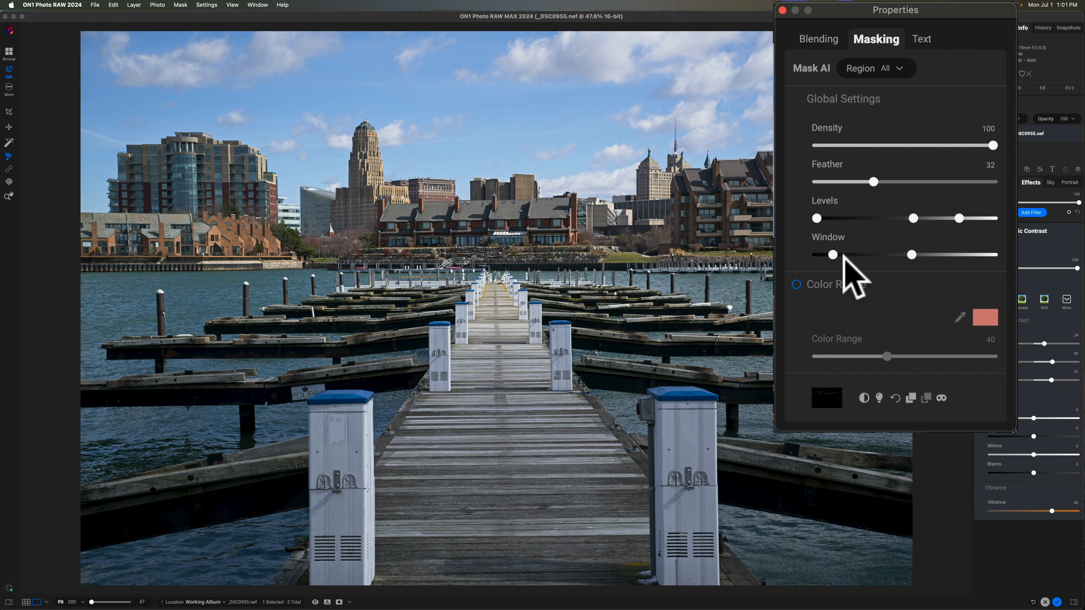
pyautogui.moveTo(833, 254); pyautogui.dragTo(816, 255)
pyautogui.moveTo(912, 255); pyautogui.dragTo(993, 255)
# - Move the mask's Levels white point slightly back outward and set Feather to 31
pyautogui.moveTo(959, 217); pyautogui.dragTo(970, 218)
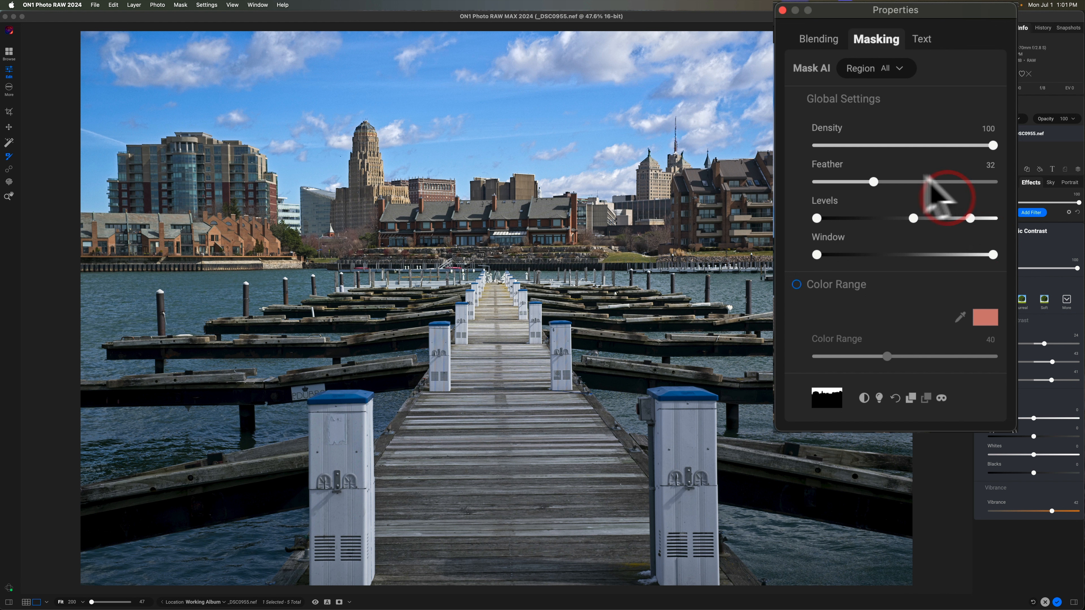
pyautogui.moveTo(872, 175); pyautogui.dragTo(872, 174)
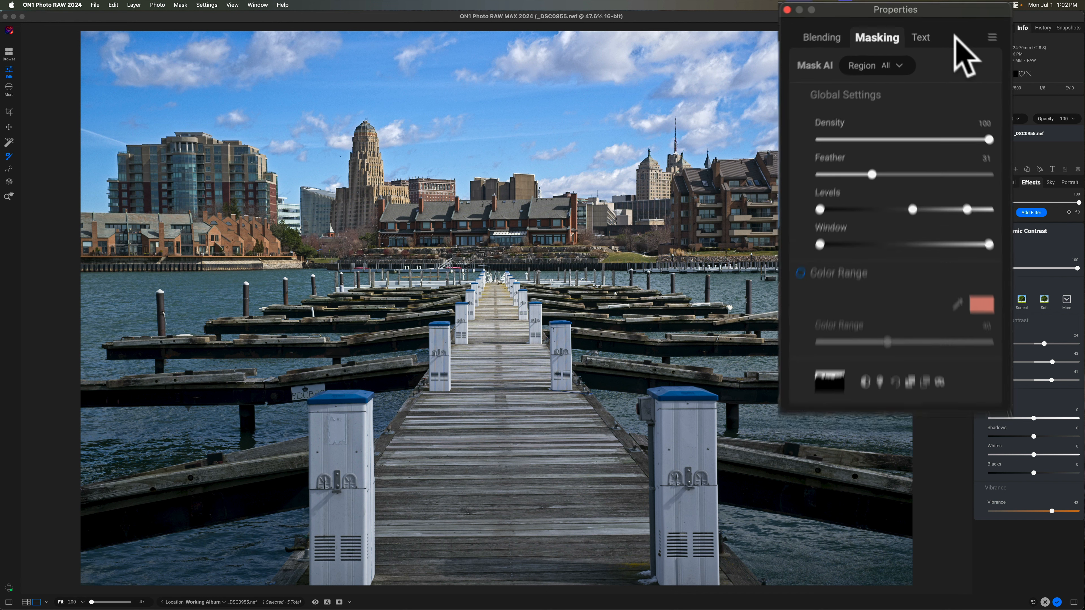
# - Close the mask properties and lower the Dynamic Contrast filter's Vibrance to about 12
pyautogui.click(926, 16)
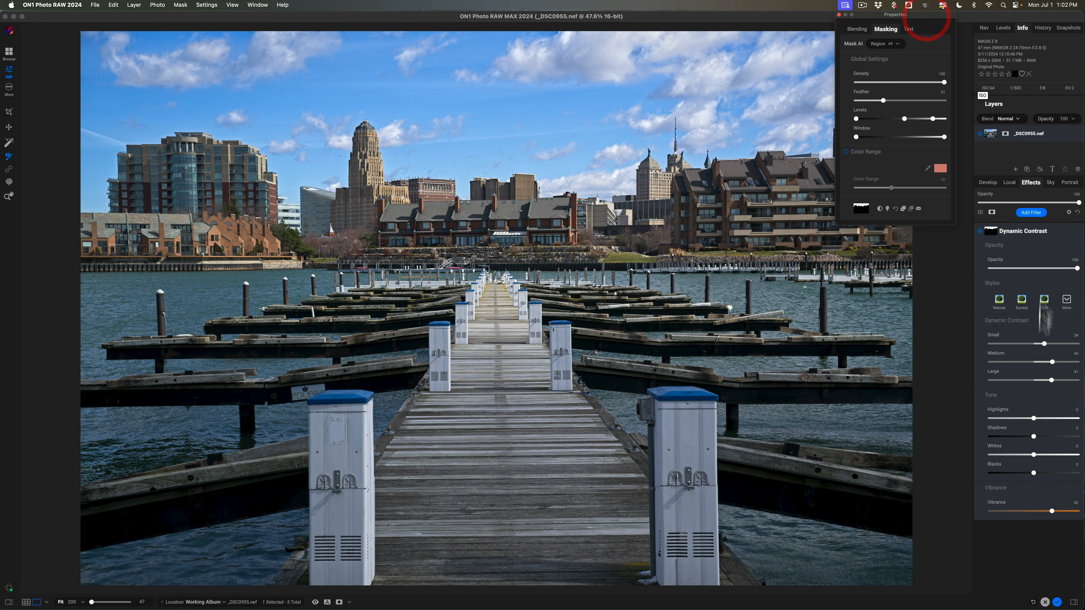
pyautogui.click(839, 15)
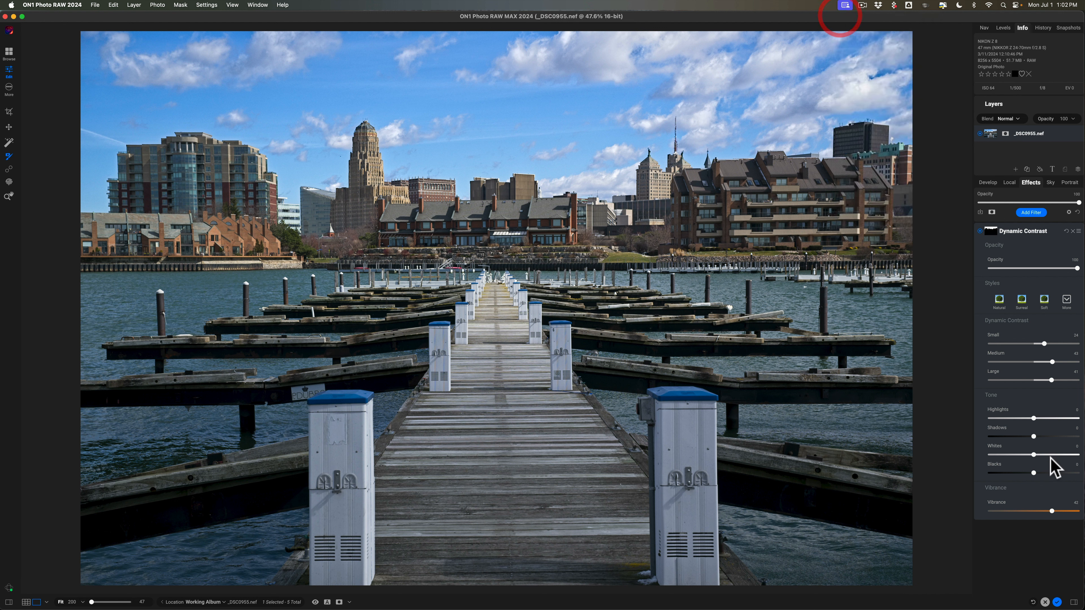
pyautogui.moveTo(1051, 509); pyautogui.dragTo(1037, 509)
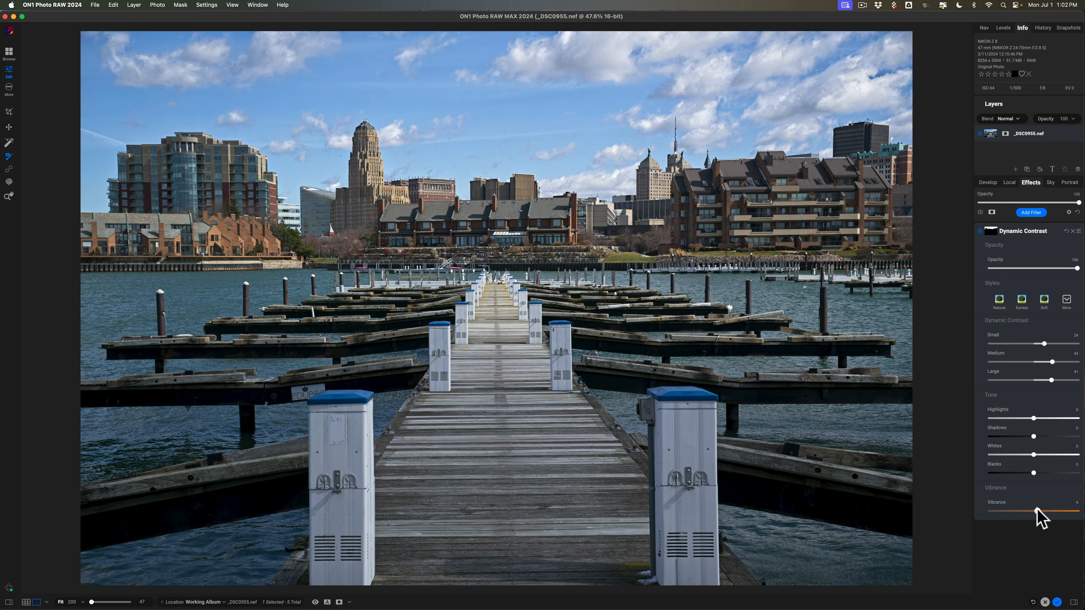
pyautogui.click(1038, 510)
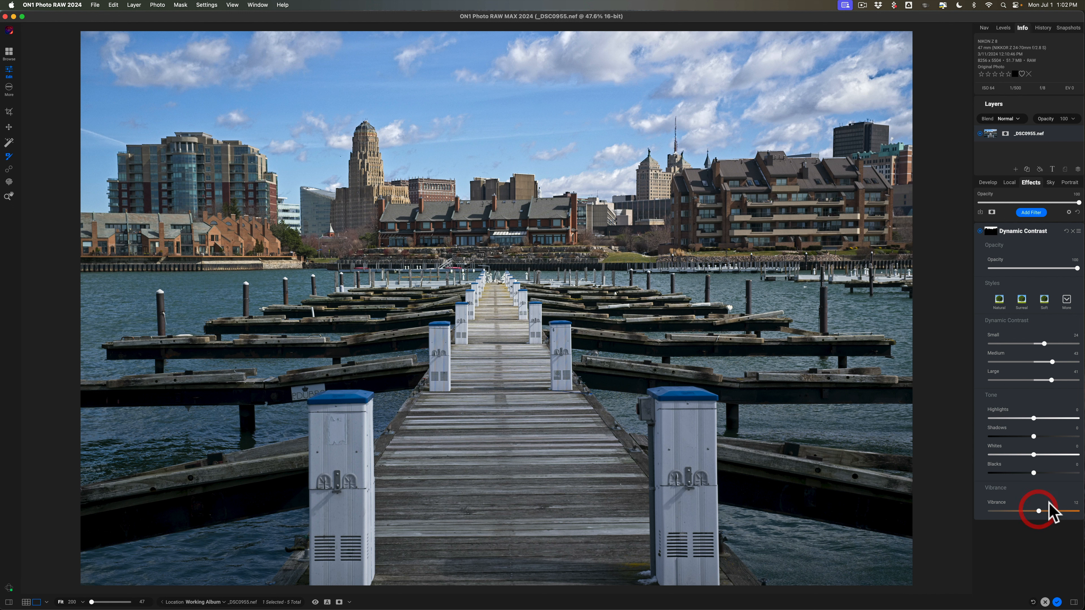
# - Super Select the wooden boardwalk, adding its far end, its side edges and the lower corners beyond the white pedestals
pyautogui.click(8, 142)
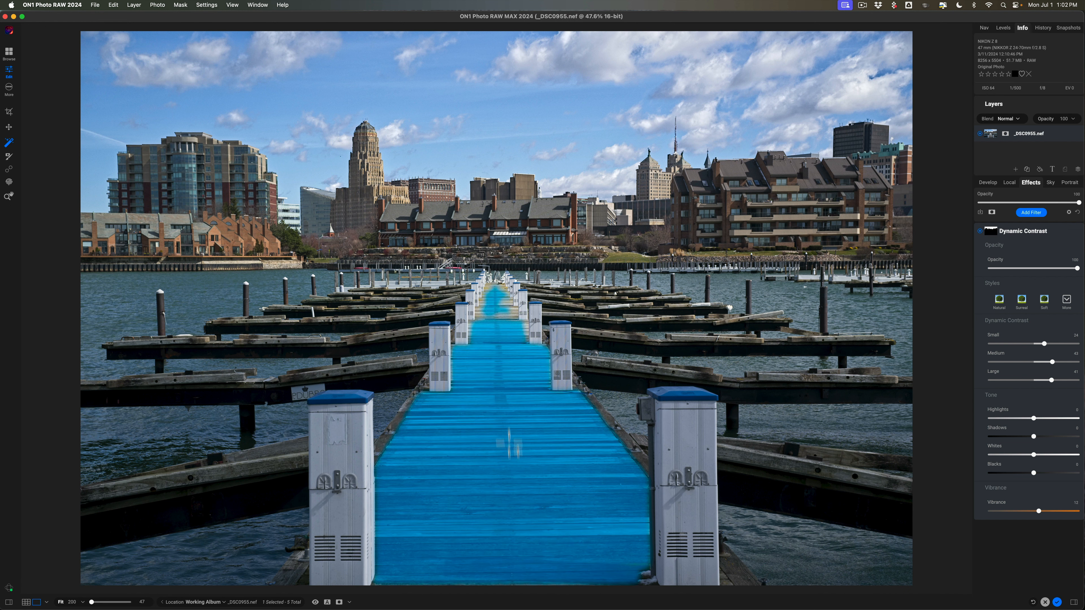
pyautogui.click(507, 565)
pyautogui.click(498, 312)
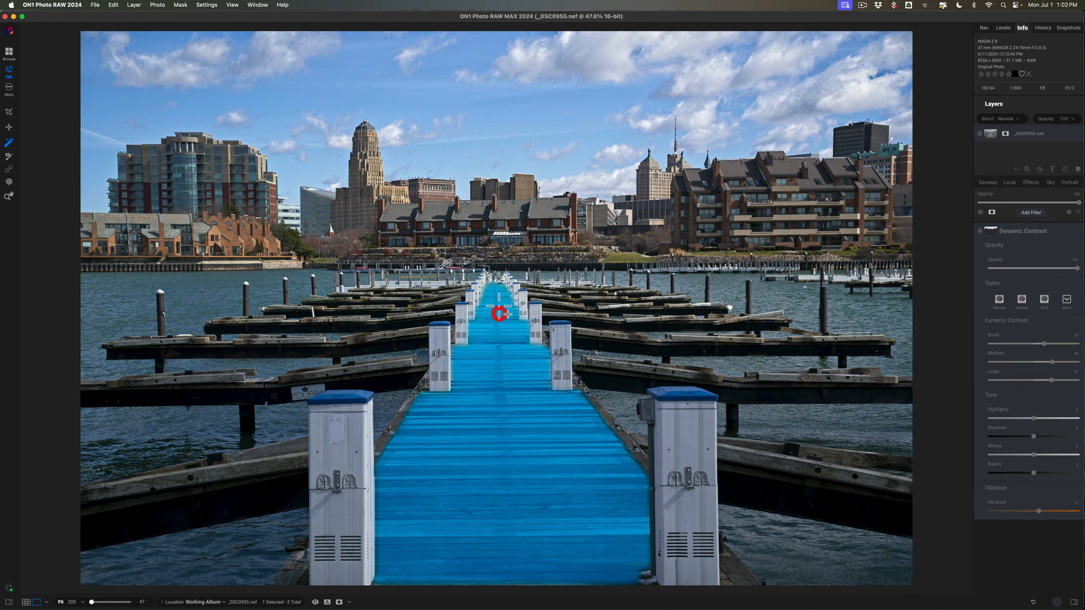
pyautogui.click(624, 444)
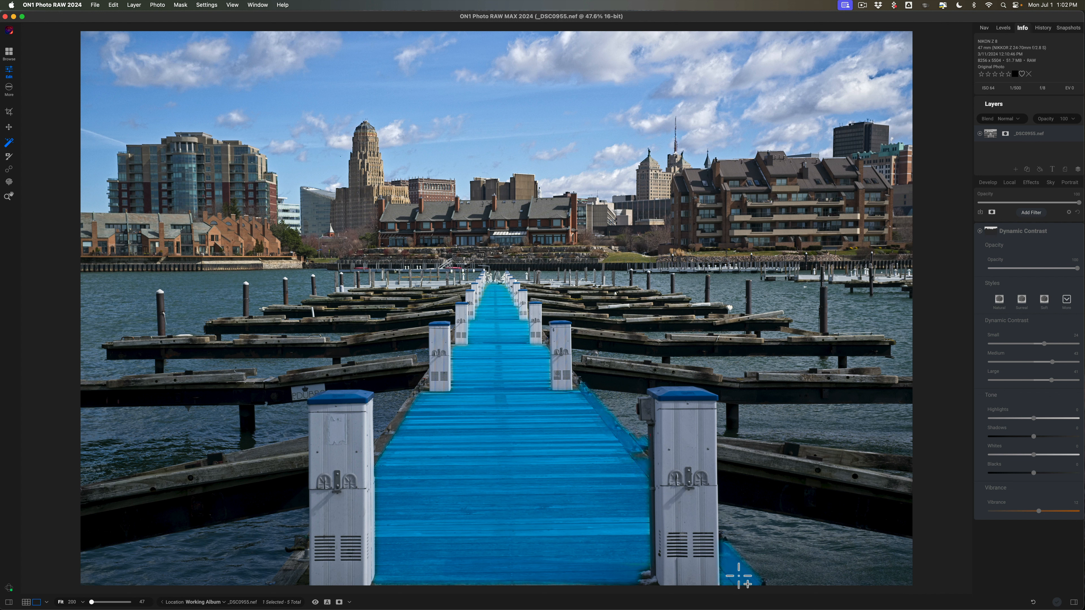
pyautogui.click(291, 576)
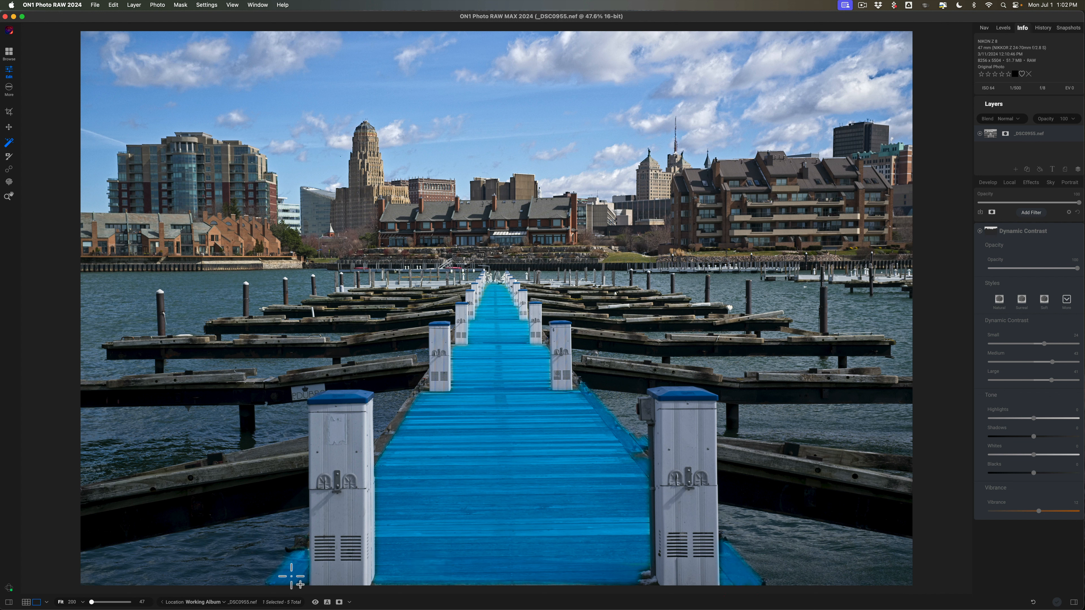
pyautogui.click(397, 424)
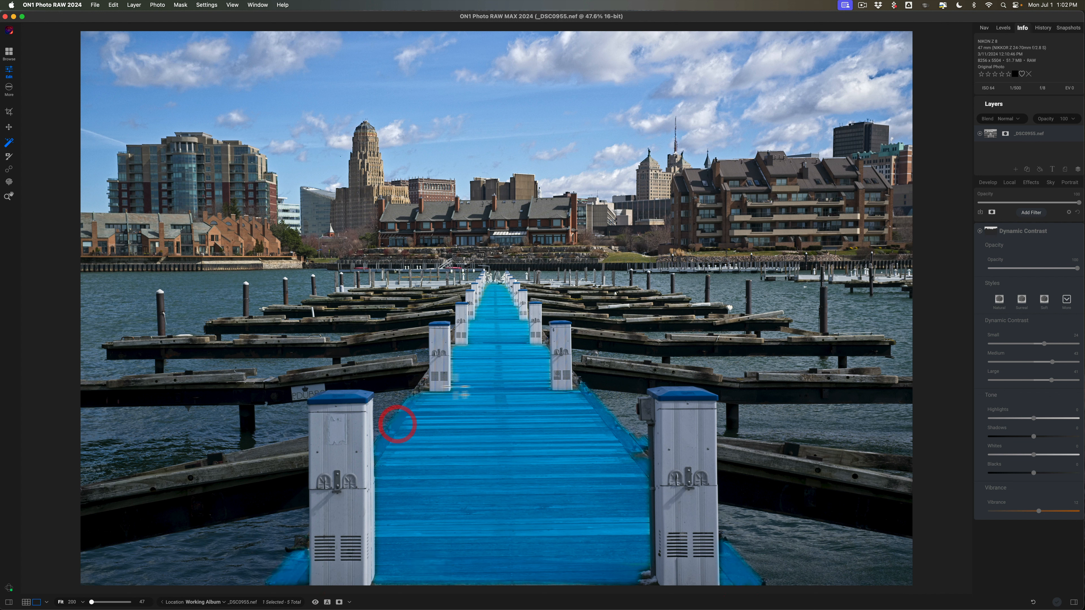
pyautogui.click(421, 384)
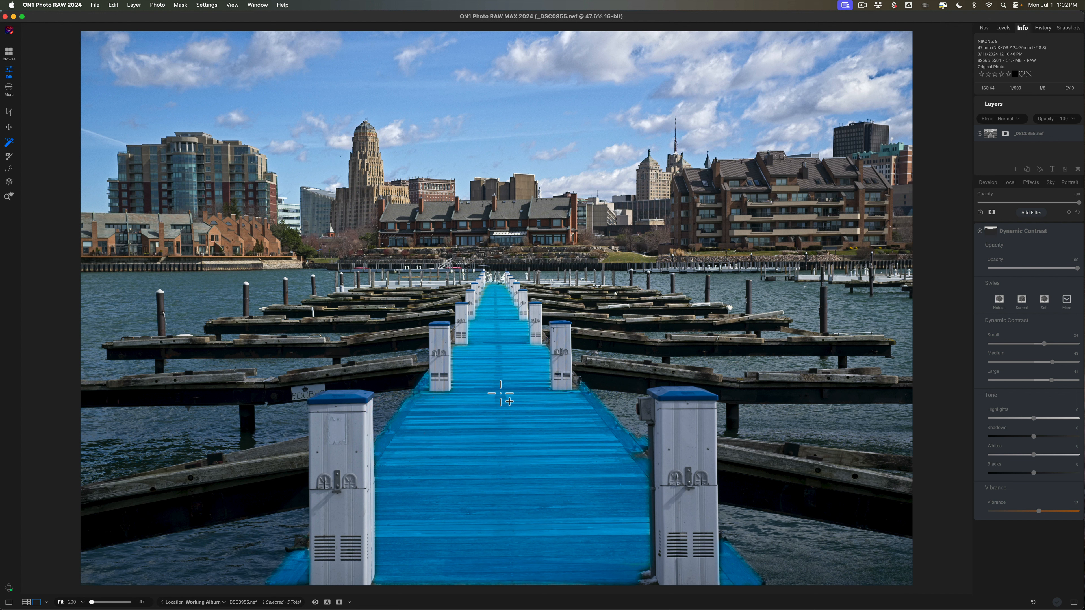
# - Apply a Sharpening filter to the selected boardwalk area
pyautogui.rightClick(499, 375)
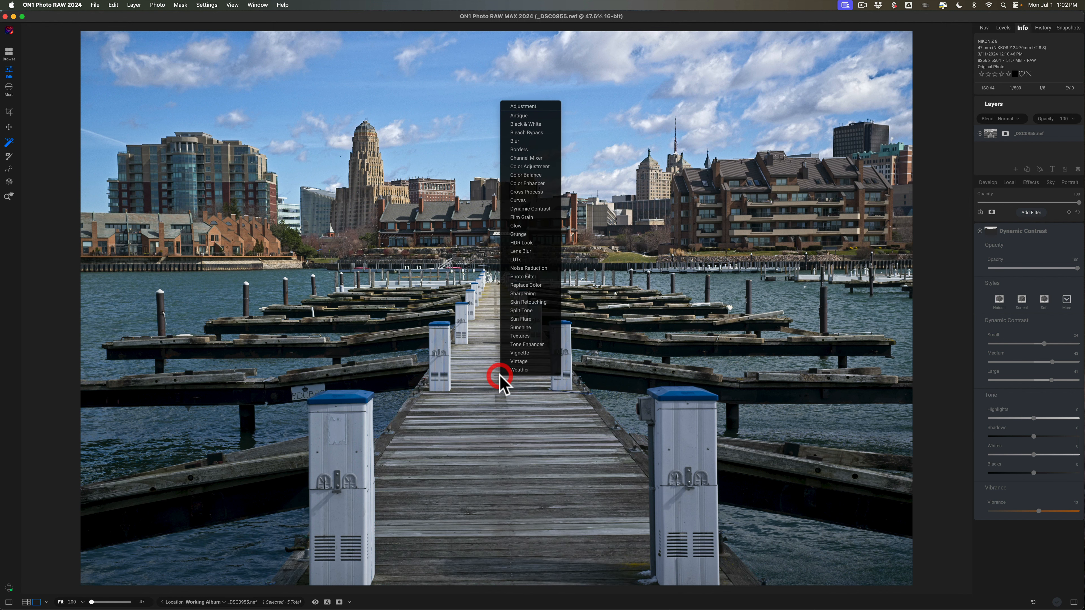
pyautogui.click(522, 328)
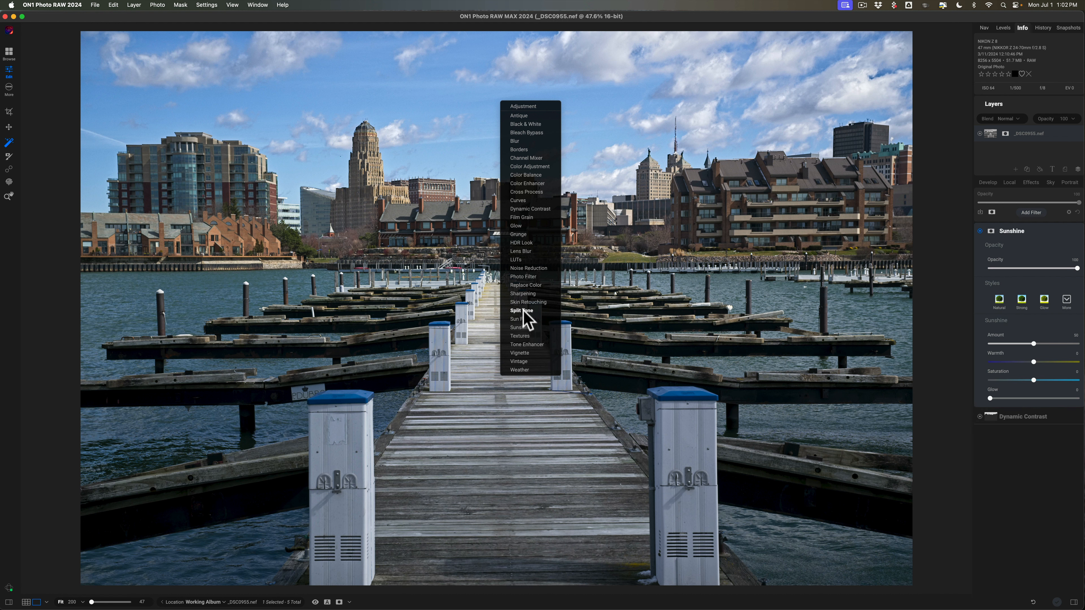
pyautogui.click(523, 294)
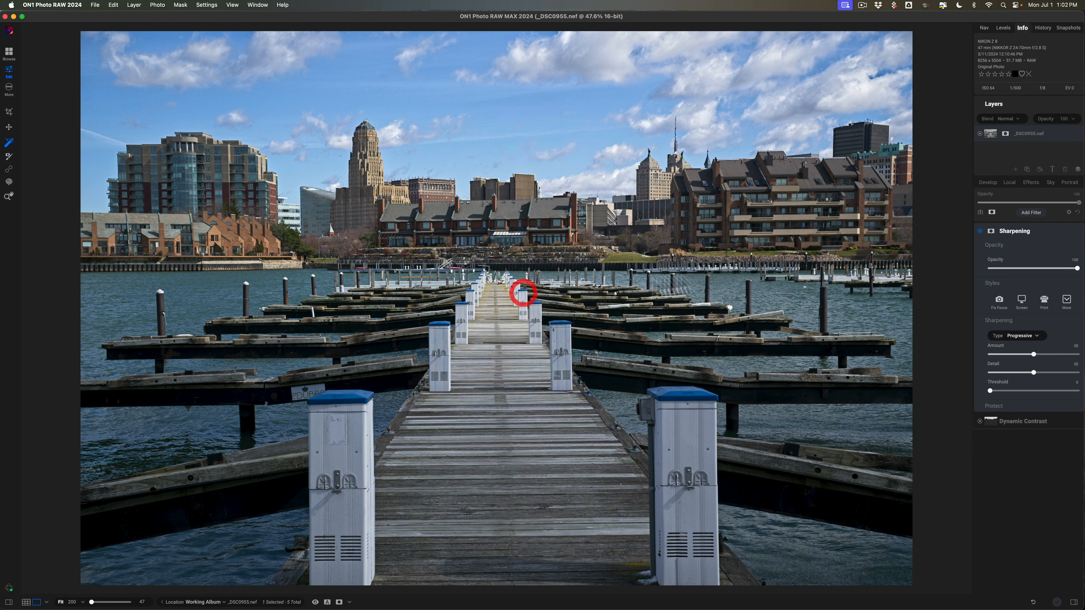
# - Set the sharpening type to Unsharp Mask with Halo 1.9 and Amount about 282
pyautogui.click(1022, 335)
pyautogui.click(1019, 343)
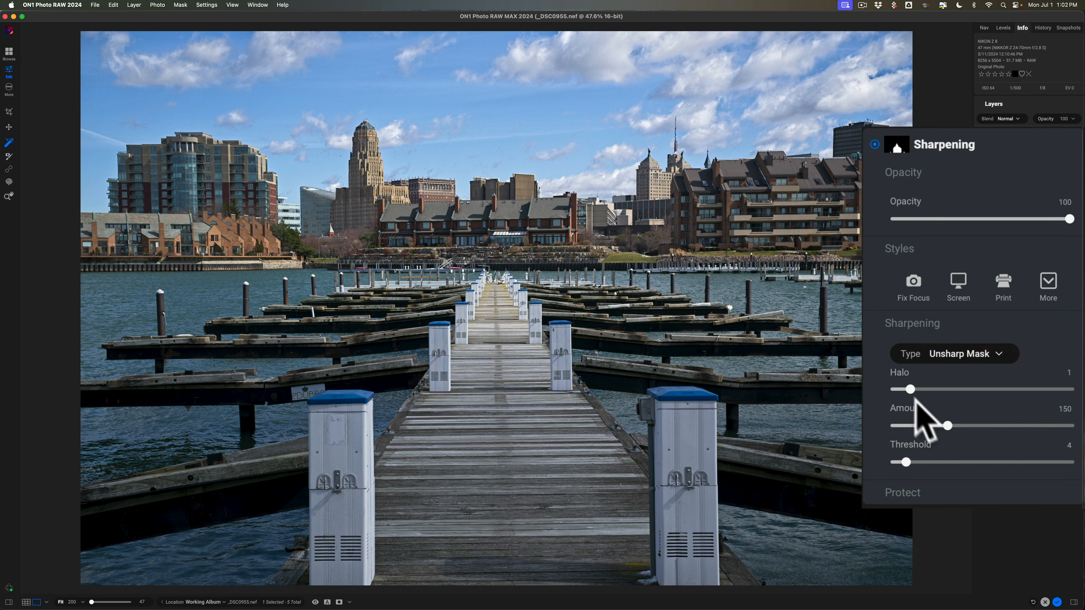
pyautogui.moveTo(910, 389); pyautogui.dragTo(924, 390)
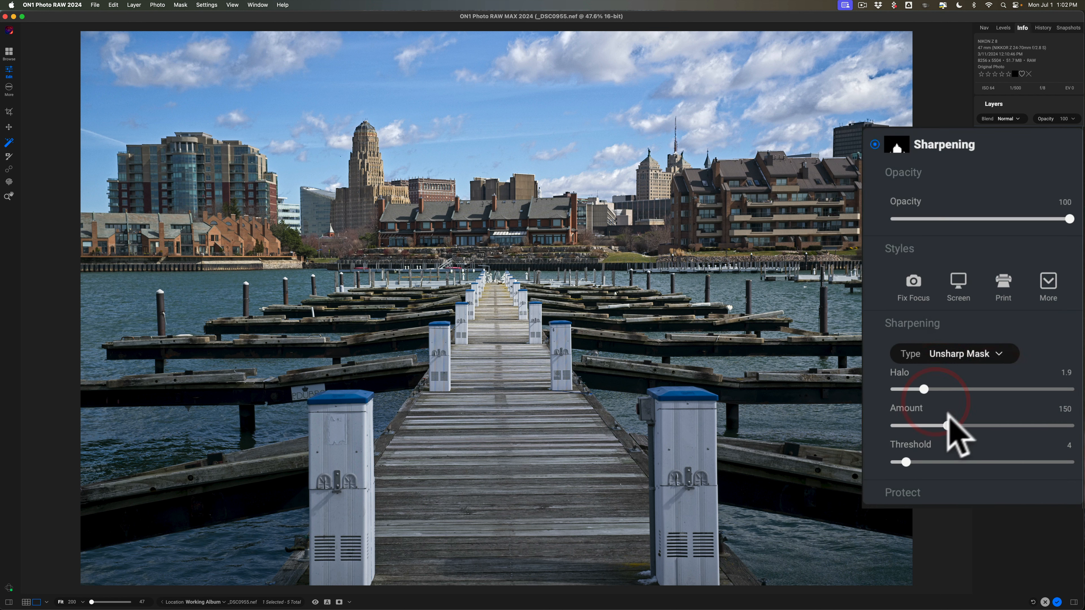
pyautogui.moveTo(947, 426); pyautogui.dragTo(992, 418)
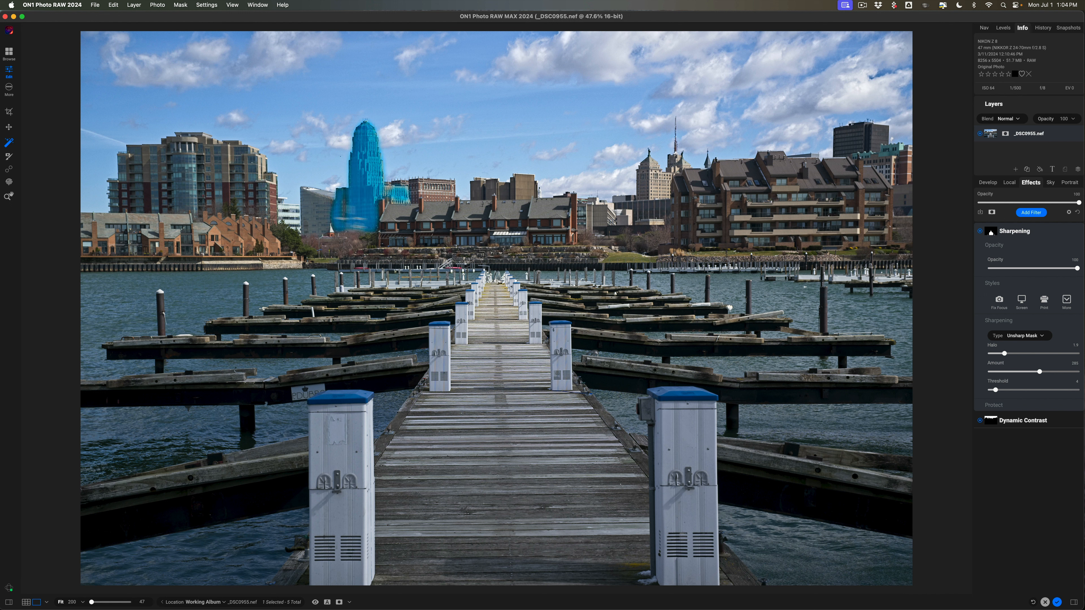
# - Return to the Working Album thumbnails and open _DSC1089.nef for editing
pyautogui.click(354, 216)
pyautogui.click(8, 52)
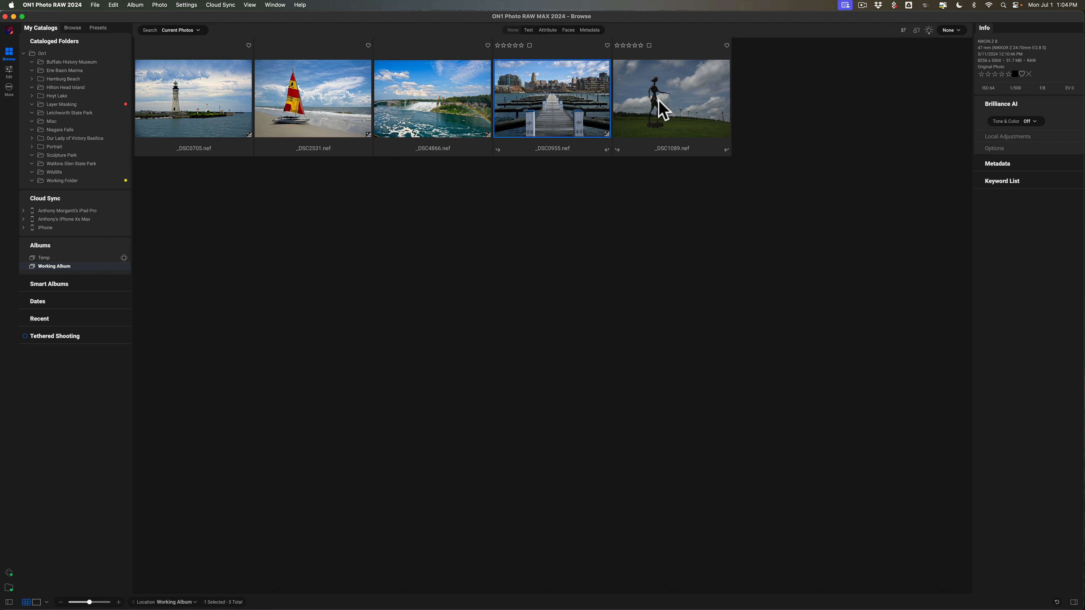
pyautogui.doubleClick(661, 105)
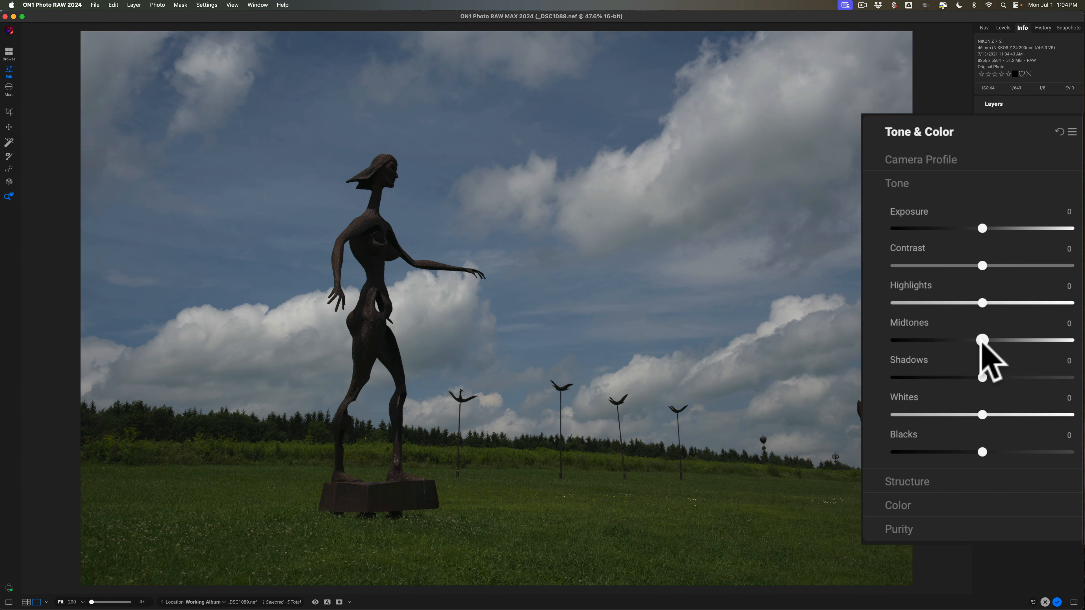
# - Set the statue photo's Midtones to 22, Shadows to 28, Highlights to -19, Whites to about 70 and Blacks to about -35
pyautogui.moveTo(982, 340); pyautogui.dragTo(1001, 340)
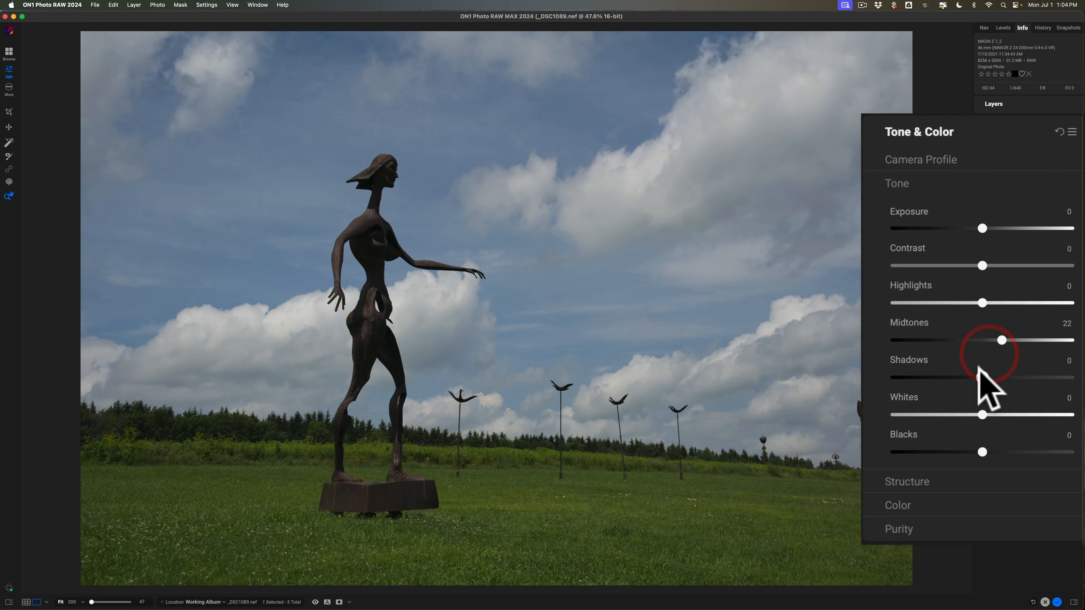
pyautogui.moveTo(981, 376); pyautogui.dragTo(1007, 377)
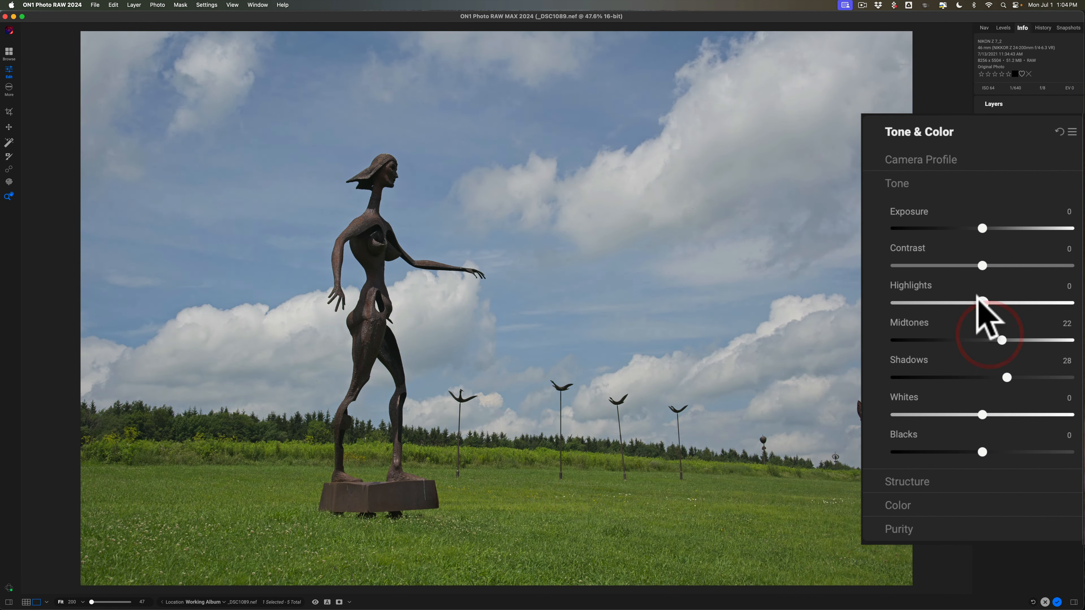
pyautogui.moveTo(978, 301); pyautogui.dragTo(964, 302)
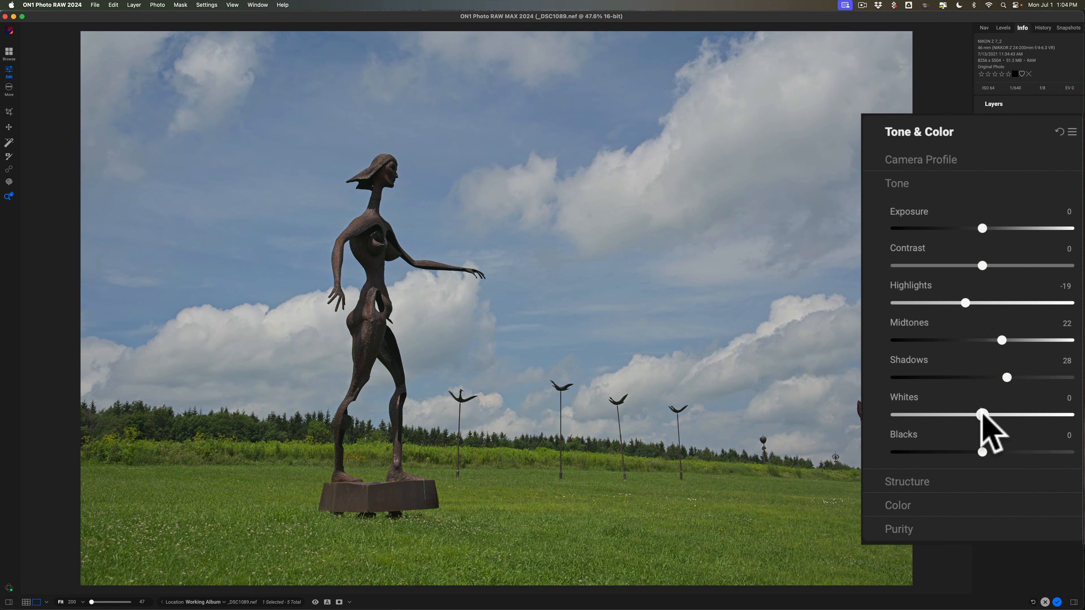
pyautogui.moveTo(982, 413); pyautogui.dragTo(1042, 432)
pyautogui.moveTo(982, 452); pyautogui.dragTo(950, 444)
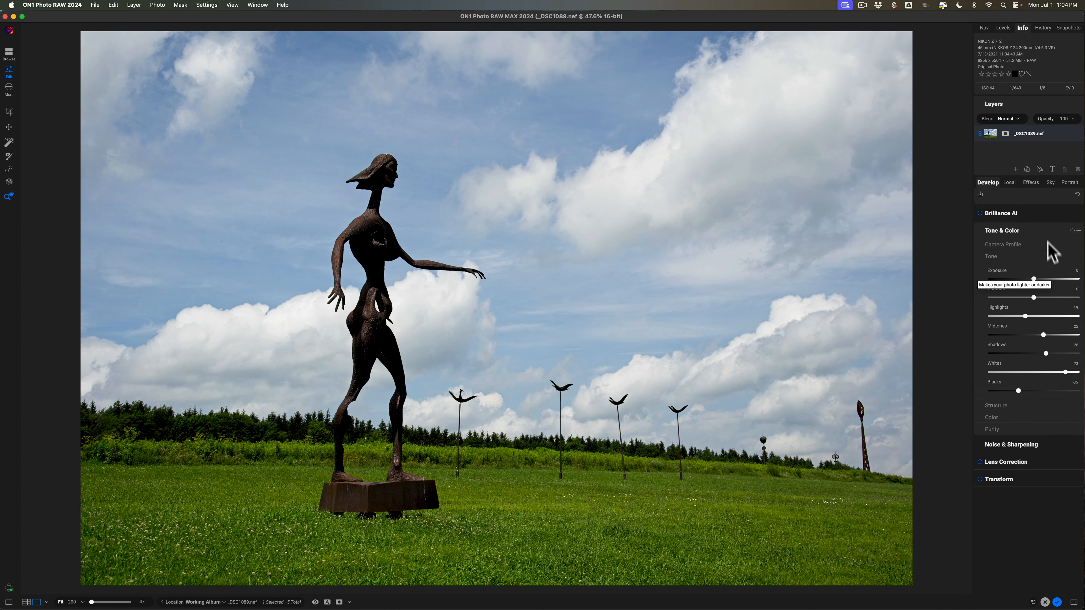
pyautogui.click(1046, 231)
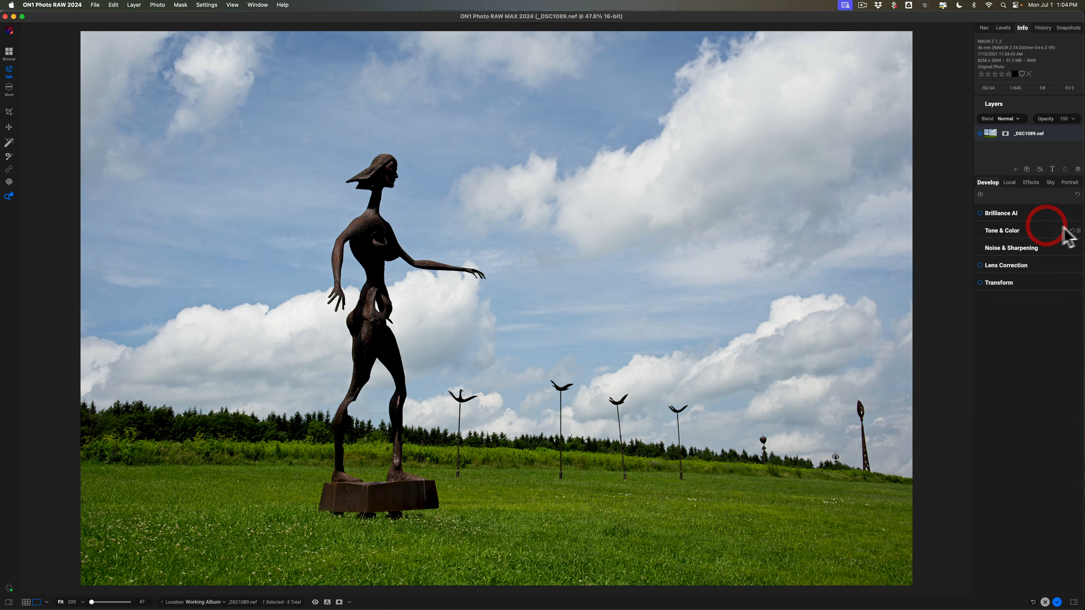
# - Add a Dynamic Contrast filter with its mask limited to the Sky region
pyautogui.click(6, 141)
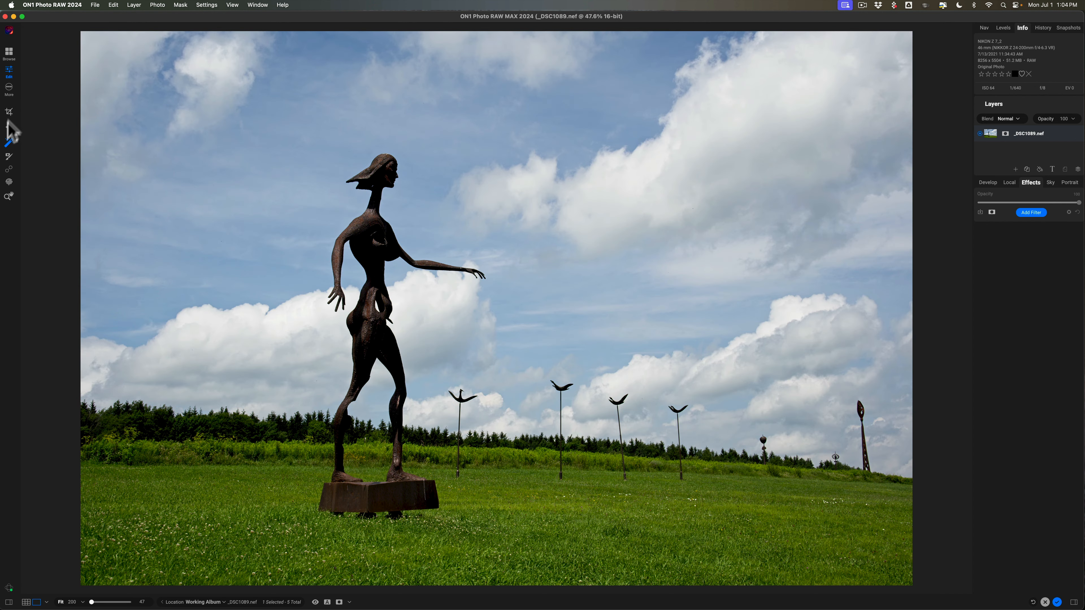
pyautogui.click(9, 195)
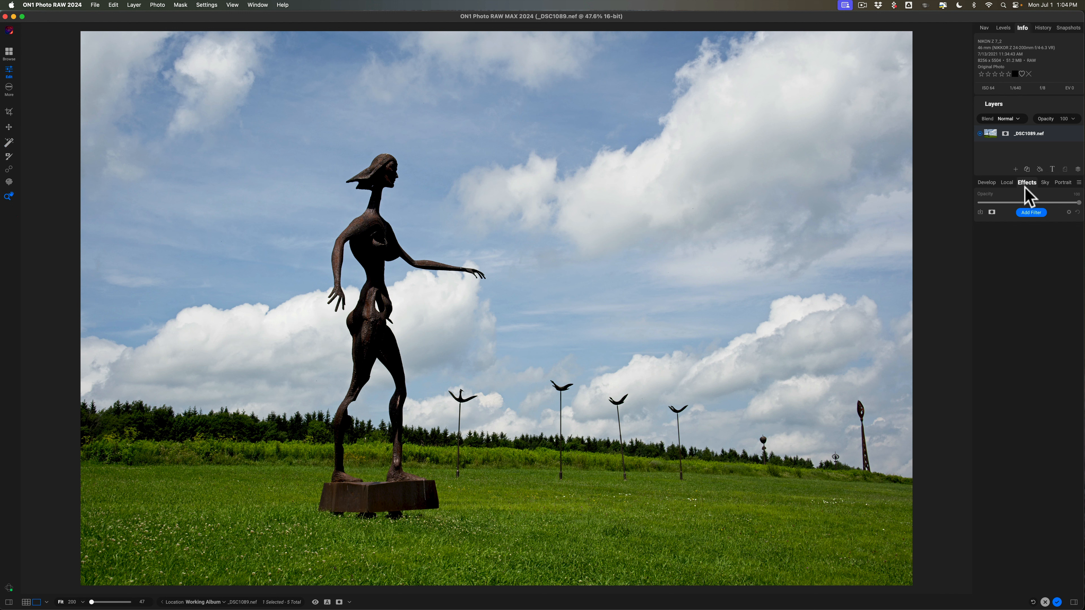
pyautogui.click(1030, 213)
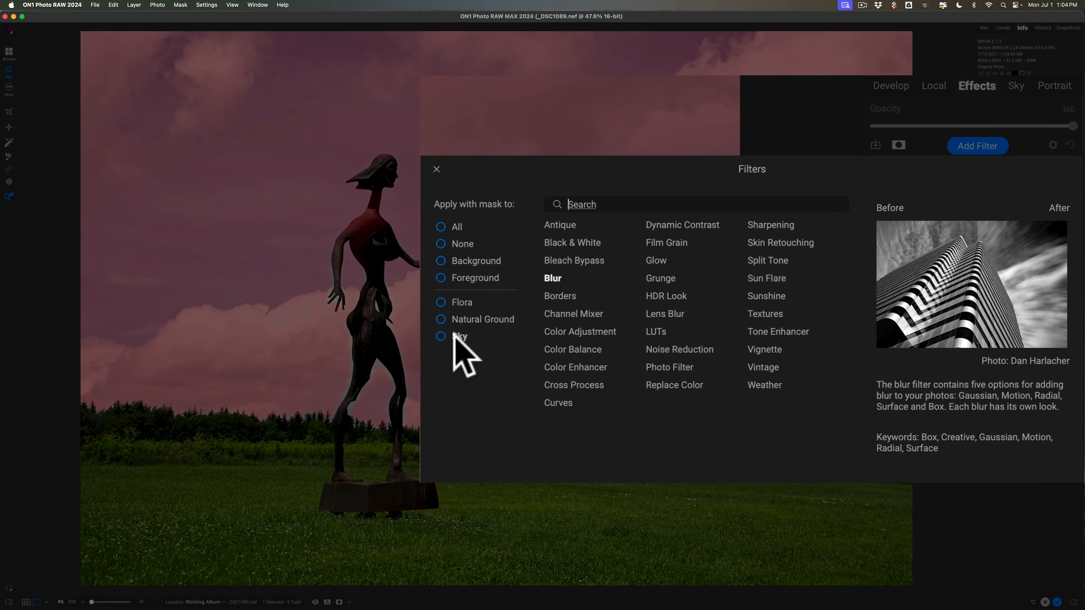
pyautogui.click(441, 336)
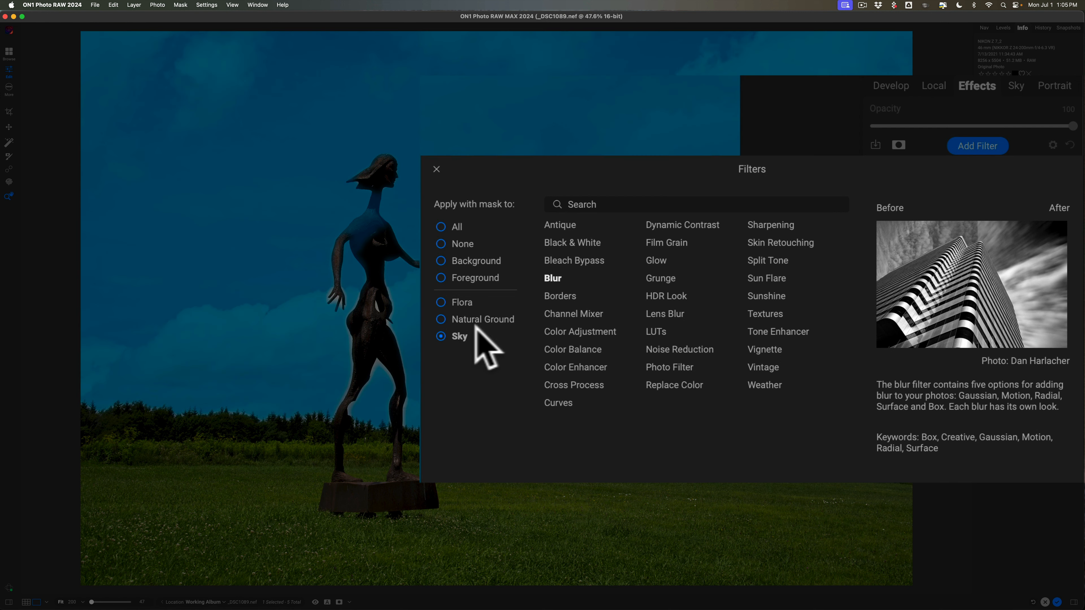
pyautogui.click(689, 225)
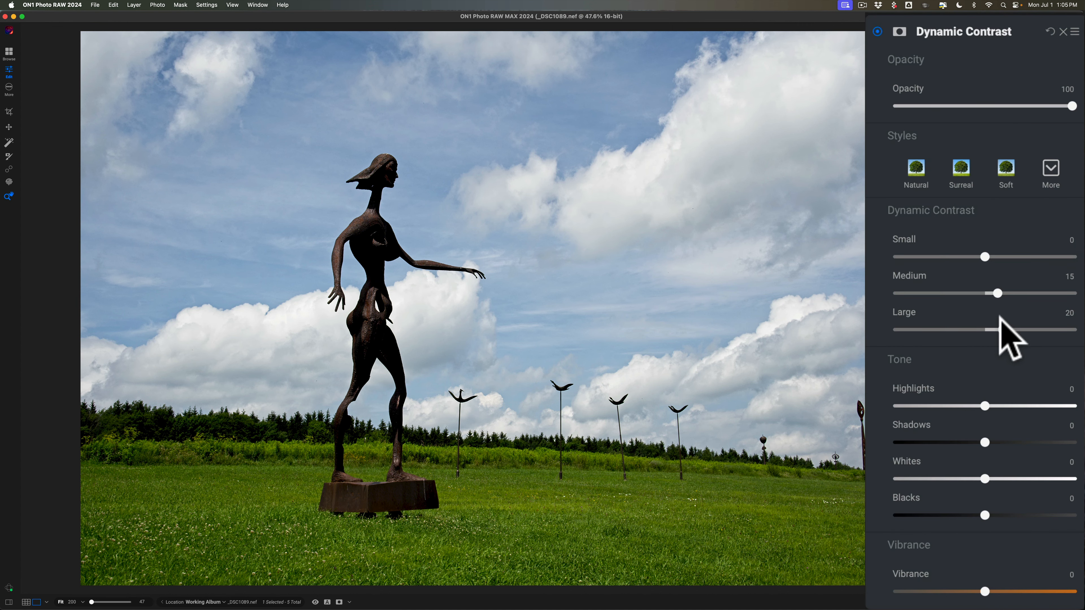
# - Set the sky's Dynamic Contrast to Medium 39 and Large 43, and raise its Vibrance to about 26
pyautogui.moveTo(1000, 305)
pyautogui.mouseDown()
pyautogui.moveTo(1017, 312)
pyautogui.moveTo(996, 293)
pyautogui.moveTo(1018, 293)
pyautogui.mouseUp()
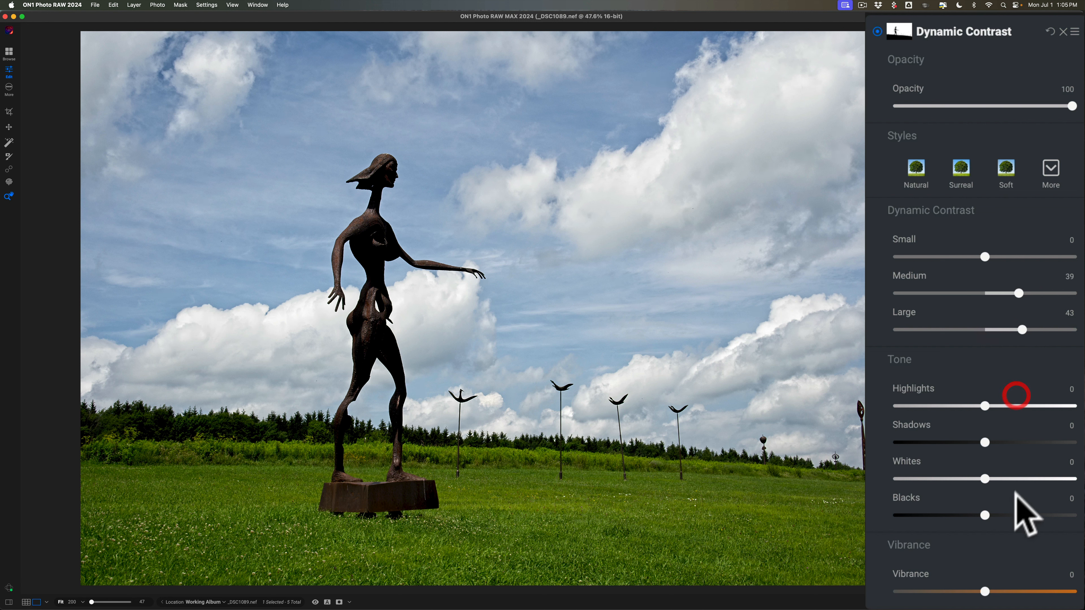
pyautogui.moveTo(986, 591); pyautogui.dragTo(1008, 590)
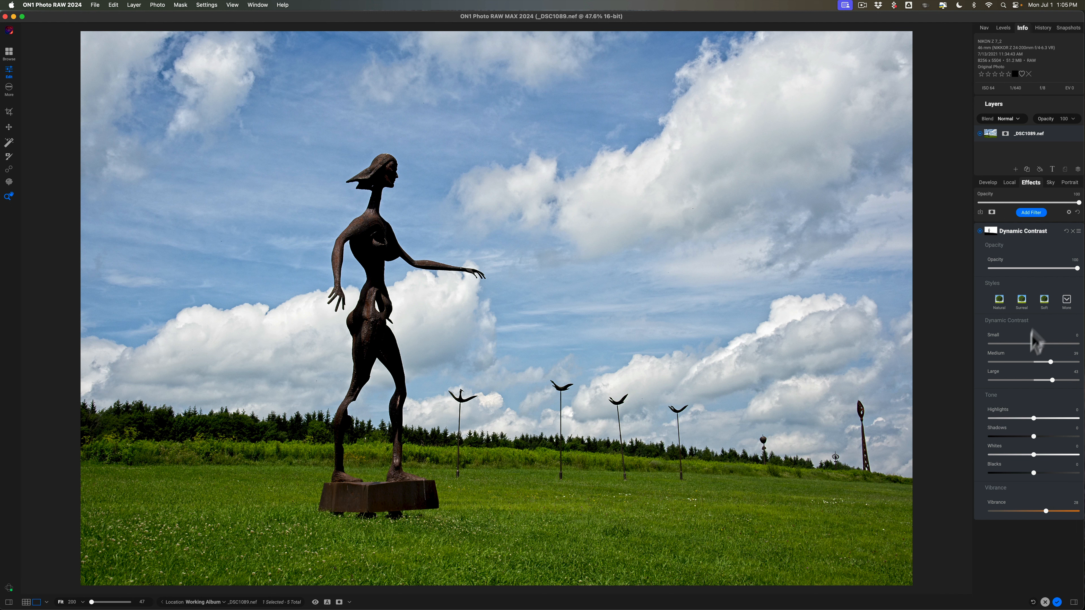
pyautogui.click(1032, 212)
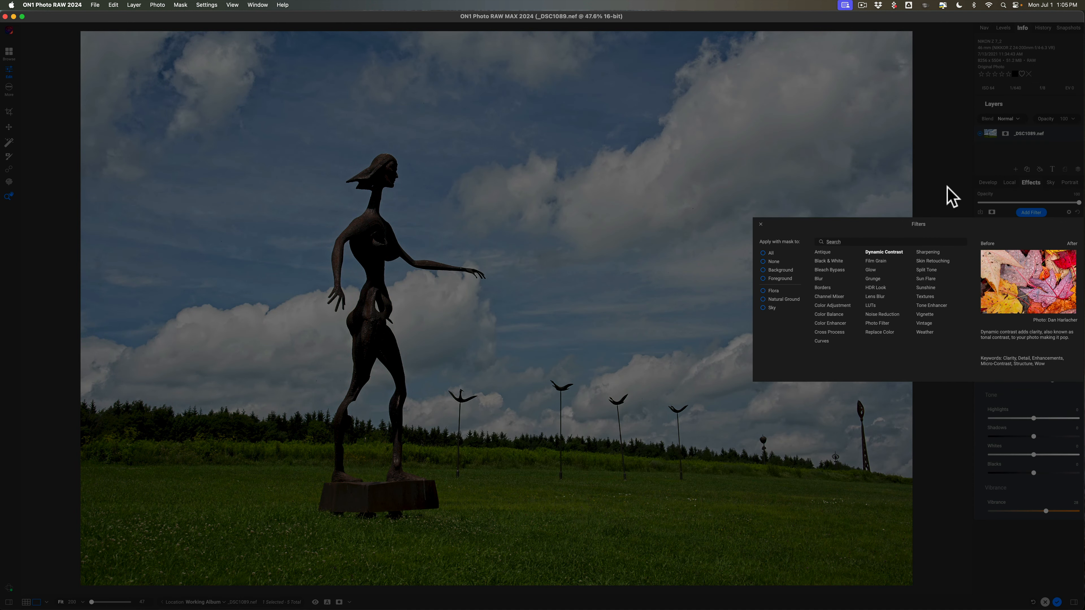
pyautogui.click(951, 196)
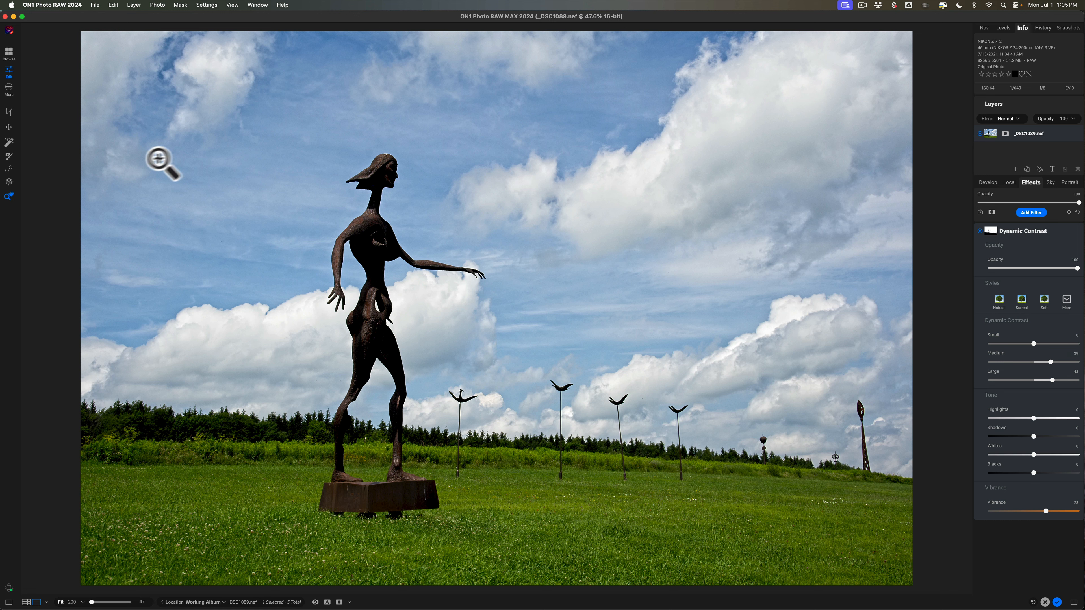
# - Super Select the large statue's whole figure together with the base it stands on
pyautogui.click(12, 143)
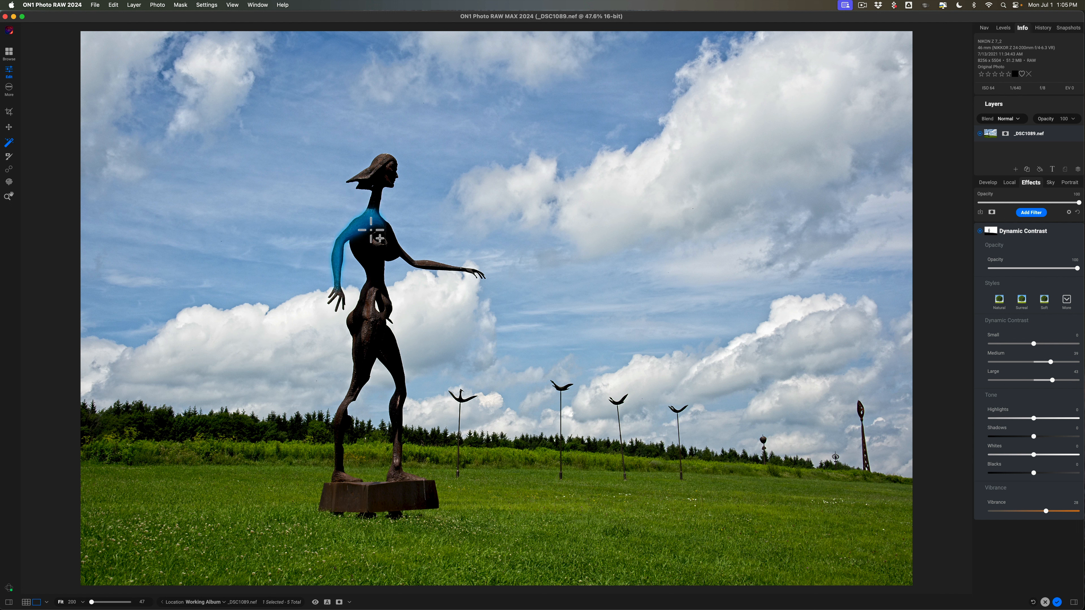
pyautogui.click(370, 231)
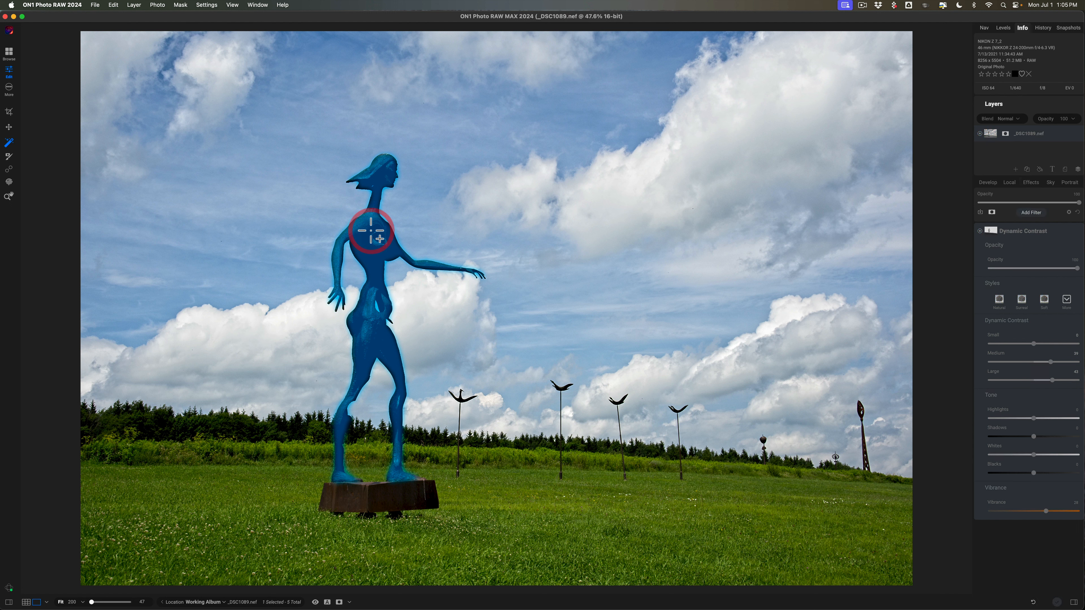
pyautogui.click(392, 491)
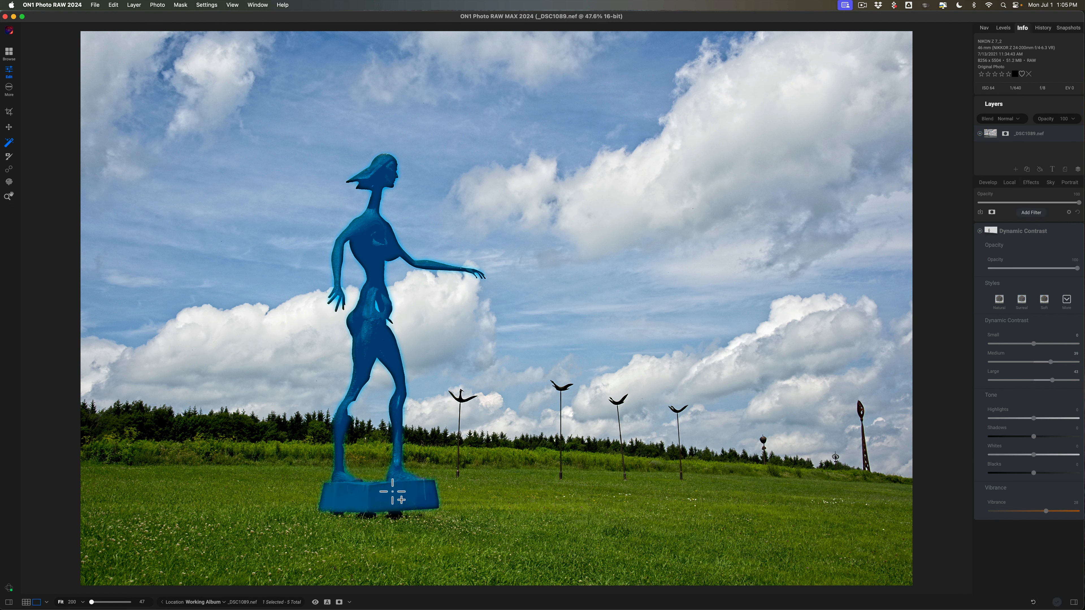
# - Add a Tone Enhancer to the selected statue with Exposure 0.65, Shadows 26, Blacks 16, Whites -8 and Clarity about 34
pyautogui.rightClick(374, 268)
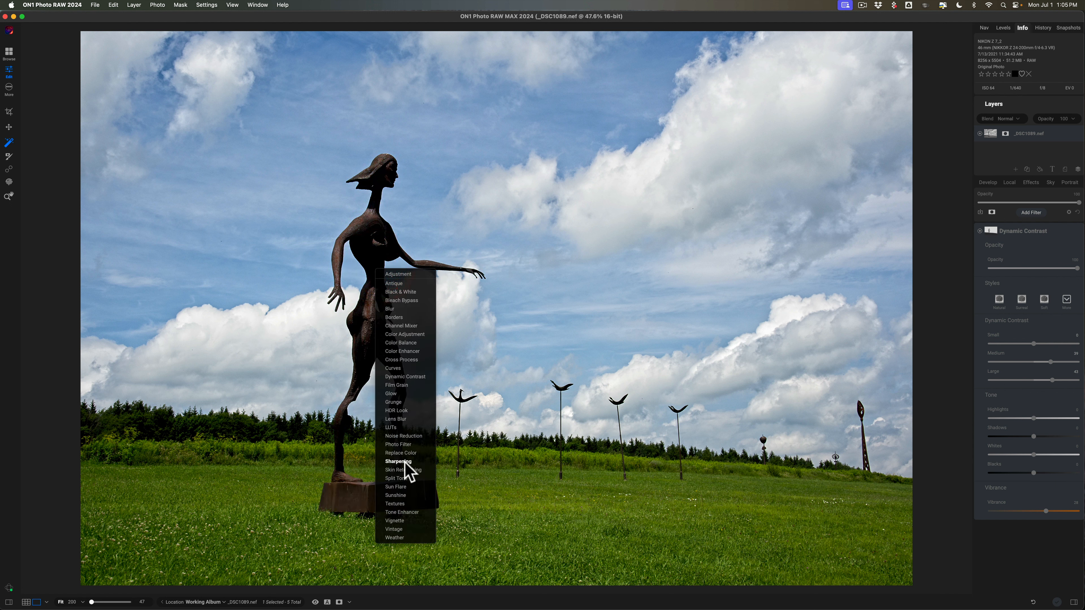
pyautogui.click(405, 511)
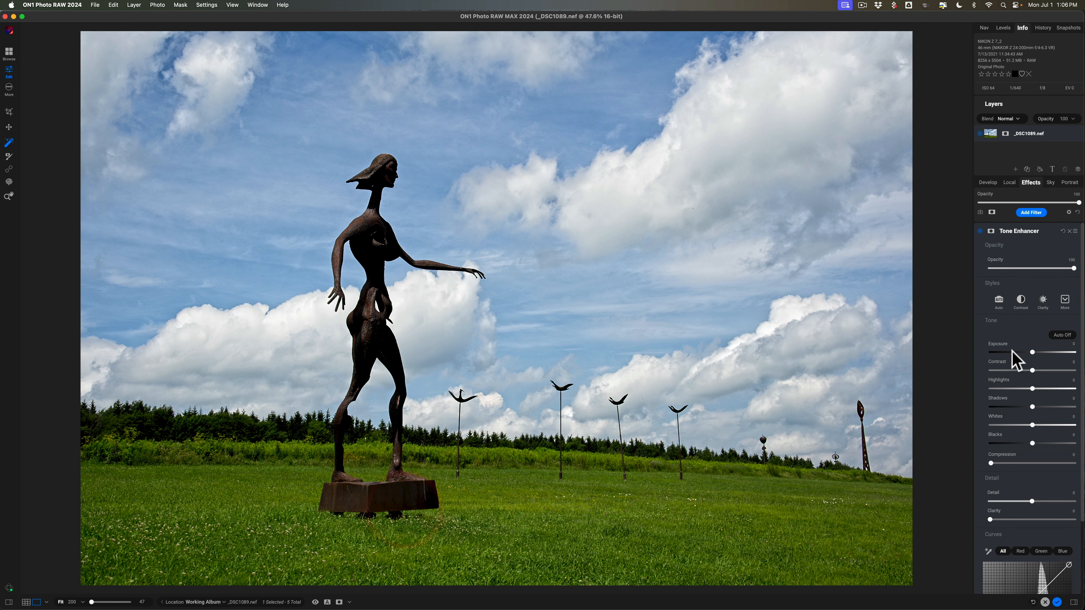
pyautogui.moveTo(1024, 337); pyautogui.dragTo(1031, 337)
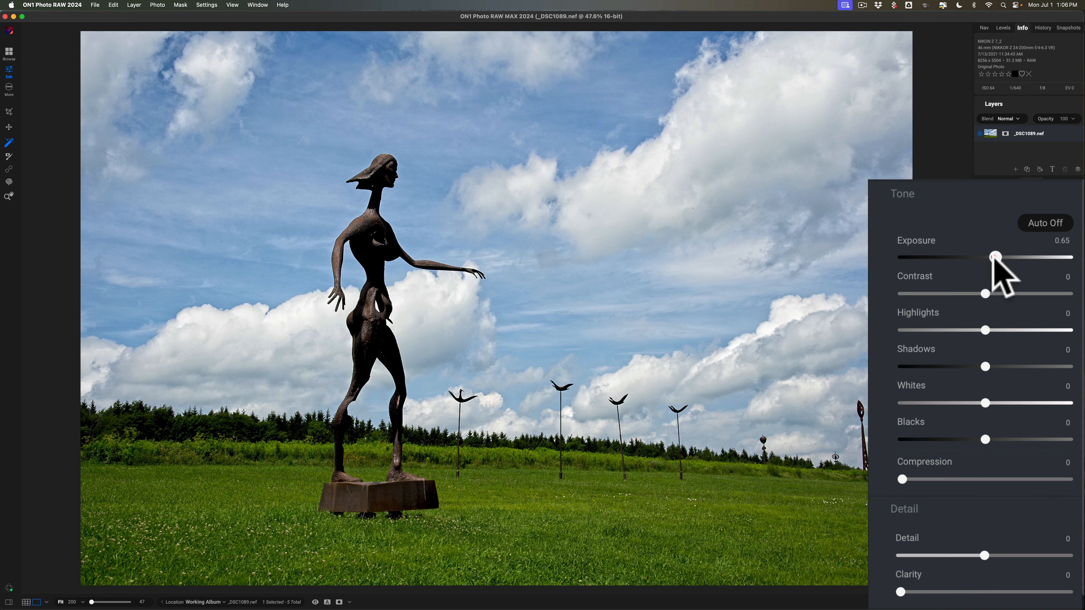
pyautogui.moveTo(982, 364); pyautogui.dragTo(1027, 361)
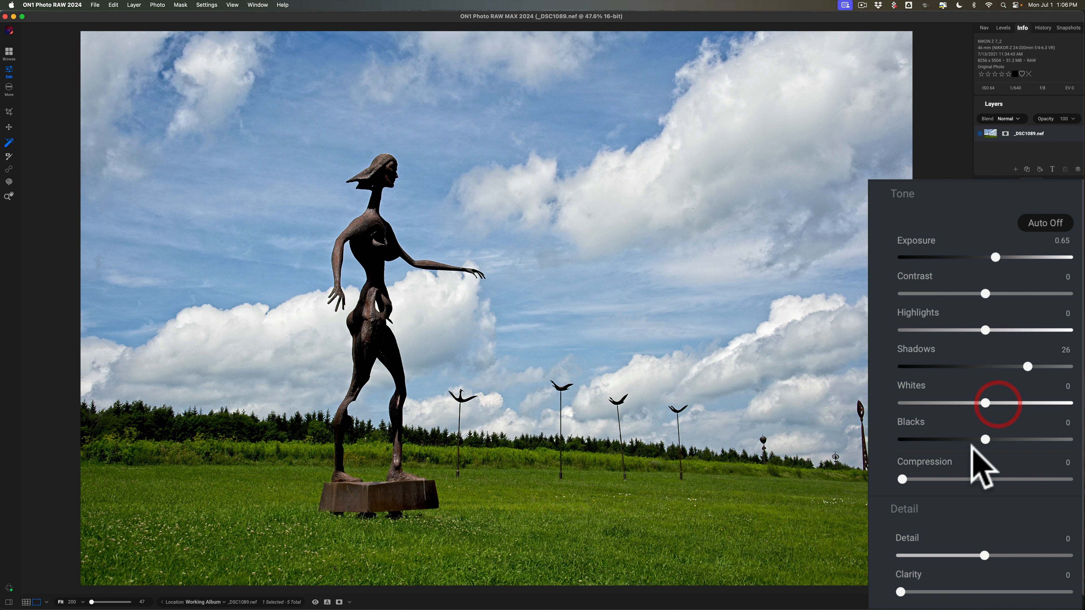
pyautogui.moveTo(982, 440); pyautogui.dragTo(1015, 440)
pyautogui.moveTo(984, 402); pyautogui.dragTo(968, 399)
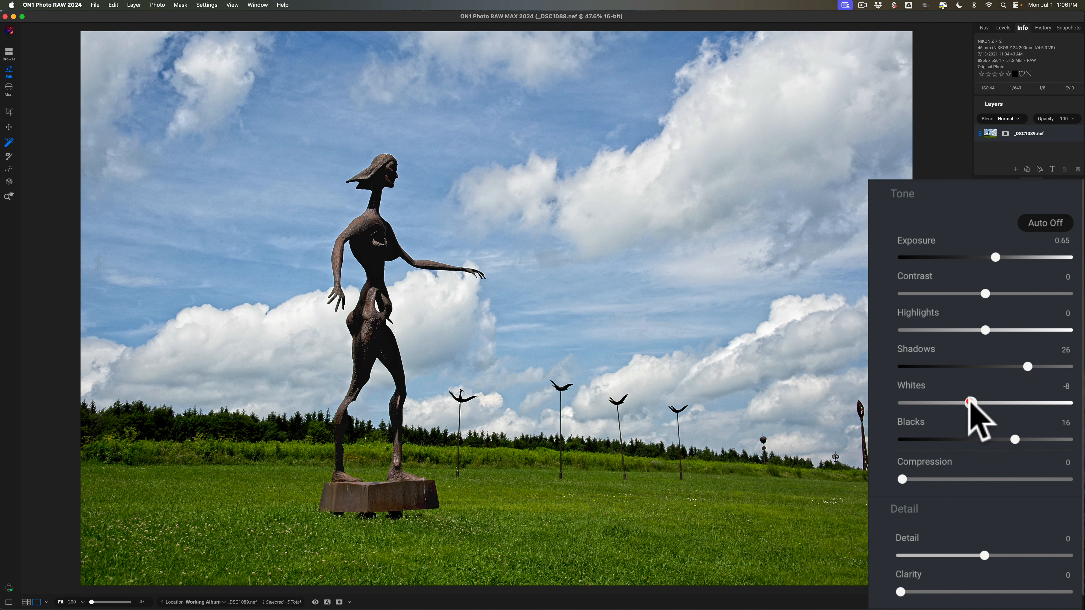
pyautogui.moveTo(900, 591); pyautogui.dragTo(968, 563)
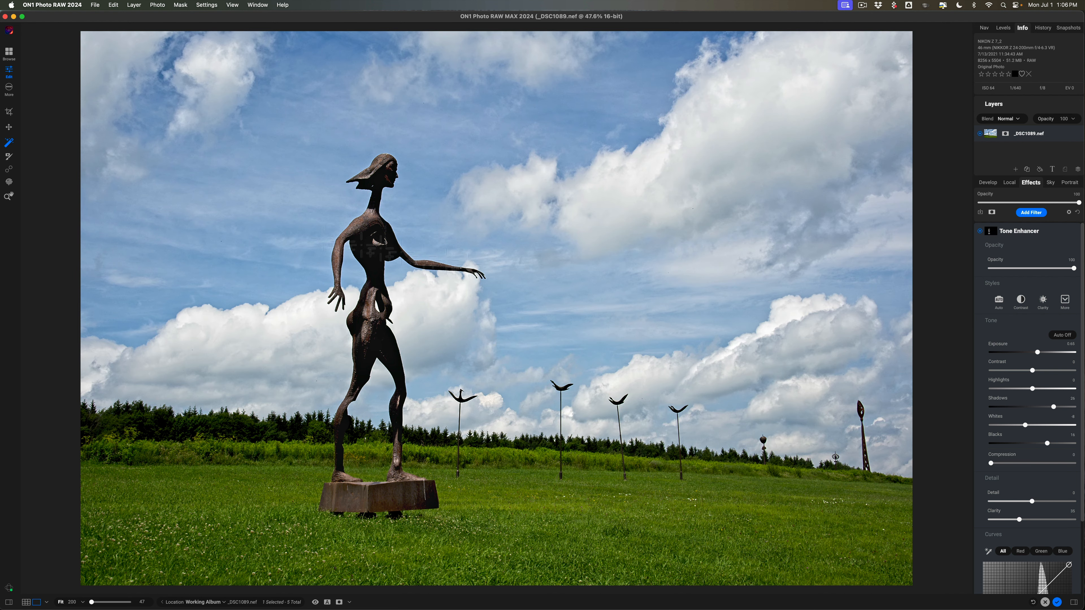
pyautogui.click(8, 196)
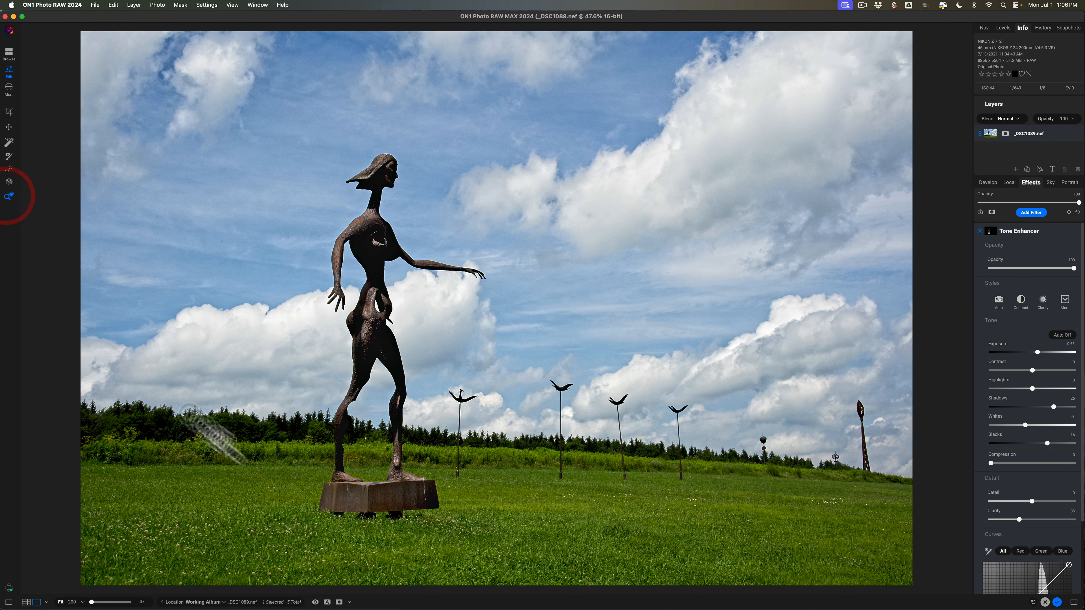
# - Add a Color Enhancer filter with its mask limited to the Flora and Natural Ground regions
pyautogui.click(1031, 213)
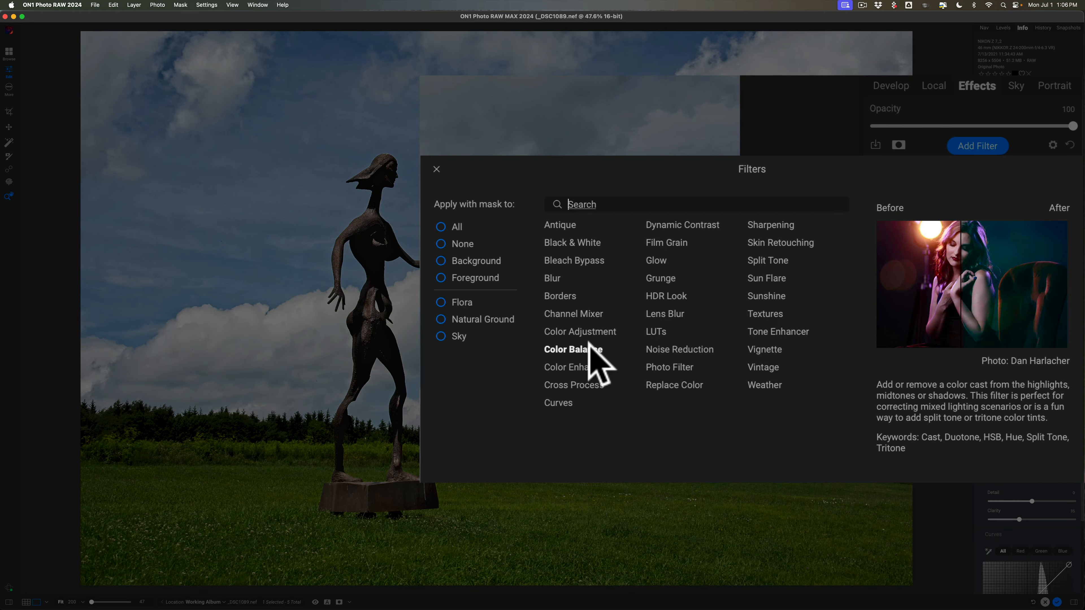
pyautogui.click(457, 302)
pyautogui.click(459, 319)
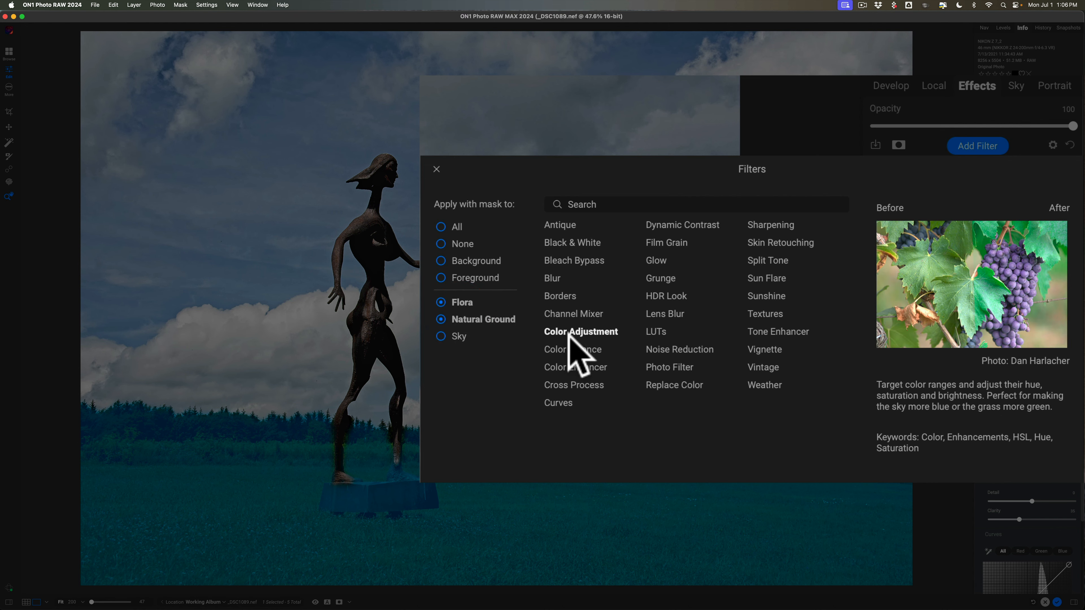
pyautogui.click(575, 364)
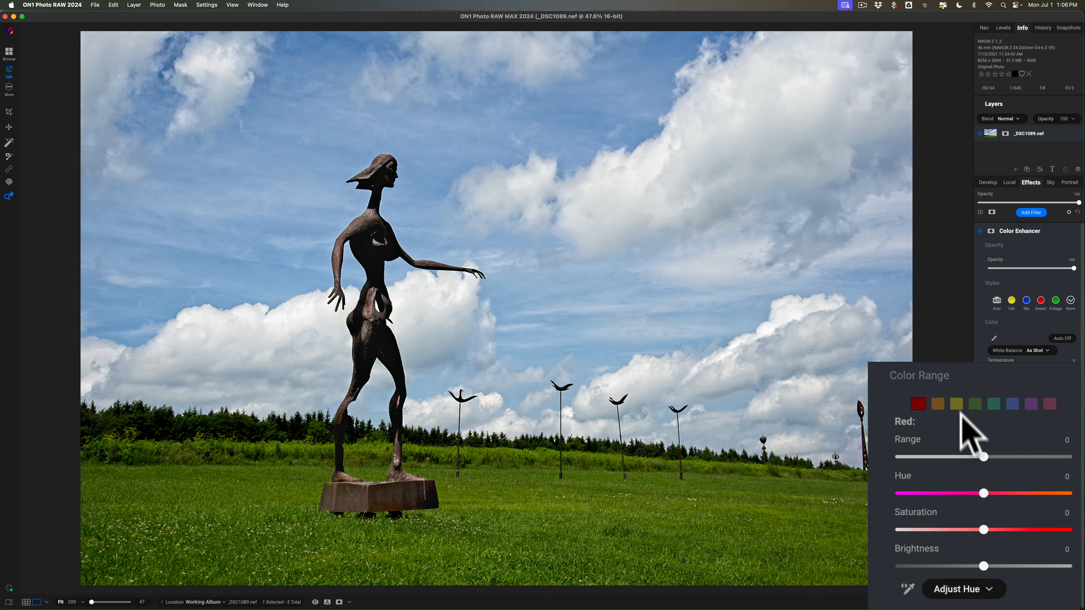
# - Set the Color Enhancer's Yellow range to Saturation 14 and Brightness 28
pyautogui.click(956, 400)
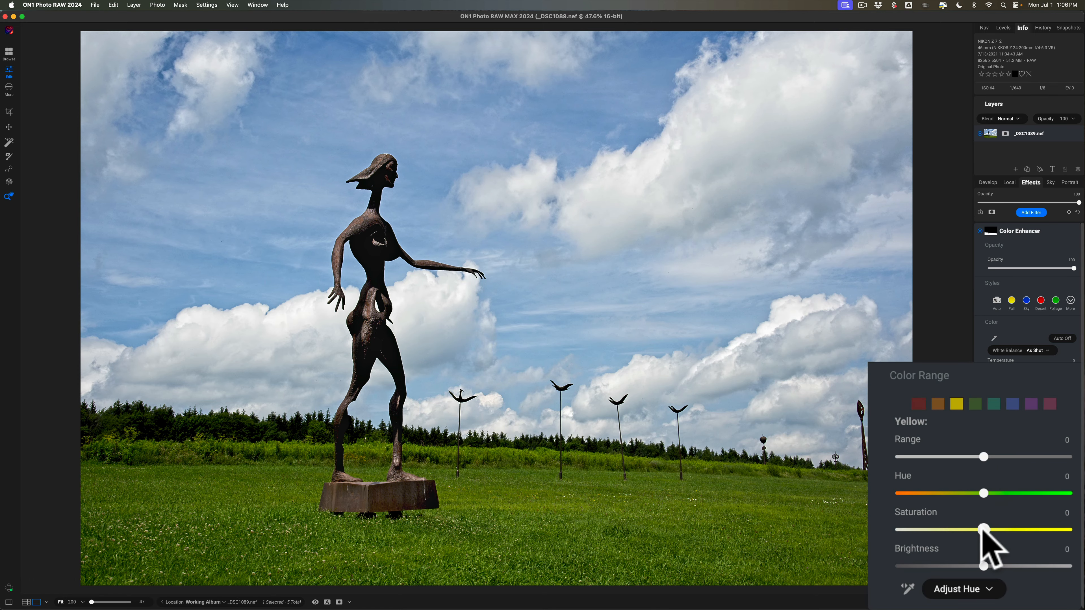
pyautogui.moveTo(992, 523); pyautogui.dragTo(1012, 527)
pyautogui.moveTo(985, 566); pyautogui.dragTo(1028, 565)
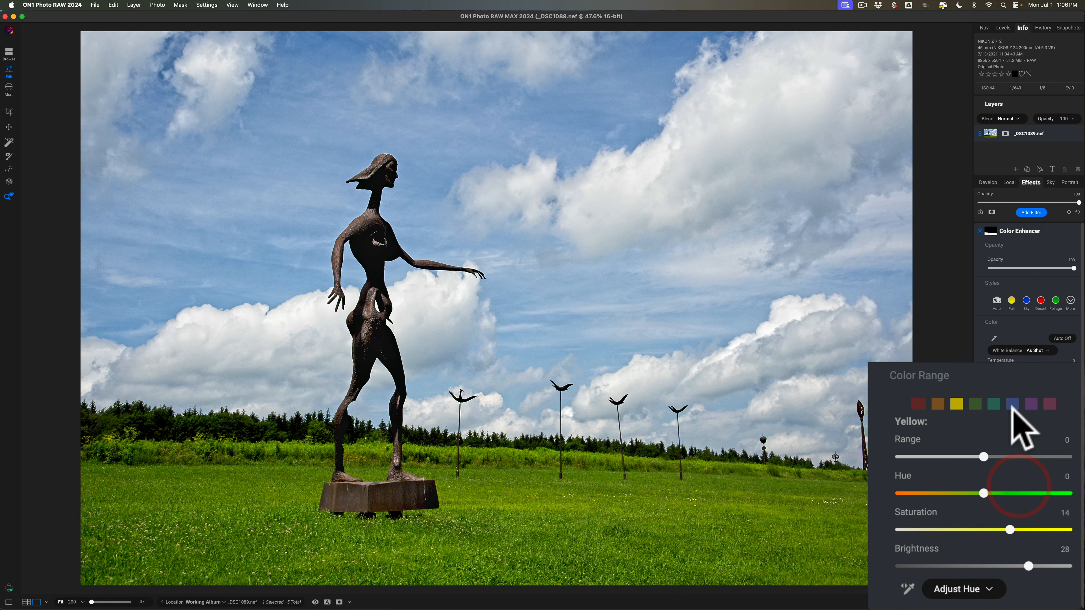
pyautogui.moveTo(983, 449); pyautogui.dragTo(867, 444)
# - Set the Color Enhancer's Green range to Saturation 6 and Brightness -100
pyautogui.click(975, 404)
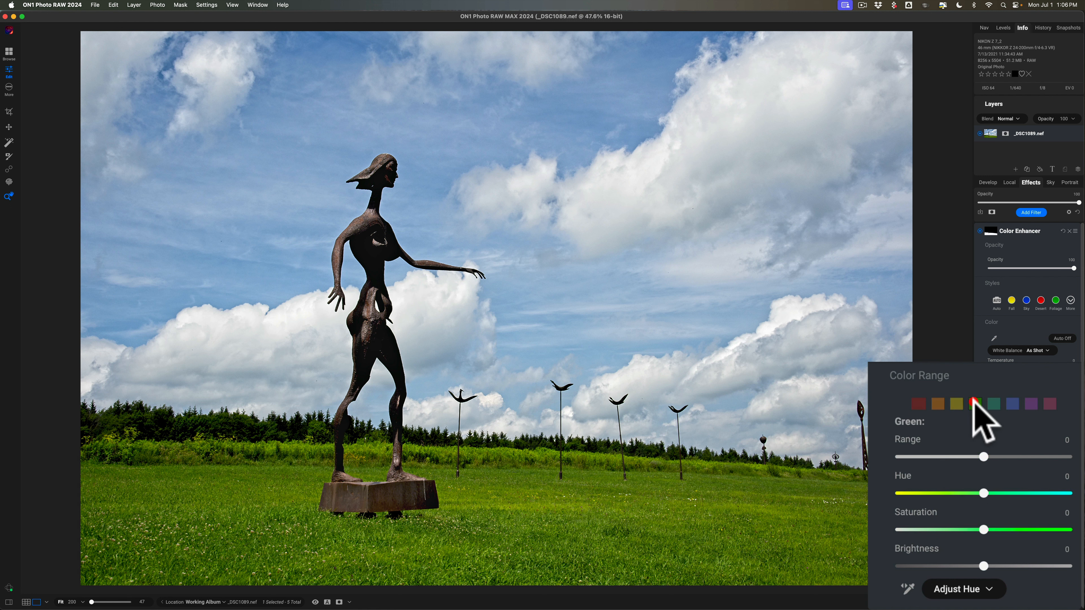
pyautogui.click(983, 456)
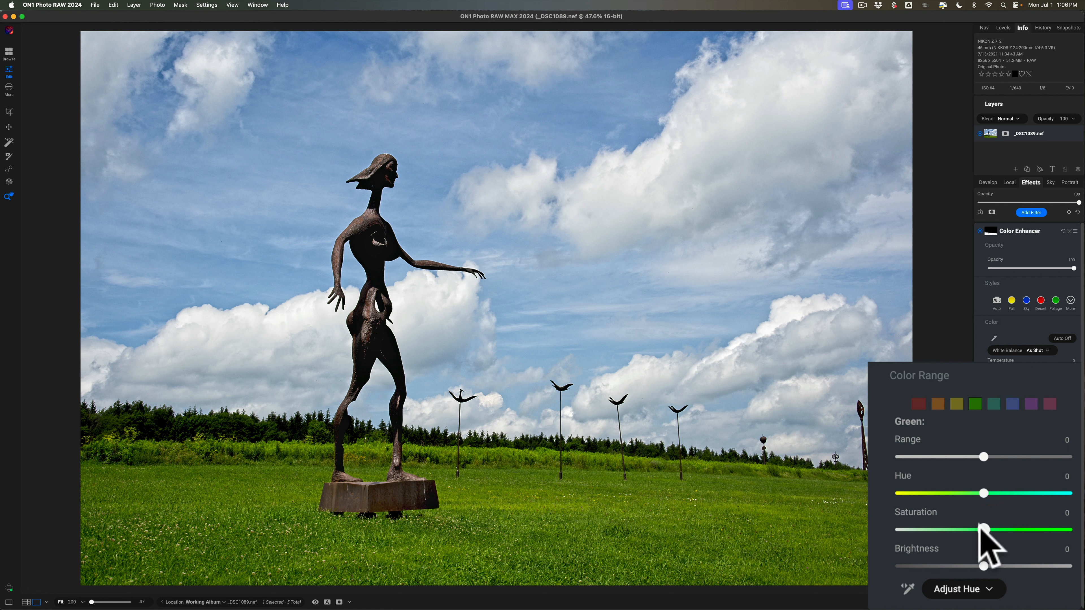
pyautogui.moveTo(982, 529); pyautogui.dragTo(883, 558)
pyautogui.click(982, 562)
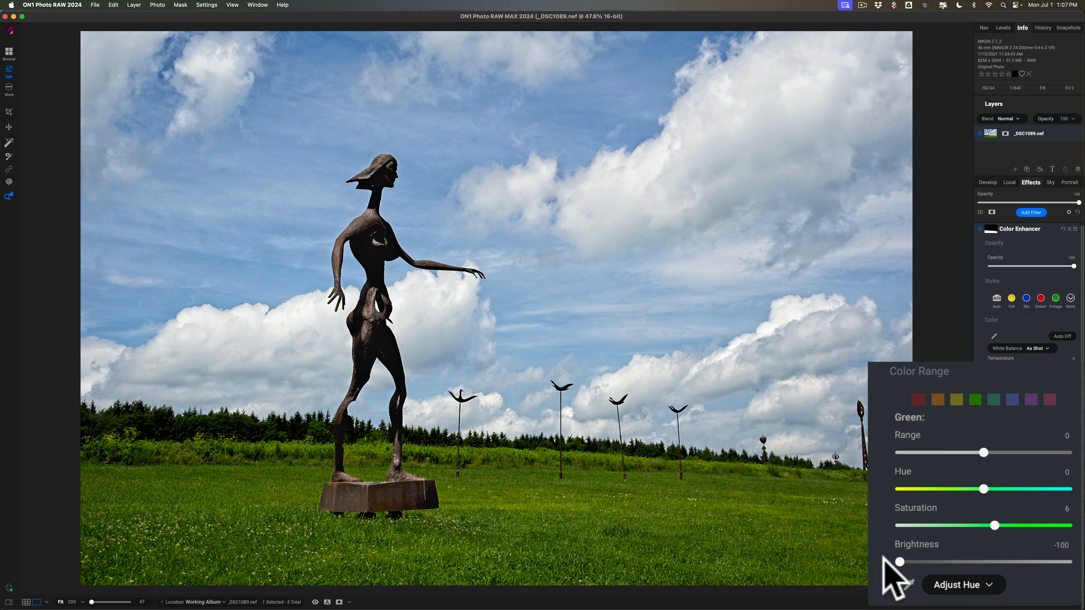
pyautogui.click(981, 438)
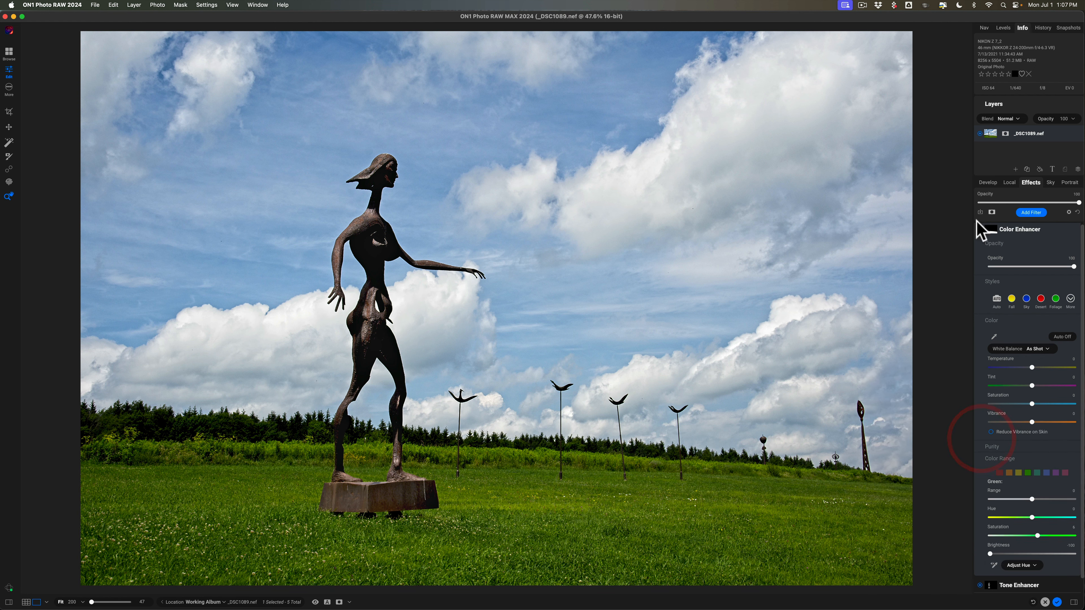
# - Compare the grass and trees with the Color Enhancer off and on, and collapse the filter's settings
pyautogui.click(980, 228)
pyautogui.click(980, 229)
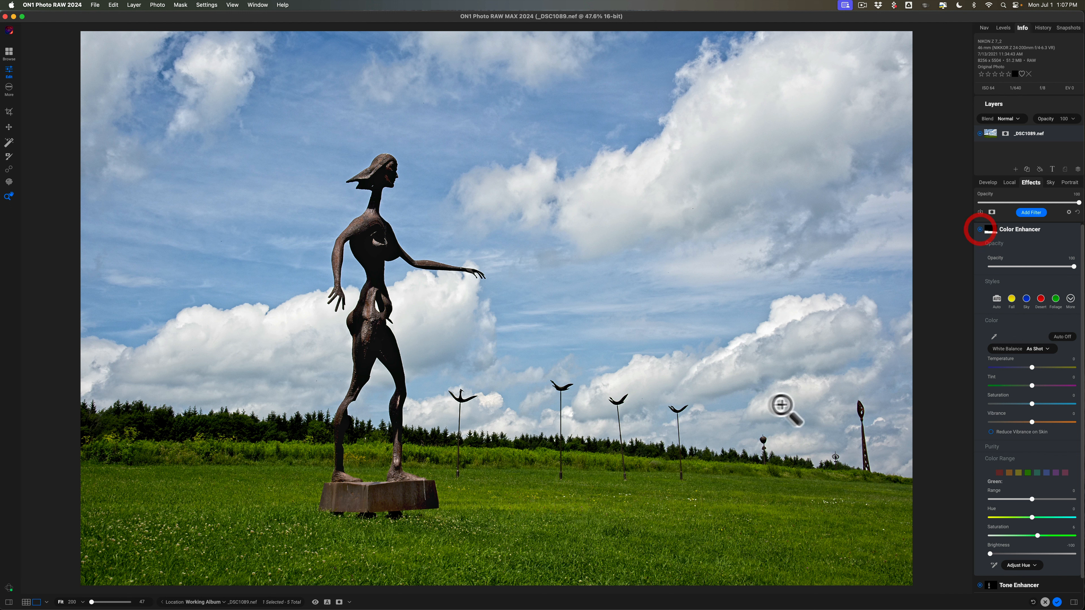
pyautogui.click(1047, 229)
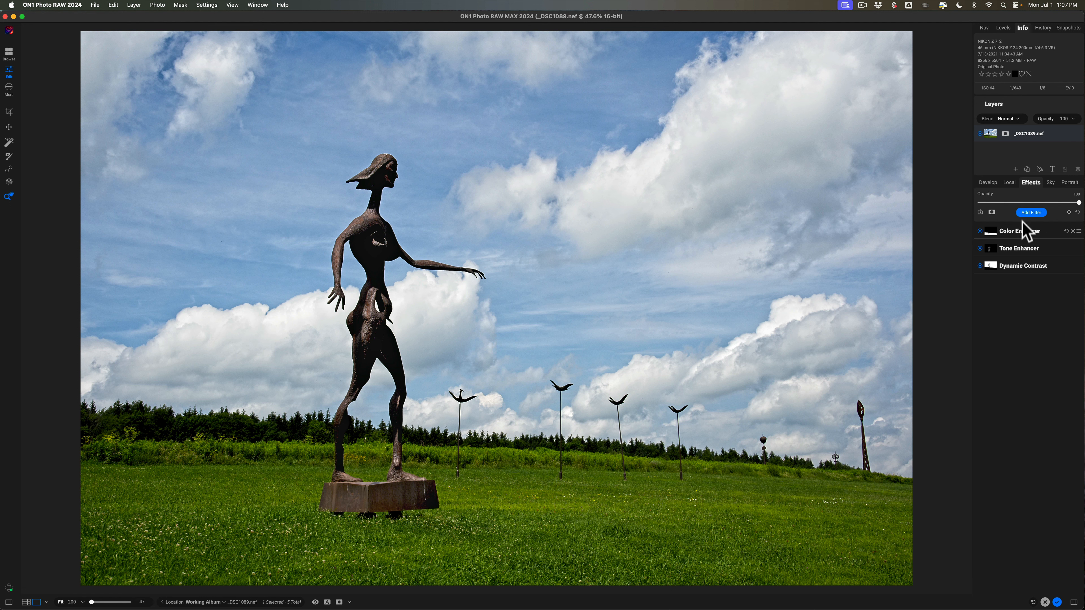
# - Add a Sunshine filter to the whole photo using the Strong style
pyautogui.click(1029, 213)
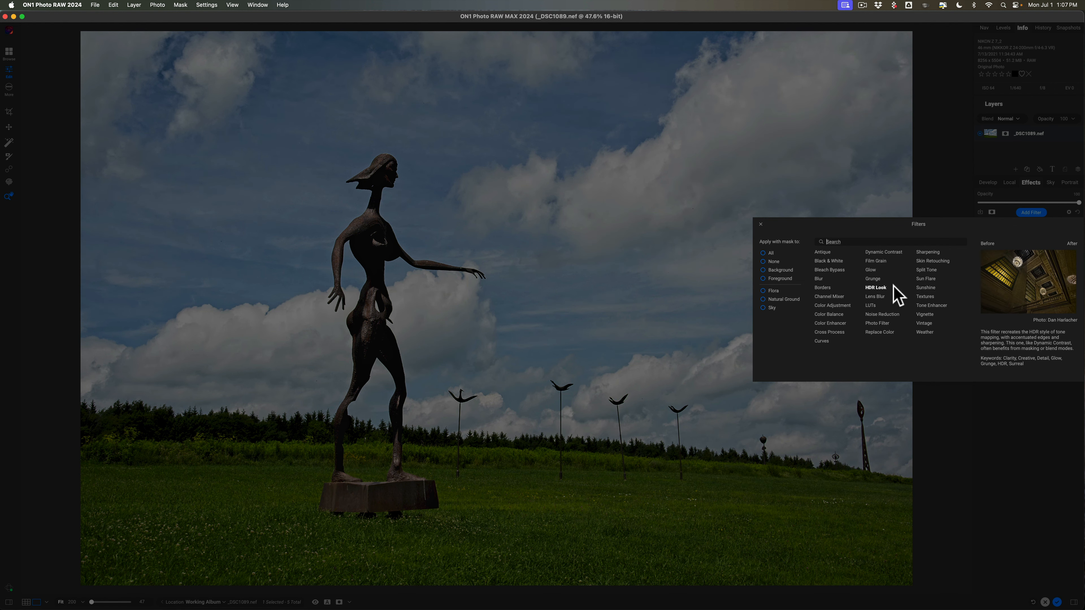
pyautogui.click(930, 289)
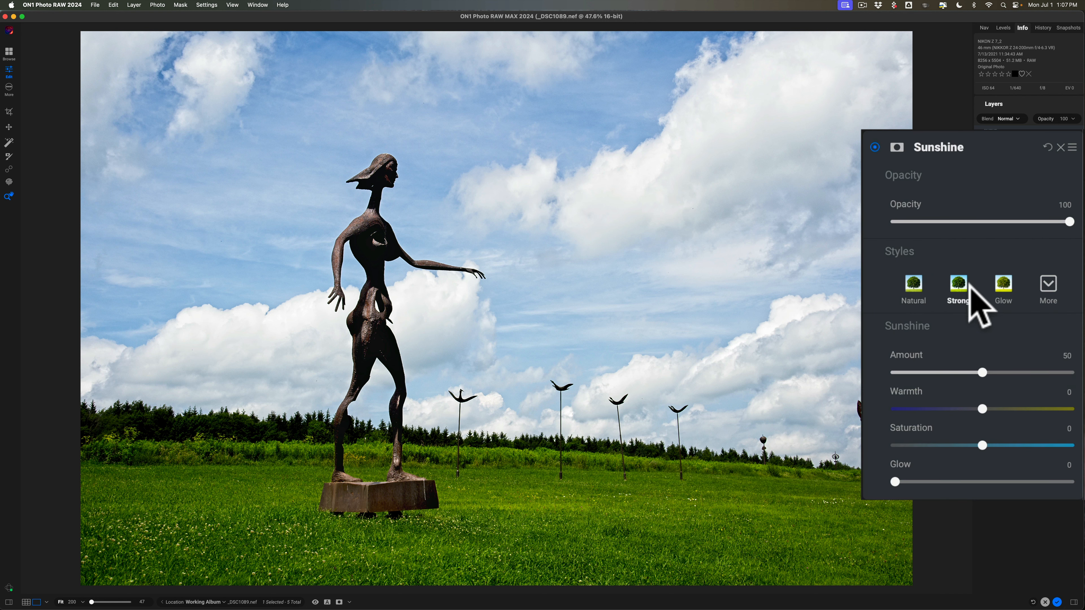
pyautogui.click(1021, 299)
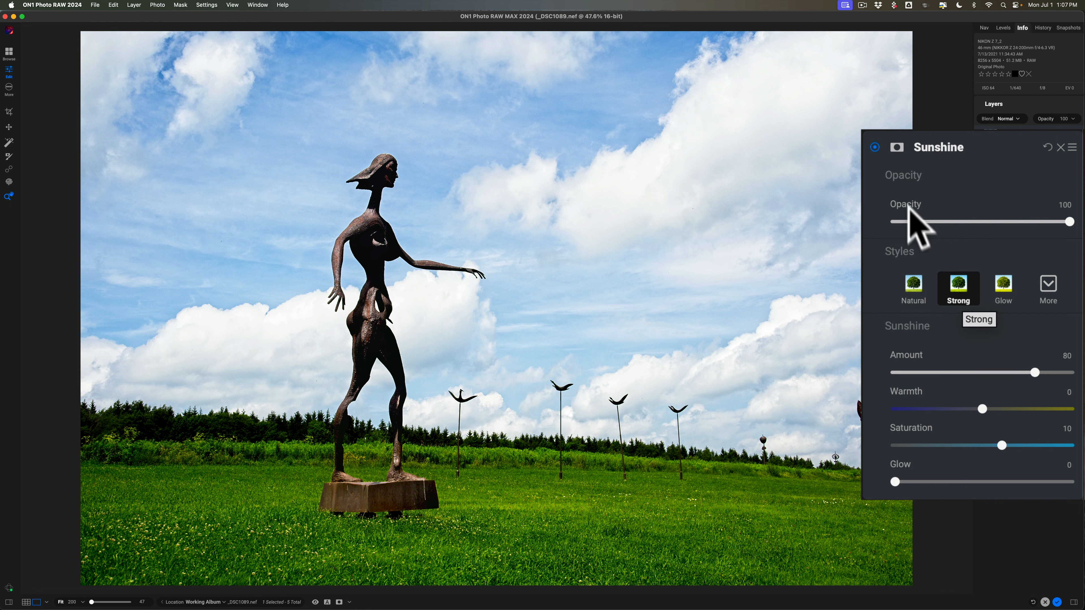
# - Limit the Sunshine filter's mask to the Sky region by applying it with Mask AI set to Paint In
pyautogui.click(897, 144)
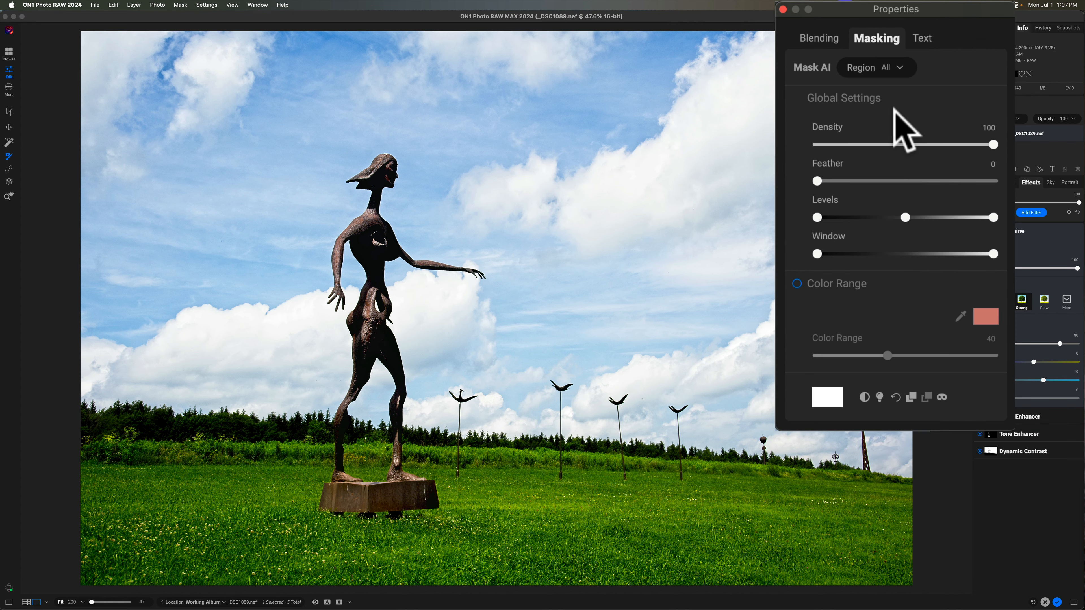
pyautogui.click(900, 67)
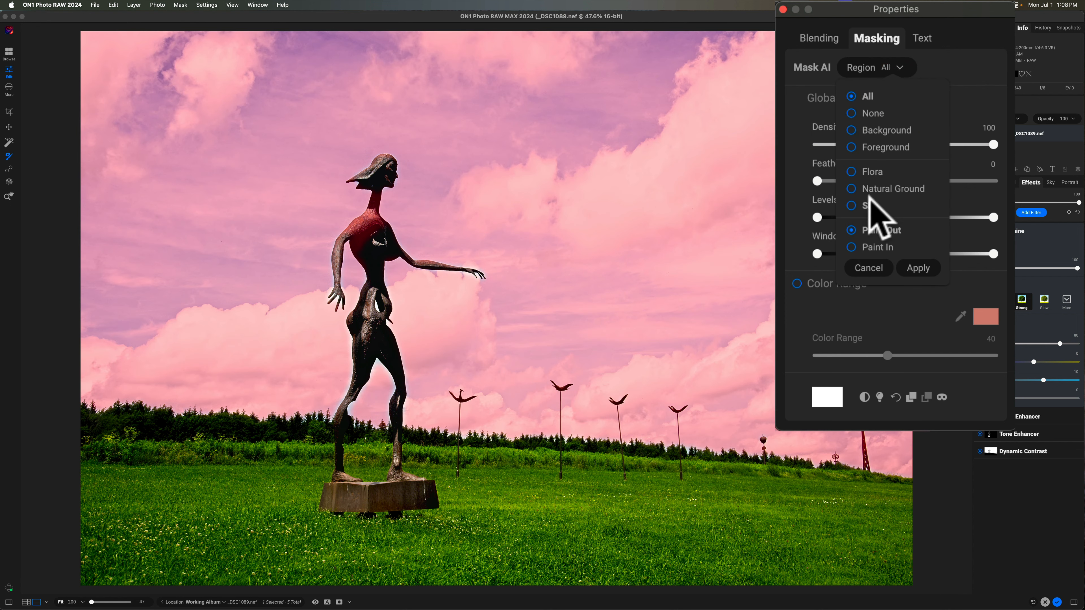
pyautogui.click(870, 206)
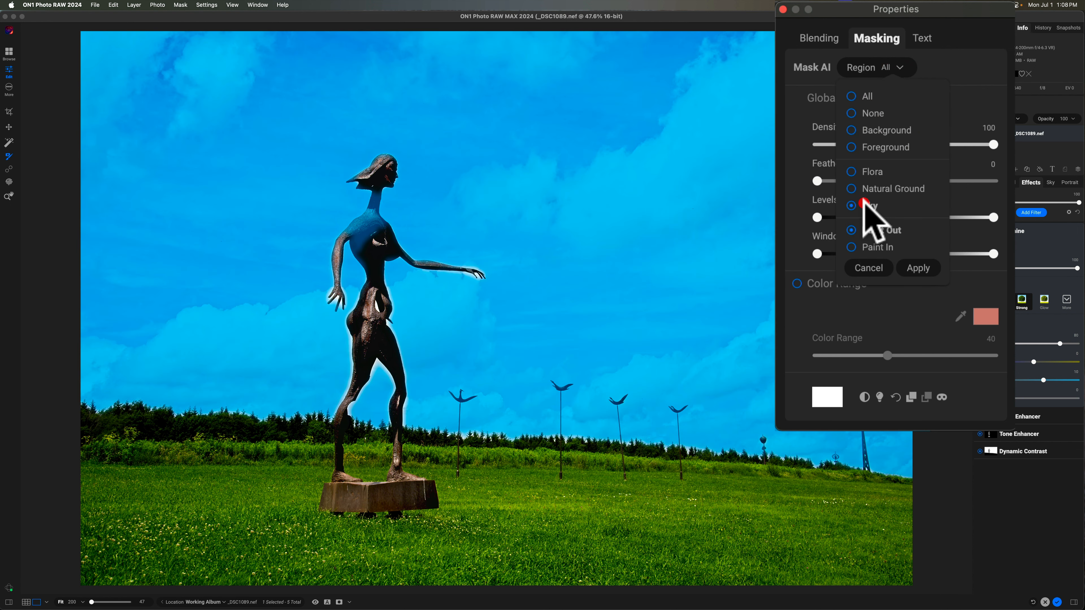
pyautogui.click(851, 247)
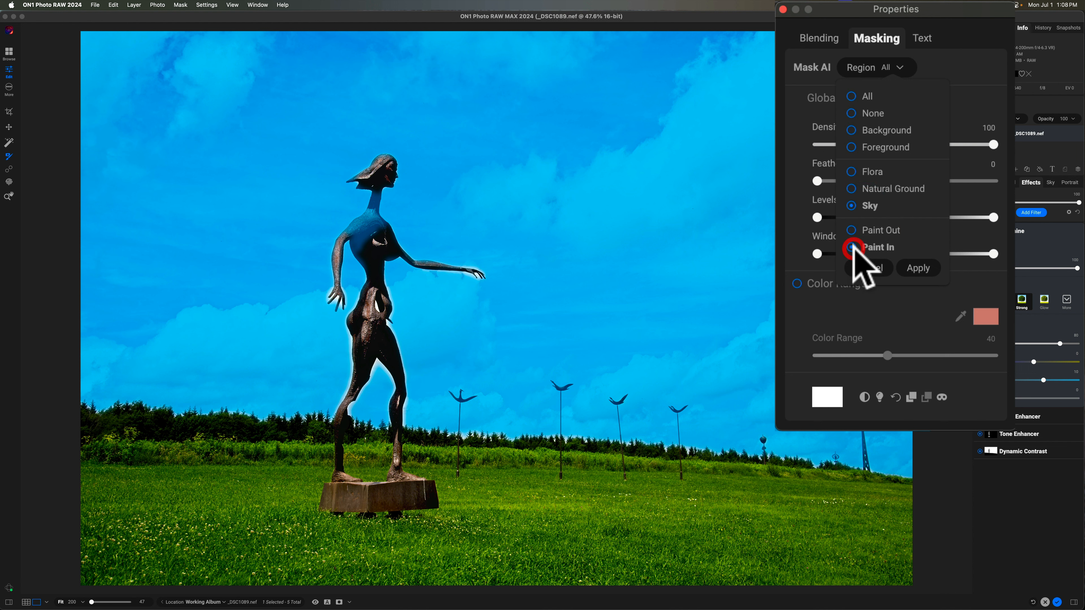
pyautogui.click(919, 268)
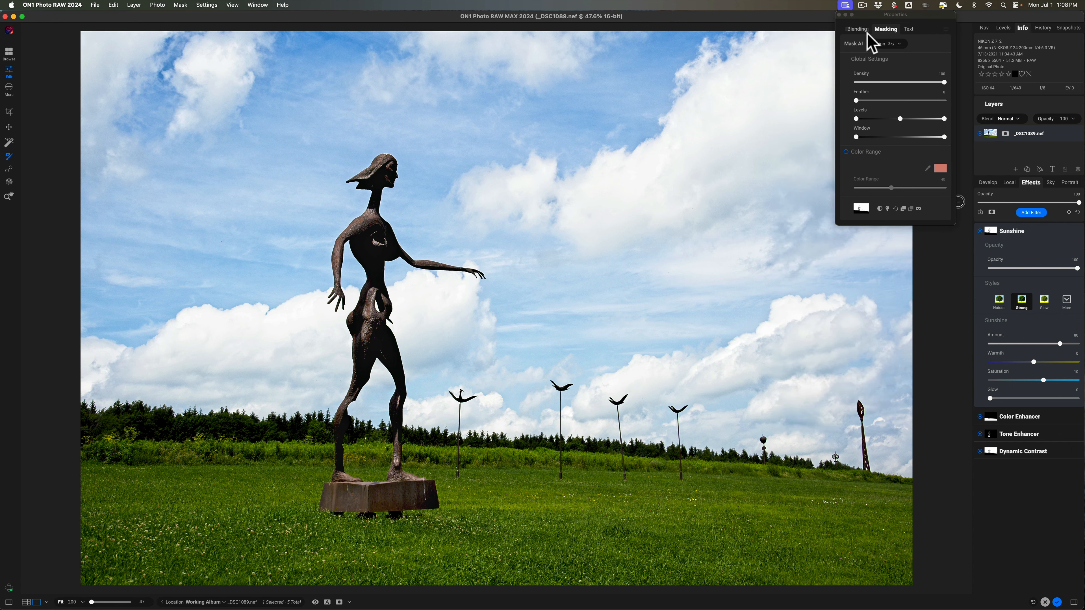
pyautogui.click(838, 15)
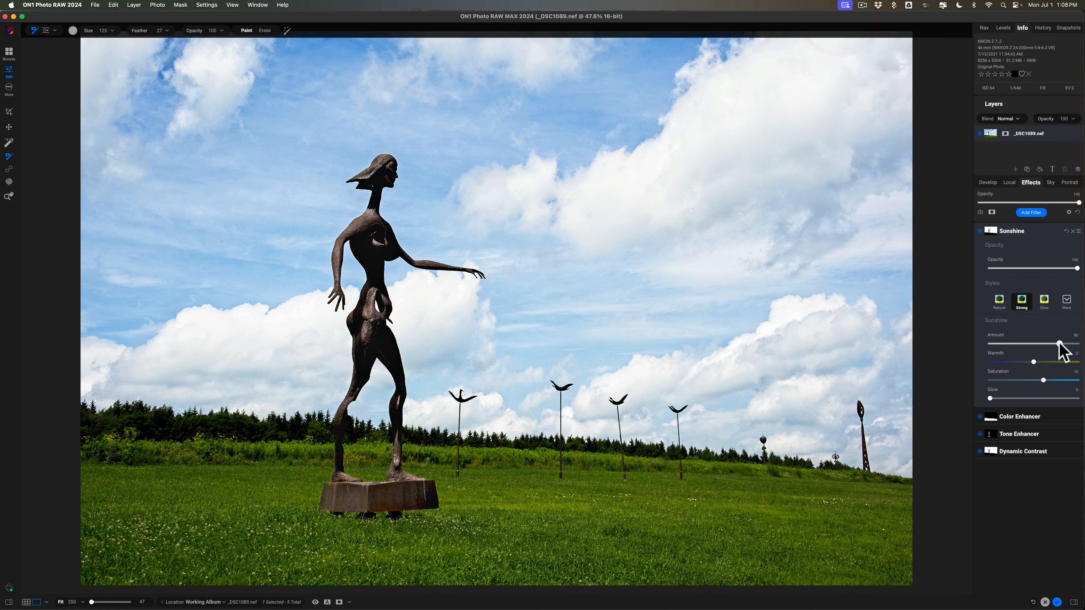
# - Set the Sunshine filter's Amount to about 75, Warmth to about 24 and Saturation to about 22
pyautogui.moveTo(1034, 359)
pyautogui.mouseDown()
pyautogui.moveTo(1075, 363)
pyautogui.moveTo(1055, 362)
pyautogui.moveTo(1056, 343)
pyautogui.mouseUp()
pyautogui.click(1055, 362)
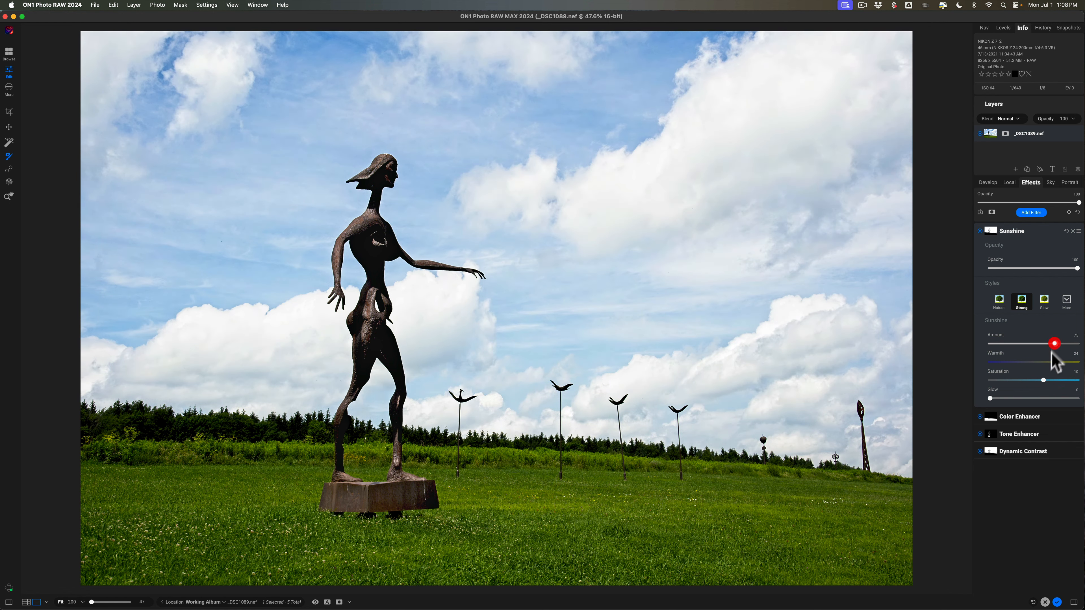
pyautogui.moveTo(992, 397)
pyautogui.mouseDown()
pyautogui.moveTo(1019, 397)
pyautogui.moveTo(964, 396)
pyautogui.mouseUp()
# - Show the Sunshine mask overlay and, with the masking brush at size 80, paint in the missed cloud beside the statue's hip
pyautogui.click(339, 602)
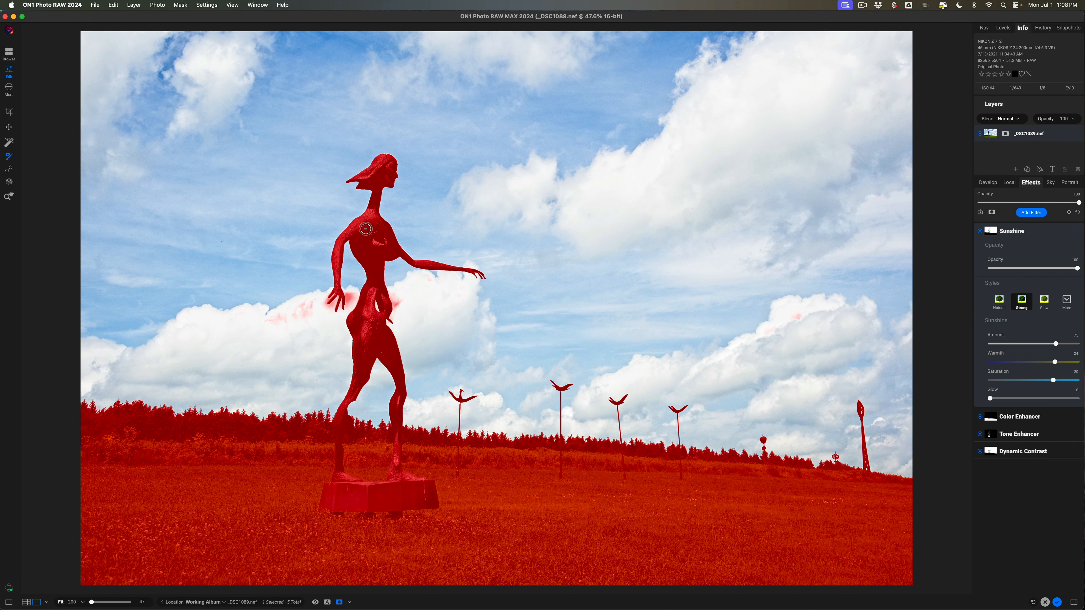
pyautogui.moveTo(150, 21)
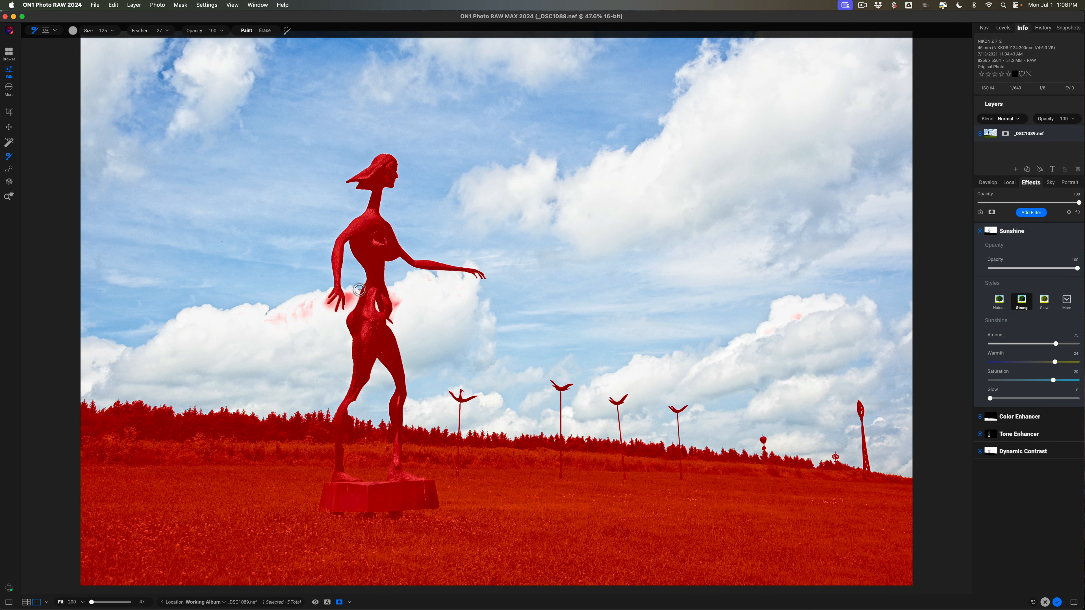
pyautogui.press('[')
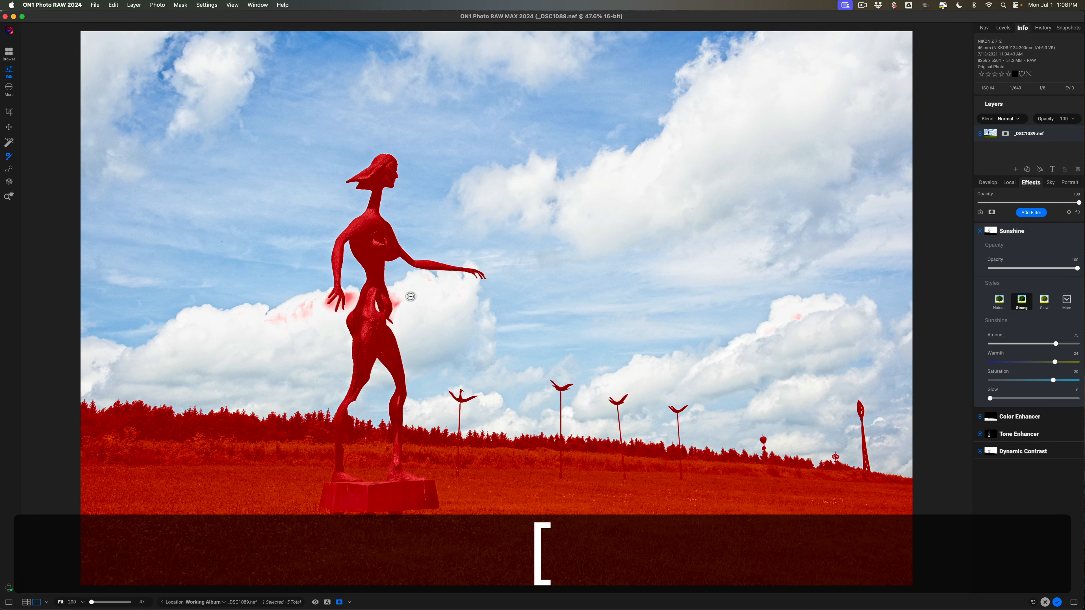
pyautogui.scroll(6, 401, 309)
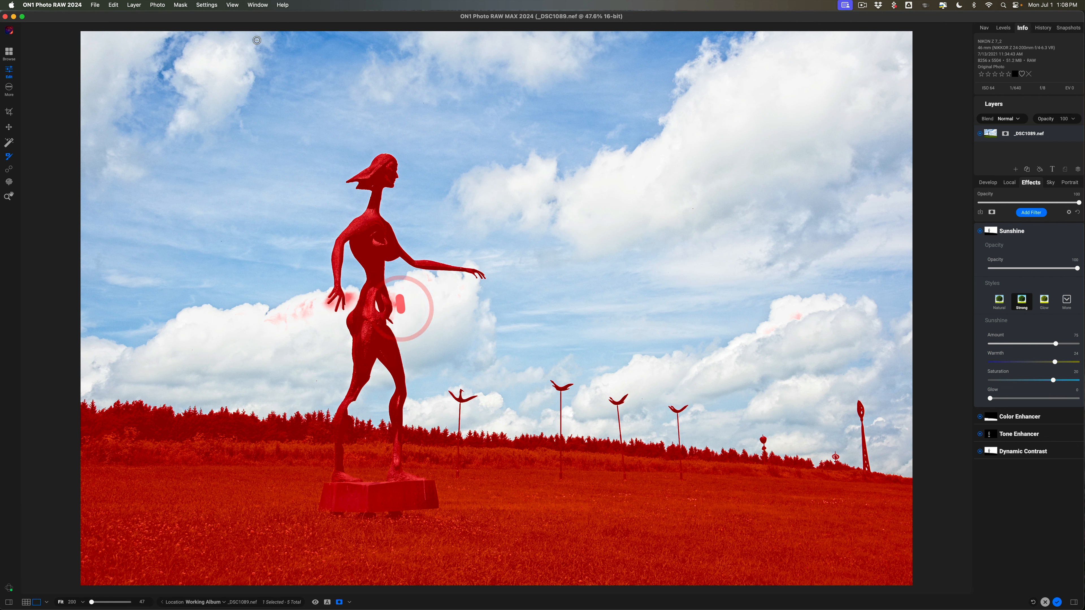
pyautogui.moveTo(237, 14)
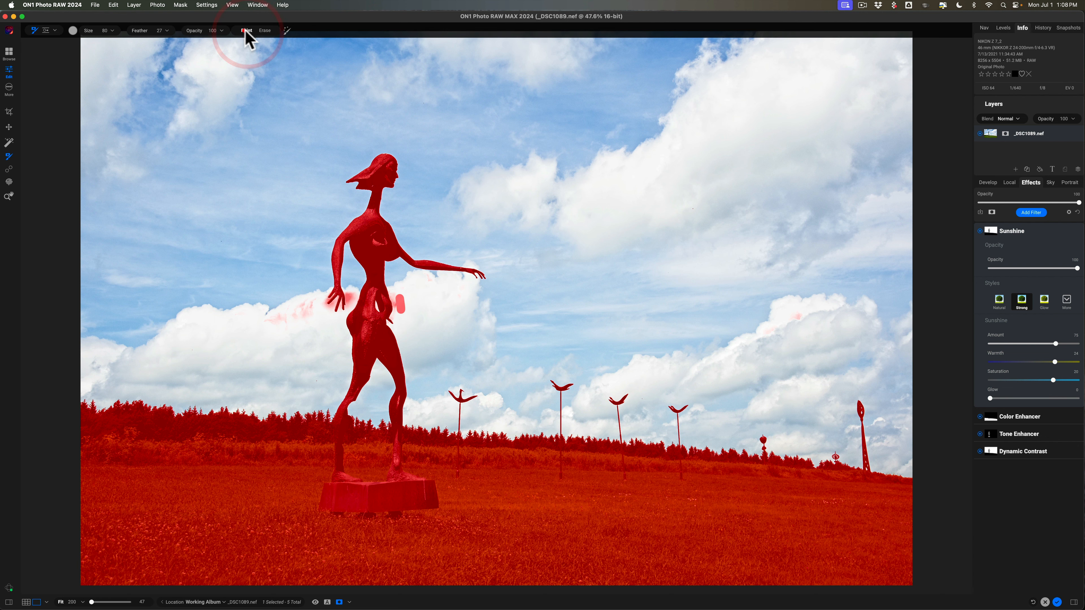
pyautogui.click(265, 30)
pyautogui.click(247, 30)
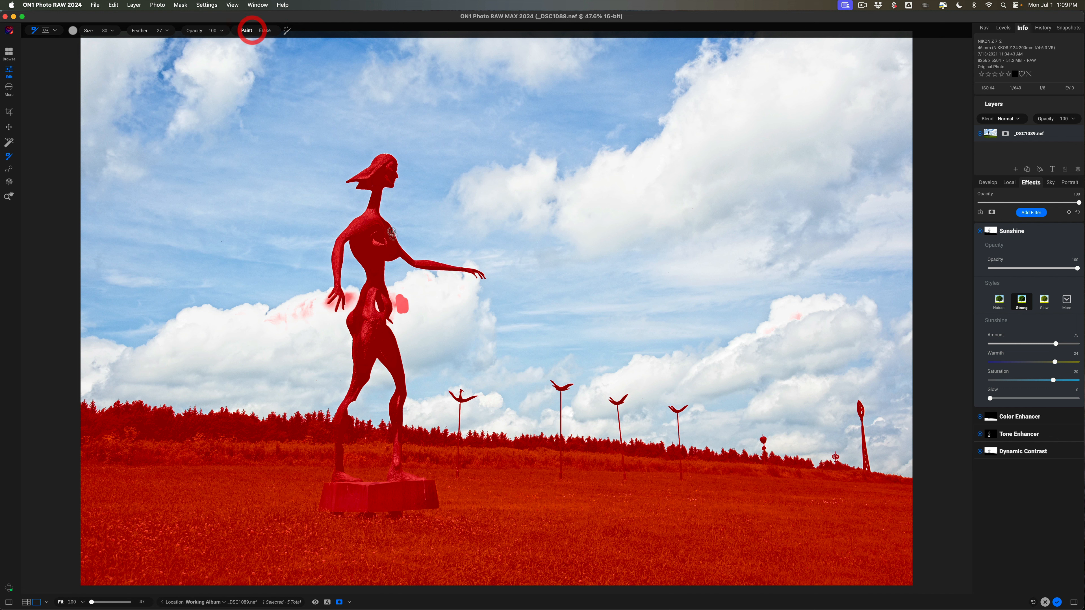
pyautogui.moveTo(402, 298); pyautogui.dragTo(402, 314)
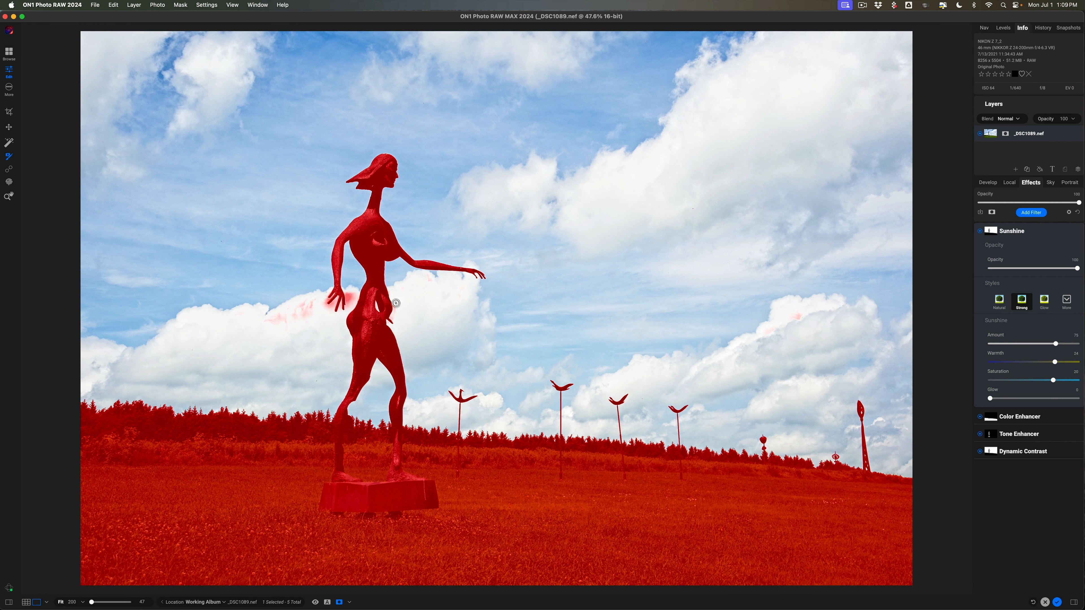
# - Paint the missed cloud patches behind the statue's lowered hand into the Sunshine mask, undoing a stray stroke
pyautogui.moveTo(396, 309); pyautogui.dragTo(350, 302)
pyautogui.press('super+z')
pyautogui.moveTo(299, 320)
pyautogui.mouseDown()
pyautogui.moveTo(309, 300)
pyautogui.moveTo(294, 316)
pyautogui.moveTo(292, 308)
pyautogui.moveTo(267, 317)
pyautogui.moveTo(311, 306)
pyautogui.mouseUp()
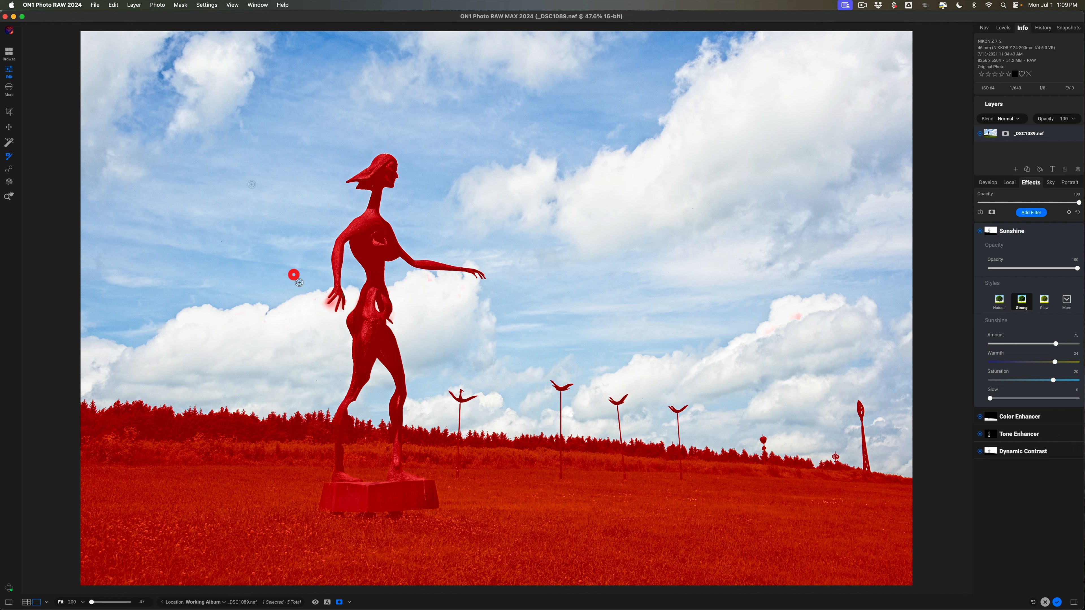
# - Turn on Perfect Brush, clean up the mask around the fingers of the statue's lowered hand with a smaller brush, and hide the overlay
pyautogui.moveTo(240, 29)
pyautogui.click(287, 31)
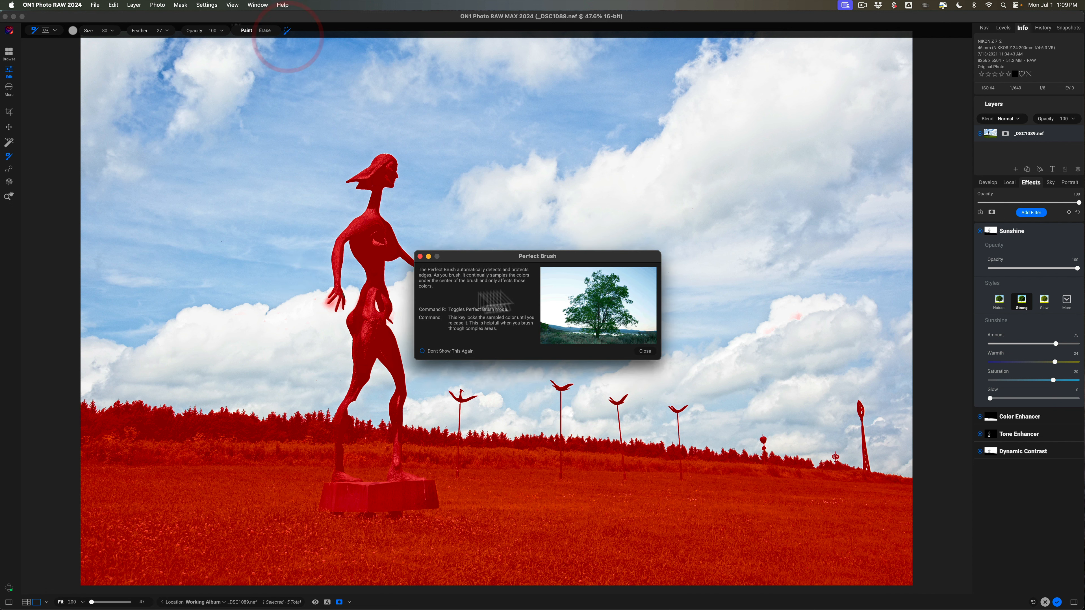
pyautogui.click(644, 351)
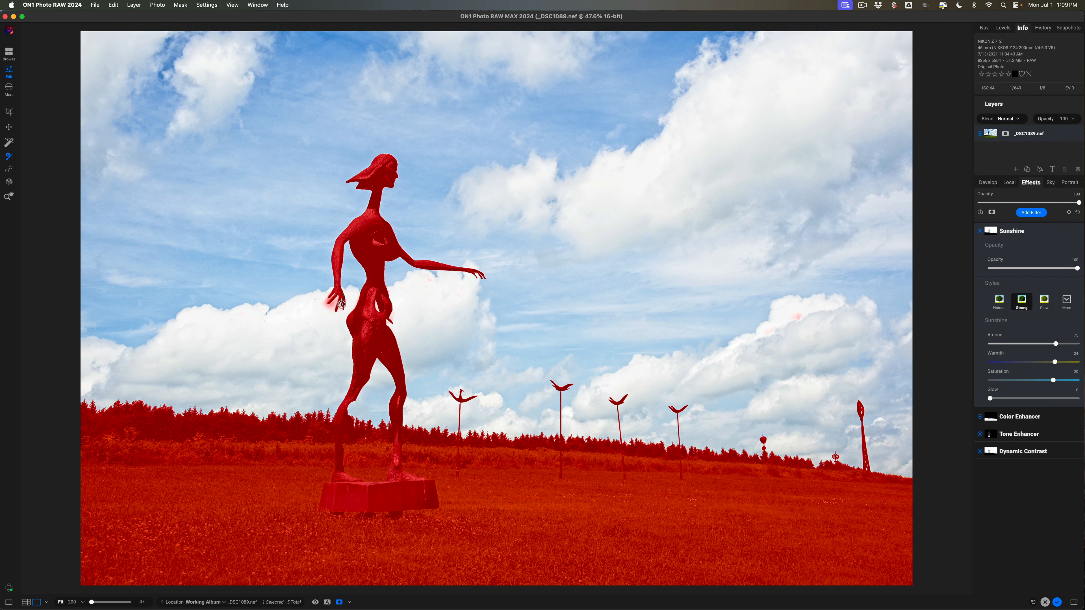
pyautogui.press('[')
pyautogui.click(339, 309)
pyautogui.click(322, 310)
pyautogui.click(334, 307)
pyautogui.click(355, 291)
pyautogui.click(339, 602)
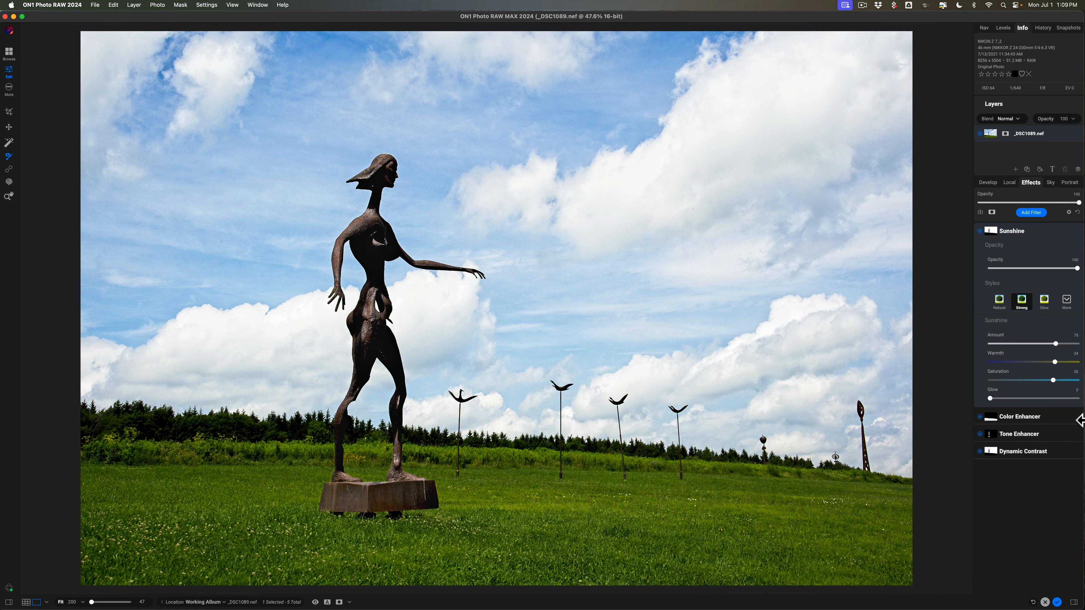